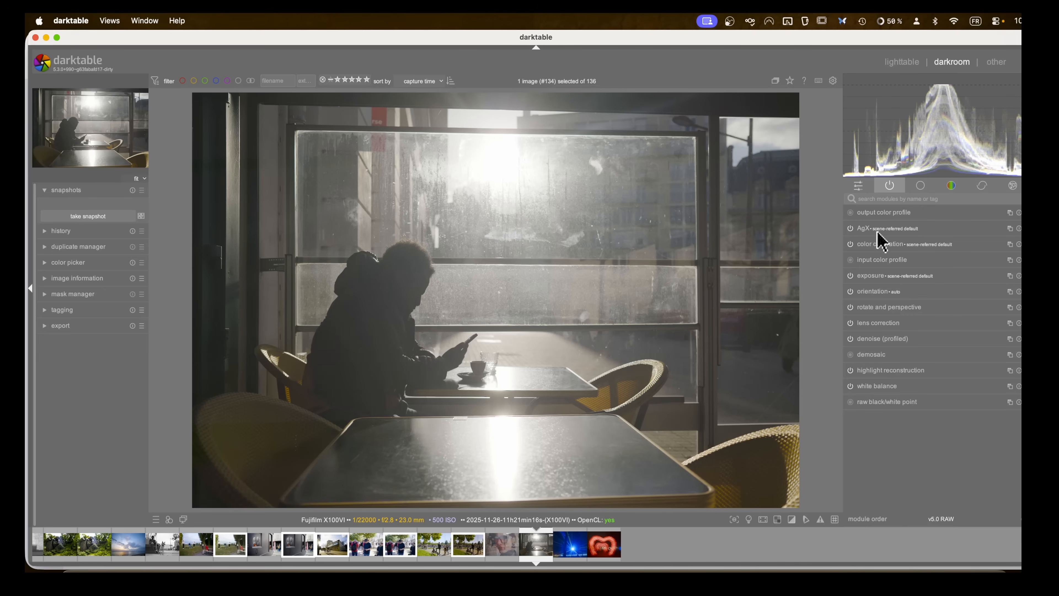
Step: Open the AgX module for the café photo and examine its input exposure range and basic curve parameters
click(866, 229)
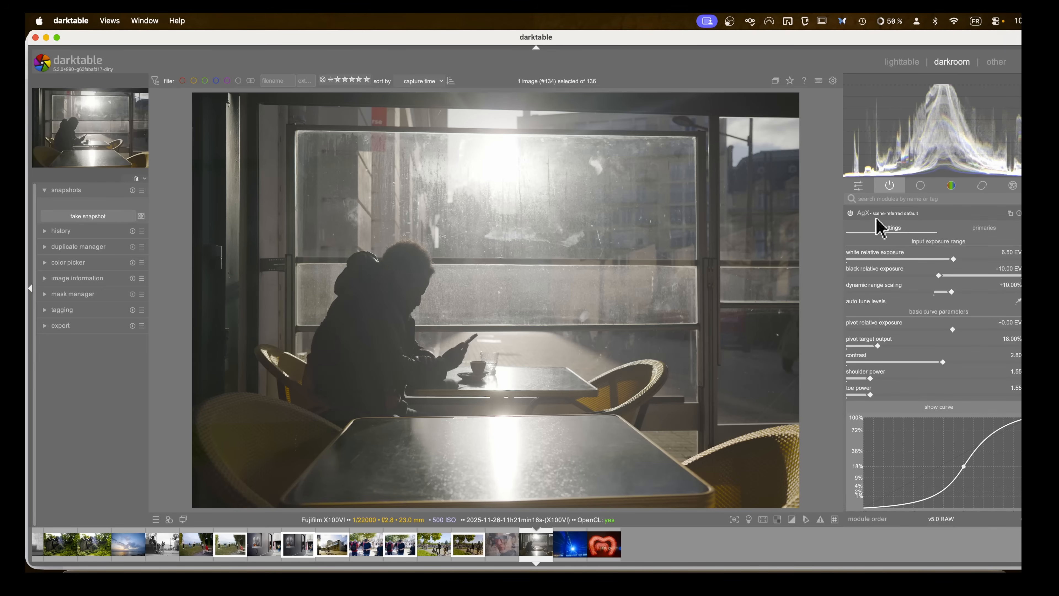
mouse_move(872, 223)
scroll(876, 298, up, 1)
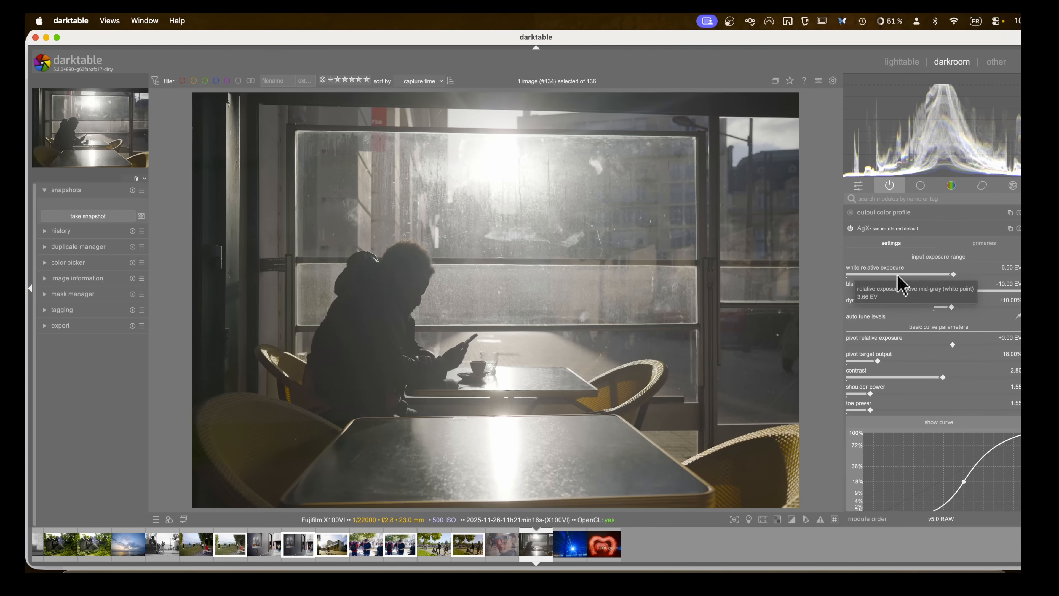
scroll(899, 278, down, 1)
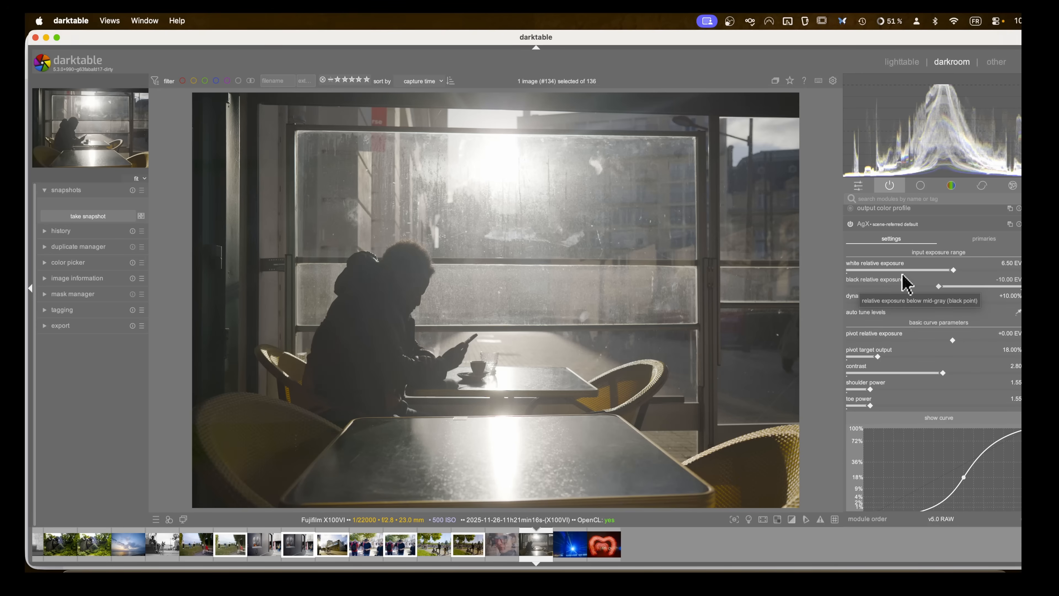
scroll(902, 277, down, 1)
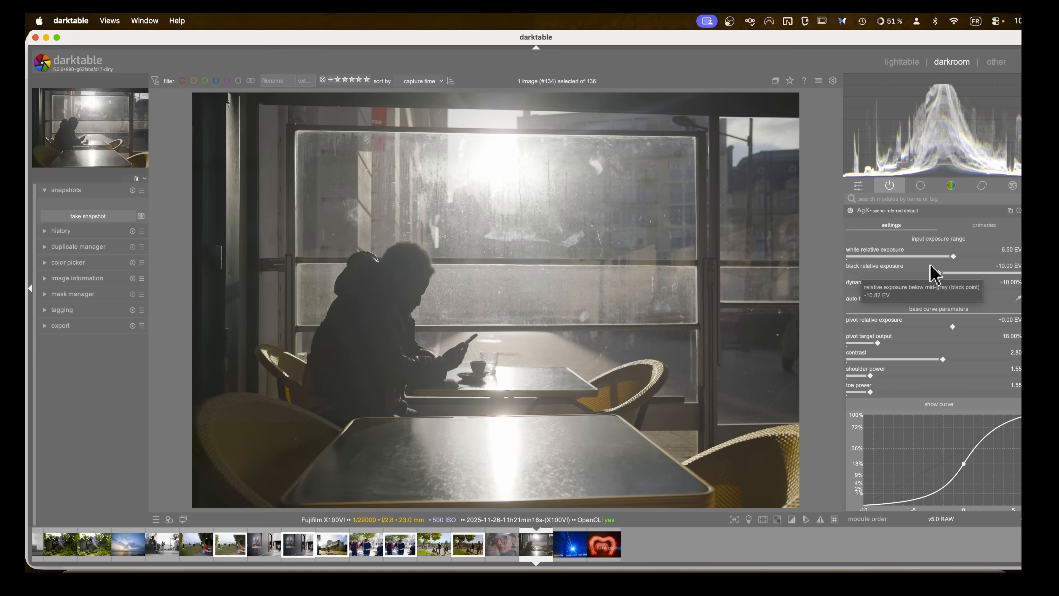
scroll(947, 338, down, 3)
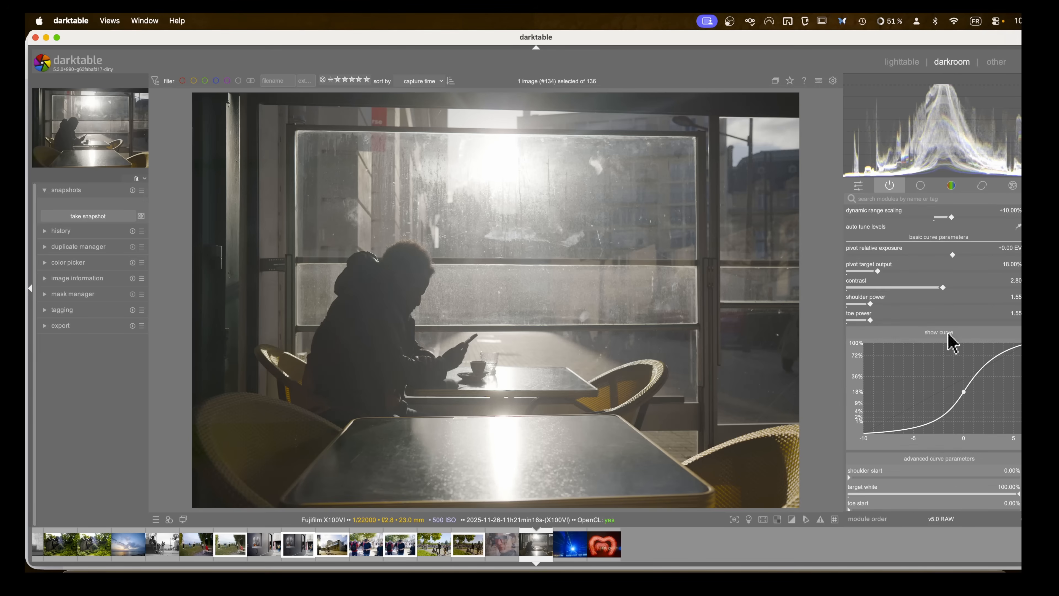
scroll(951, 340, up, 4)
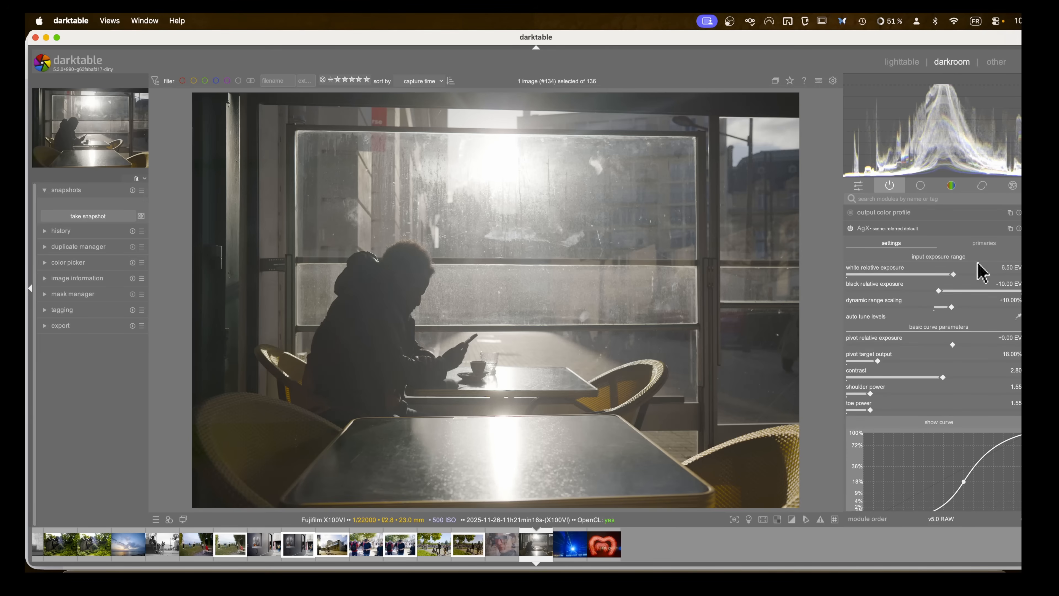
scroll(983, 249, down, 2)
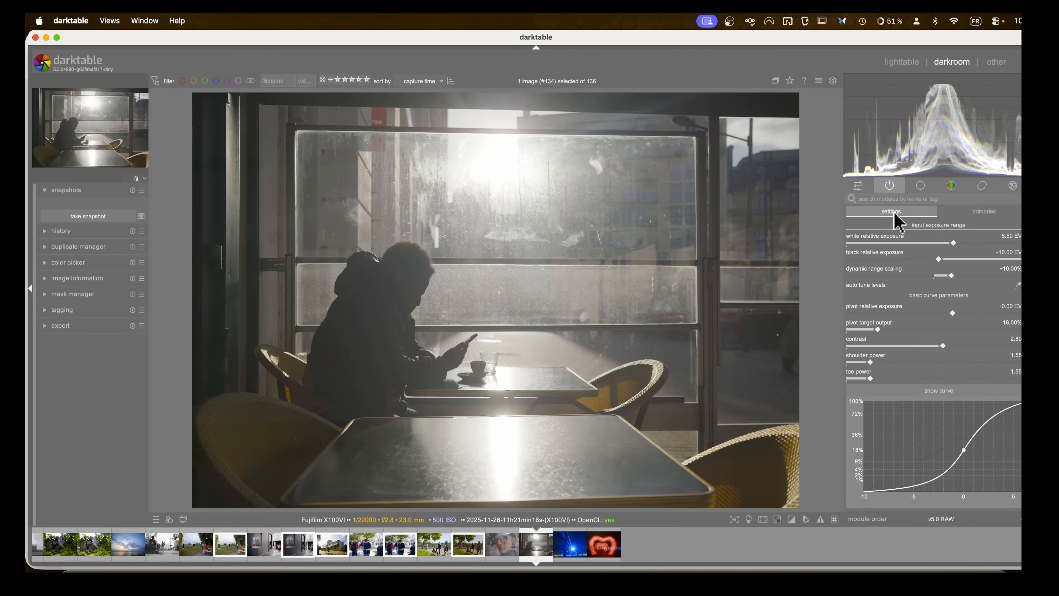
scroll(900, 332, up, 1)
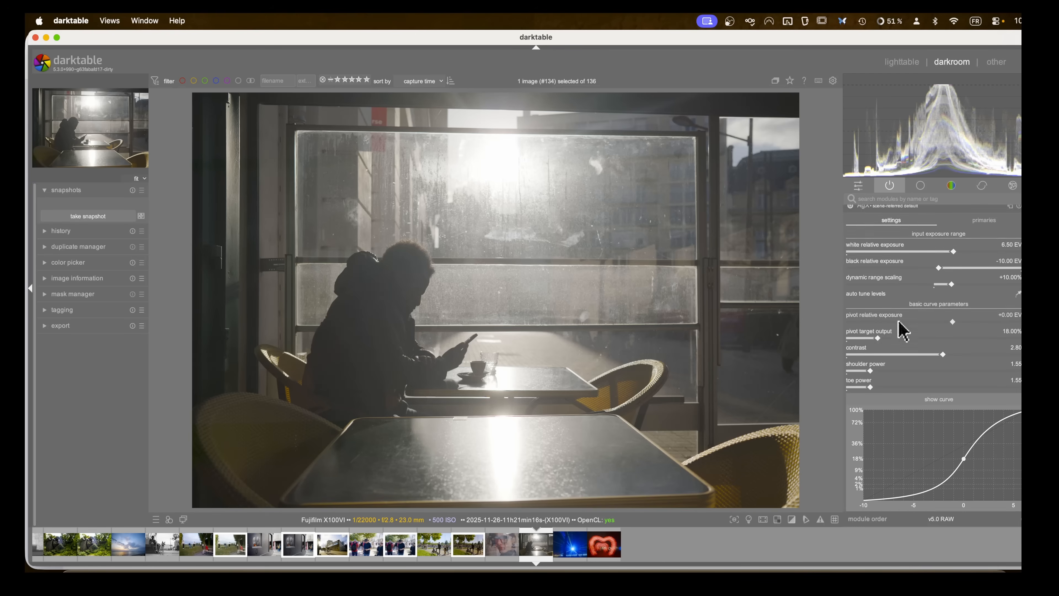
scroll(900, 332, down, 1)
scroll(900, 332, up, 2)
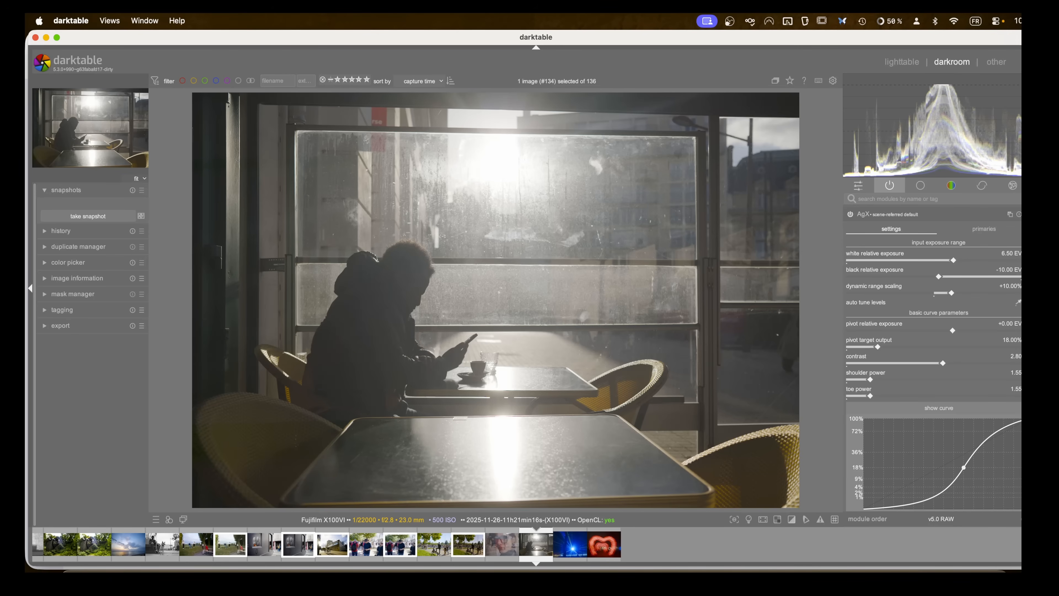
Step: Auto-tune the AgX levels, sampling different photo areas, and end with white relative exposure at 7.66 EV and black at -6.77 EV
click(1017, 303)
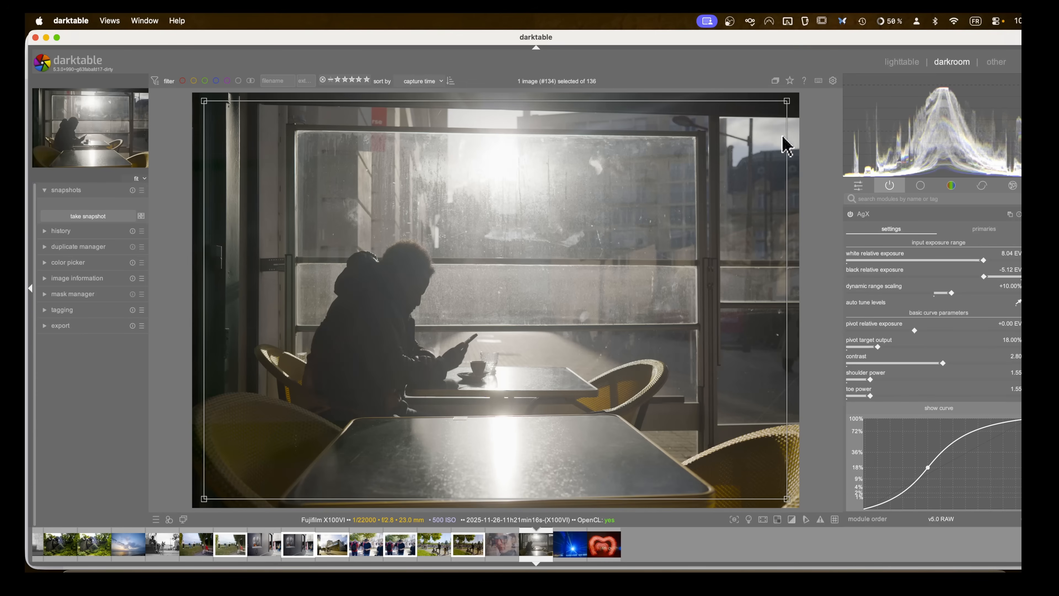
drag(787, 101, 421, 360)
drag(334, 409, 485, 246)
mouse_move(392, 320)
mouse_down()
mouse_move(480, 296)
mouse_move(587, 184)
mouse_move(599, 147)
mouse_move(592, 307)
mouse_up()
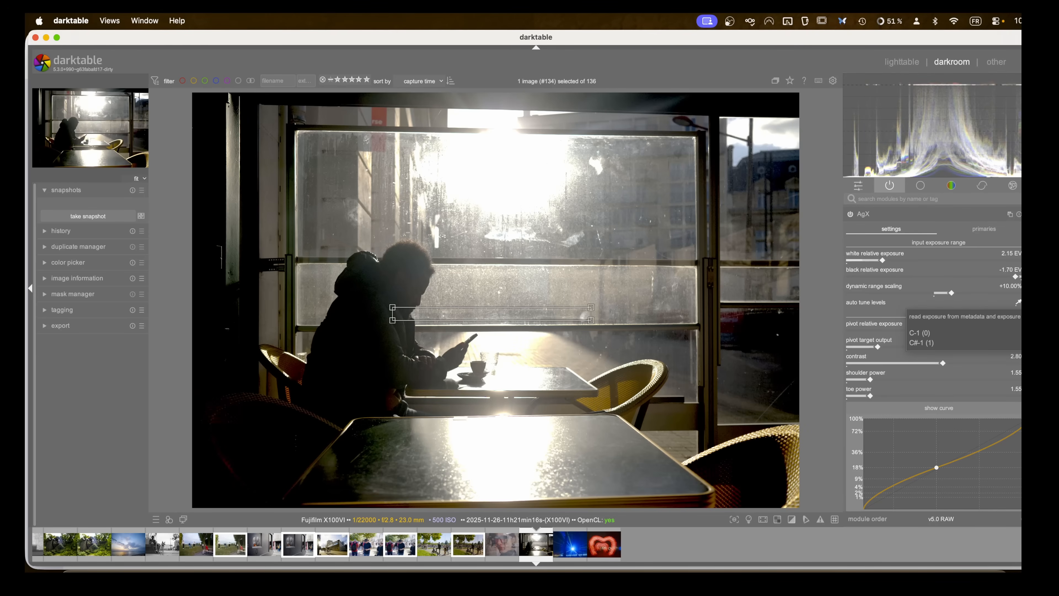
click(1018, 302)
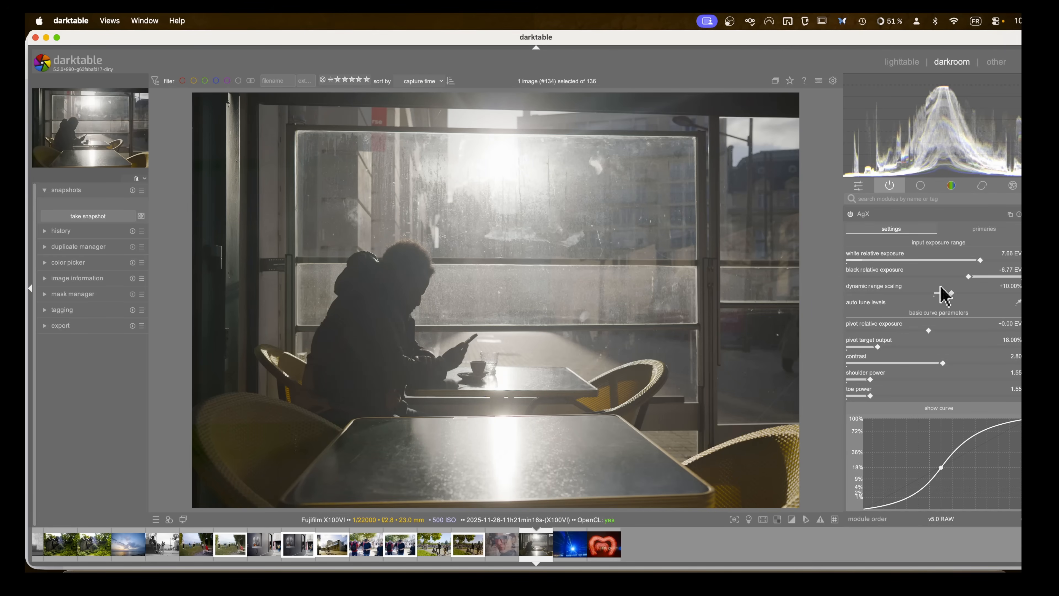
Step: Try a different pivot relative exposure for the AgX curve and reset it to its default
scroll(944, 293, down, 3)
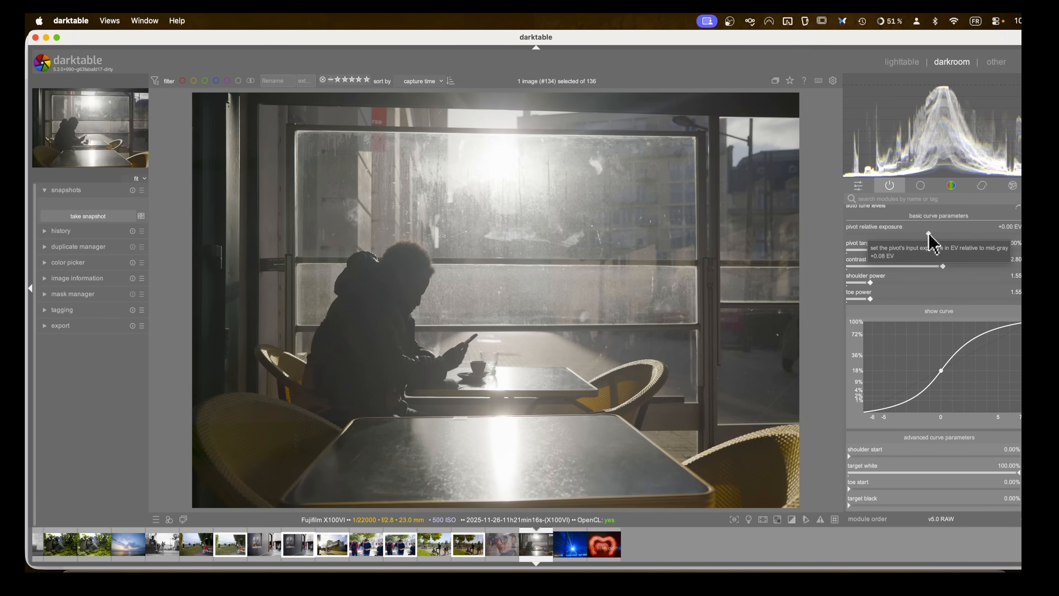
drag(929, 233, 949, 266)
double_click(935, 233)
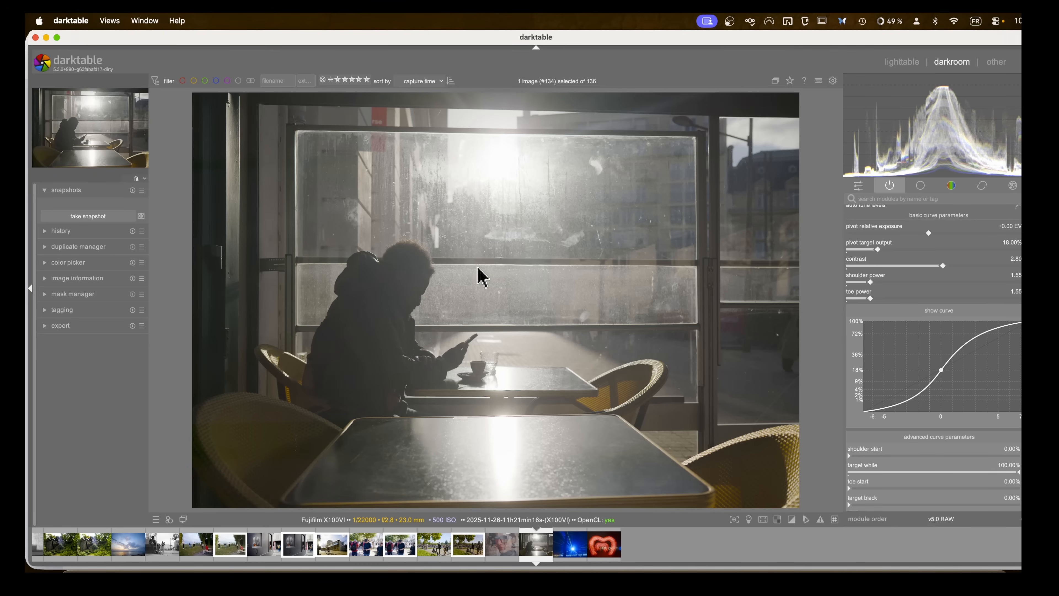
Step: Set the AgX contrast to 4.97, the shoulder power to 2.46 and the toe power to 3.68
click(946, 266)
drag(946, 266, 1020, 267)
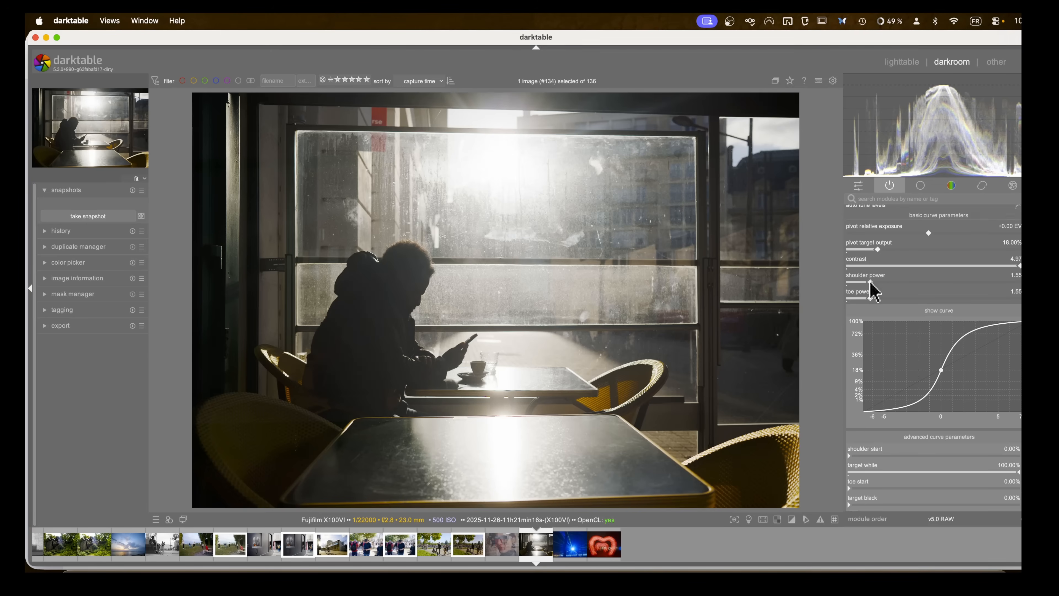
drag(871, 284, 964, 299)
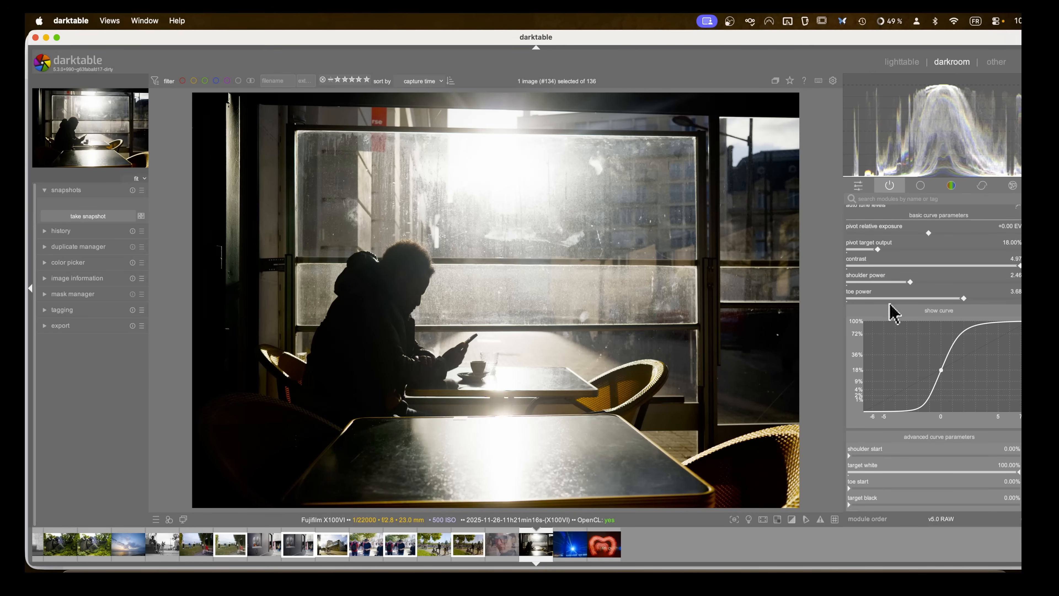
Step: Look over the AgX advanced curve parameters and collapse their section
scroll(890, 312, down, 3)
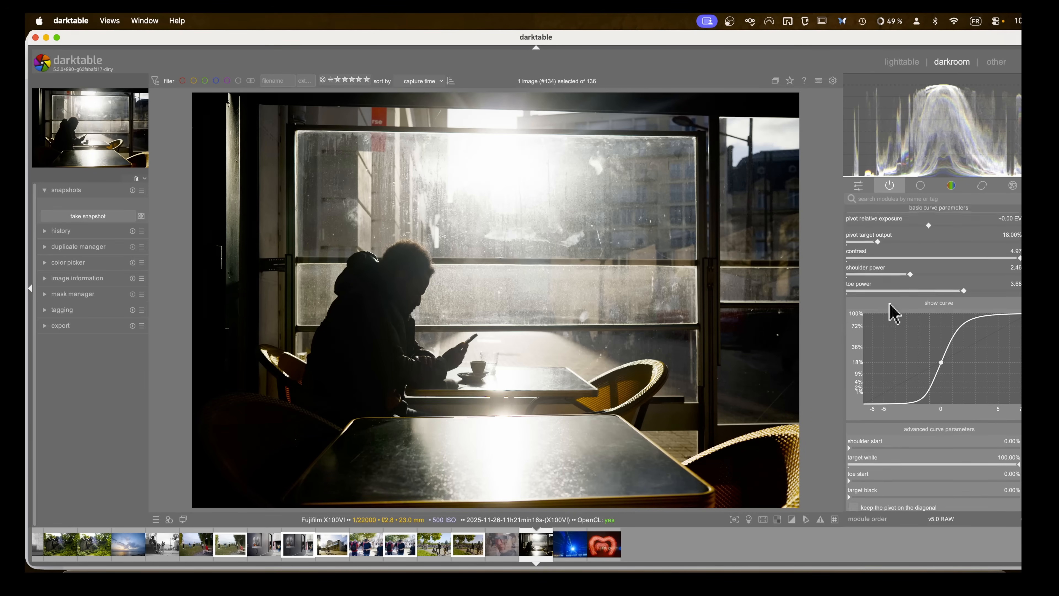
scroll(890, 304, down, 10)
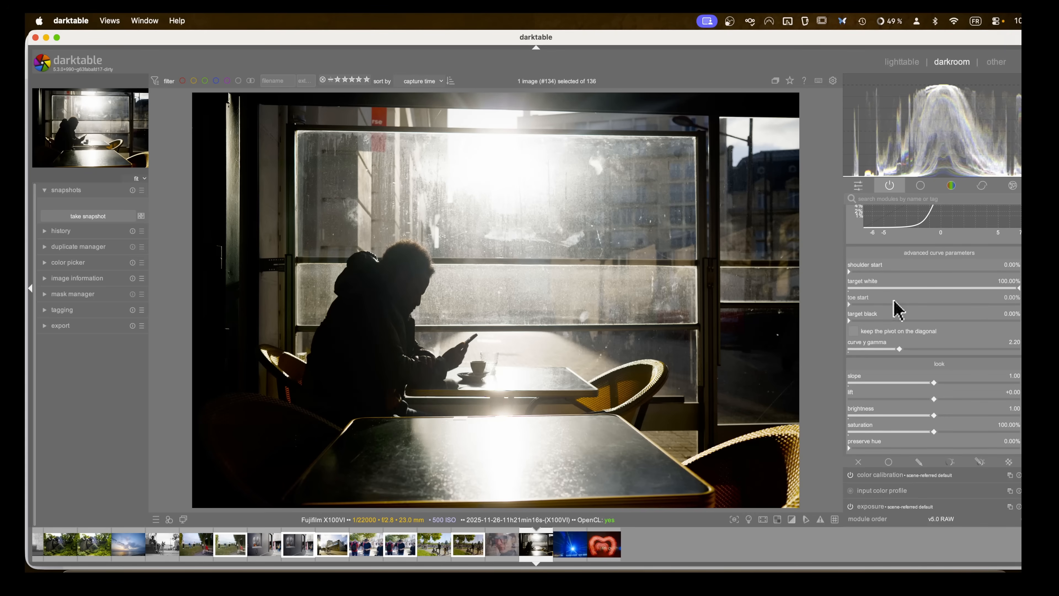
scroll(895, 306, down, 1)
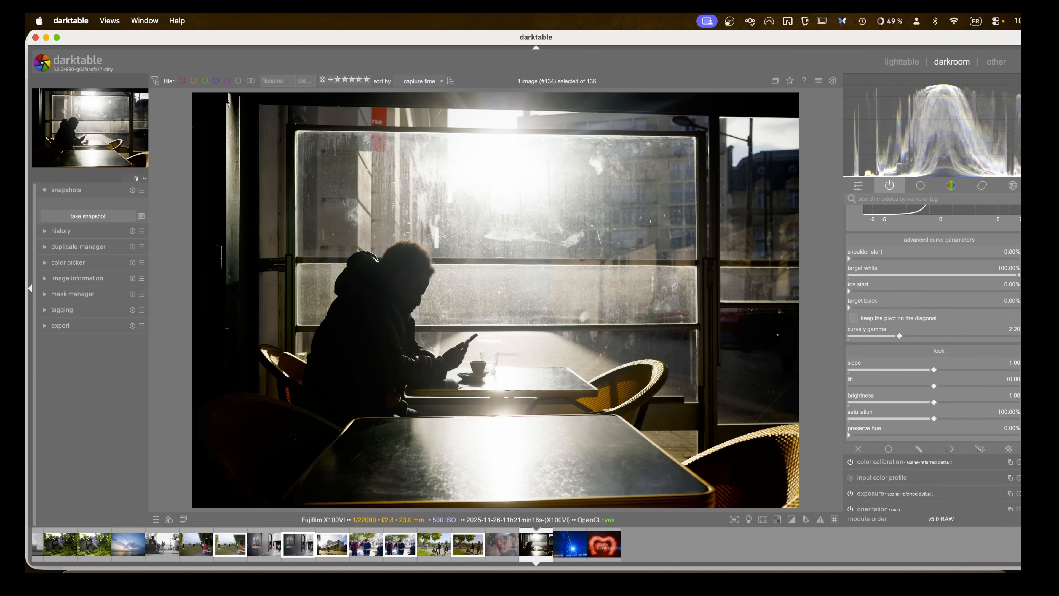
click(1017, 239)
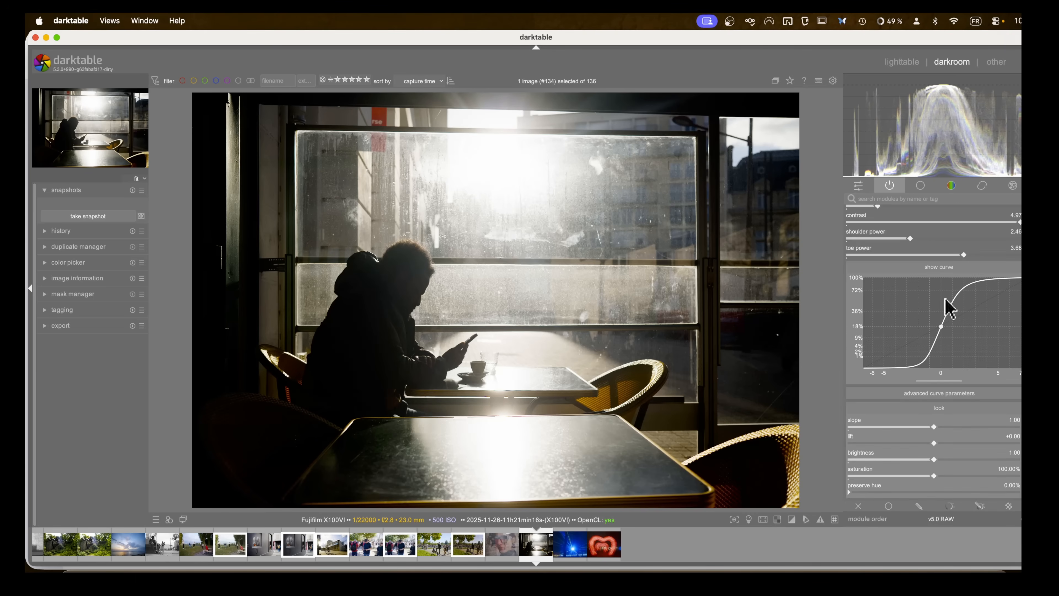
Step: Try raising the look slope to 1.06, check it with the clipping indication enabled, and return it to 1.00
scroll(907, 315, down, 6)
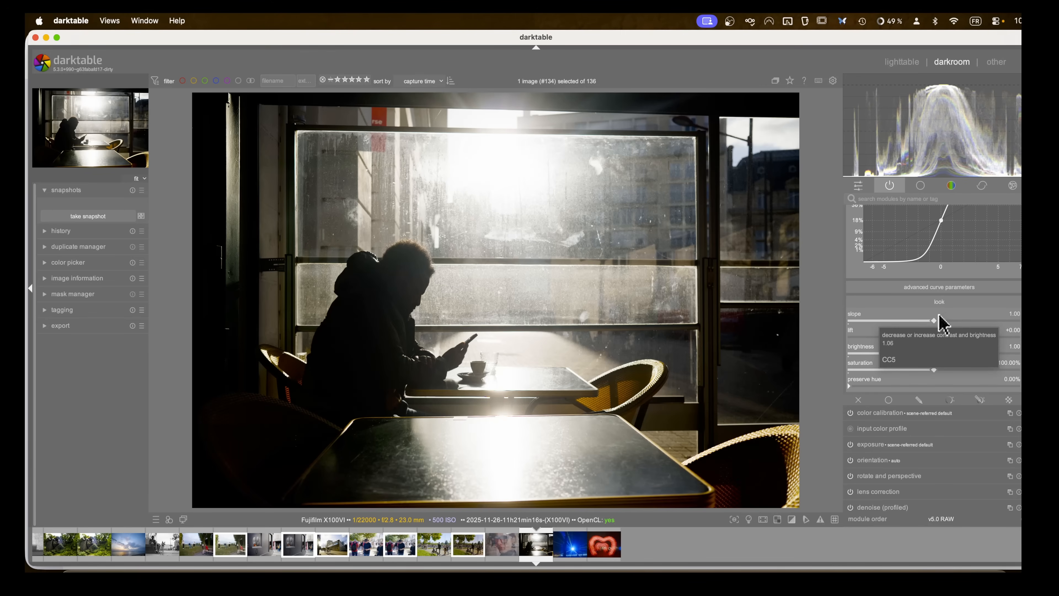
click(943, 321)
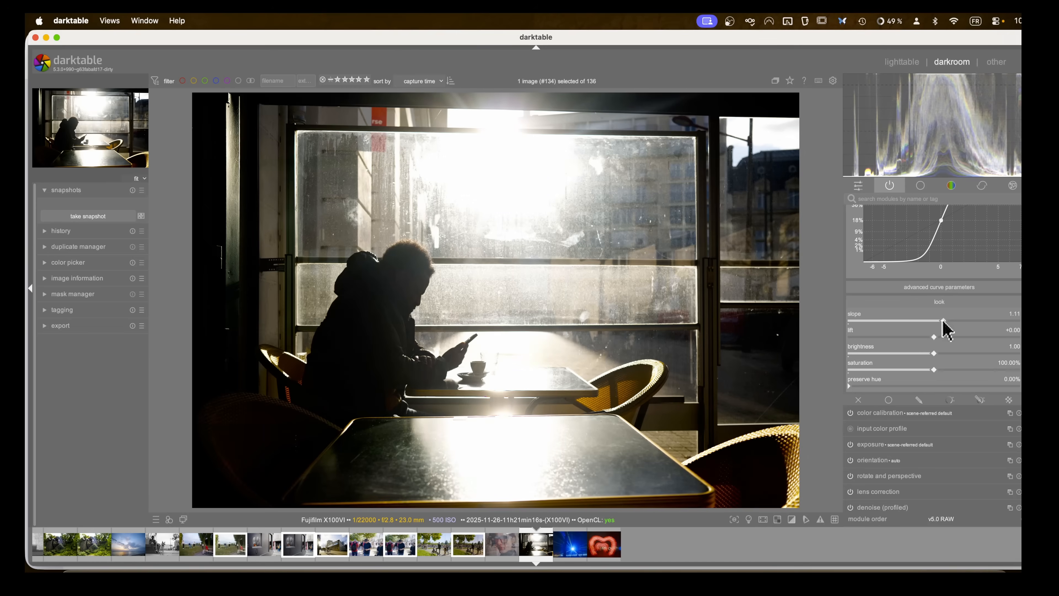
drag(943, 322, 939, 323)
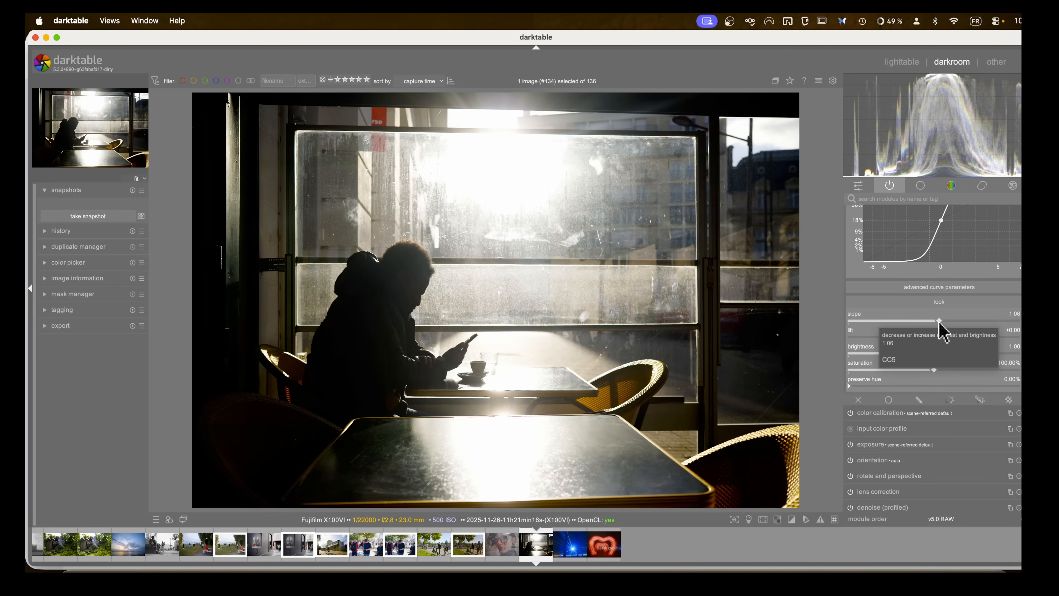
click(792, 519)
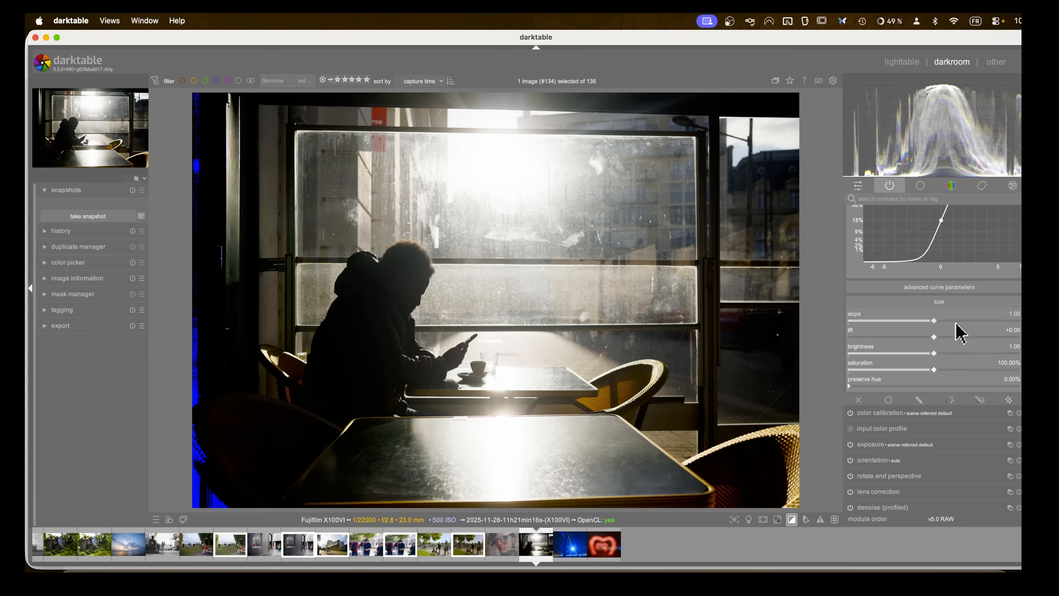
click(935, 320)
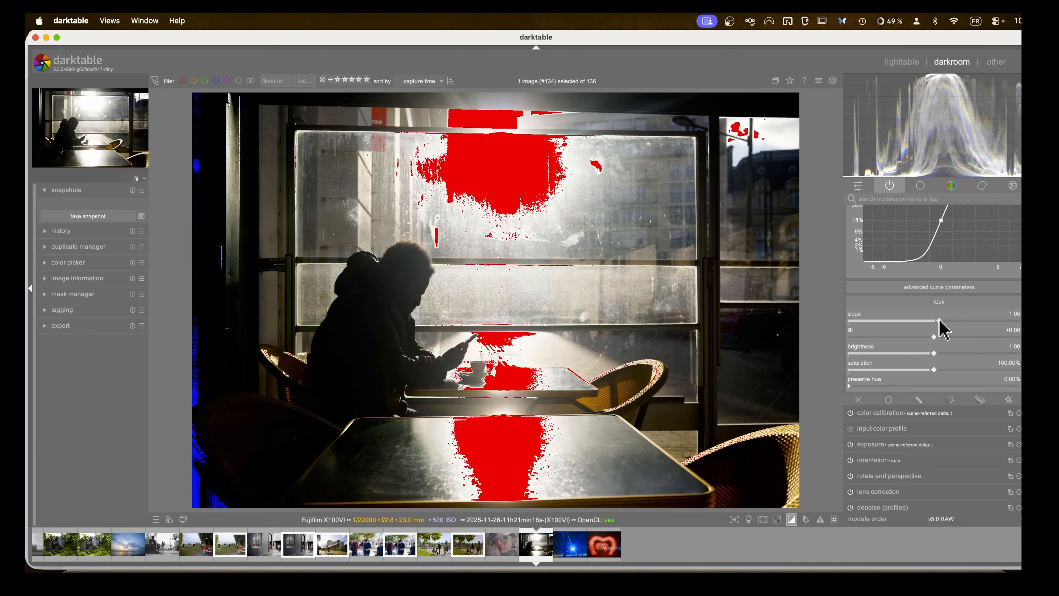
drag(938, 319, 933, 321)
scroll(934, 320, down, 1)
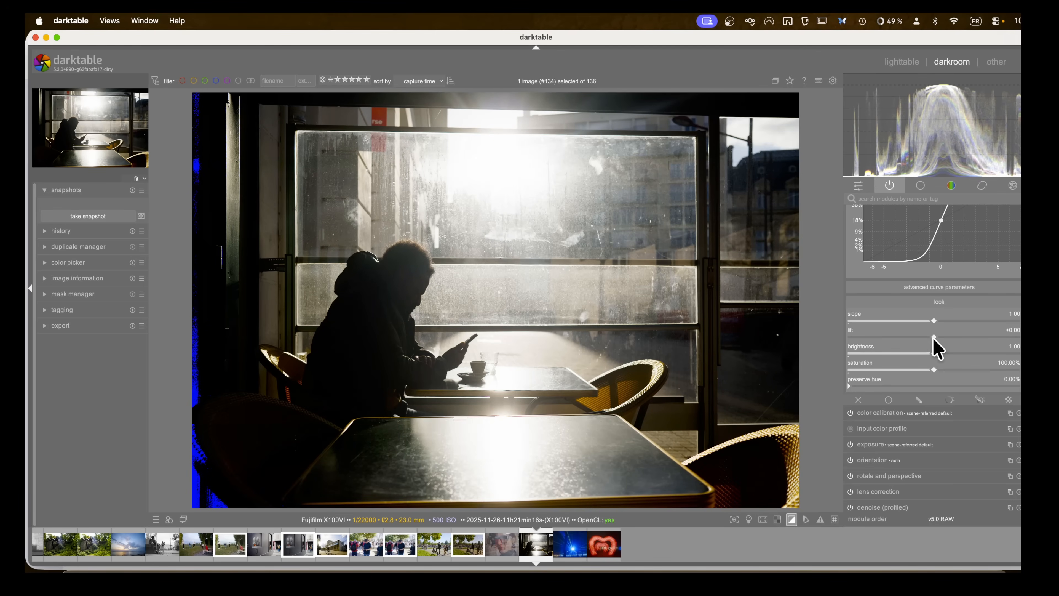
Step: Lower the look lift to -0.07, disable the clipping indication and raise the brightness to 1.43
mouse_move(935, 337)
mouse_down()
mouse_move(898, 337)
mouse_move(936, 338)
mouse_move(920, 338)
mouse_up()
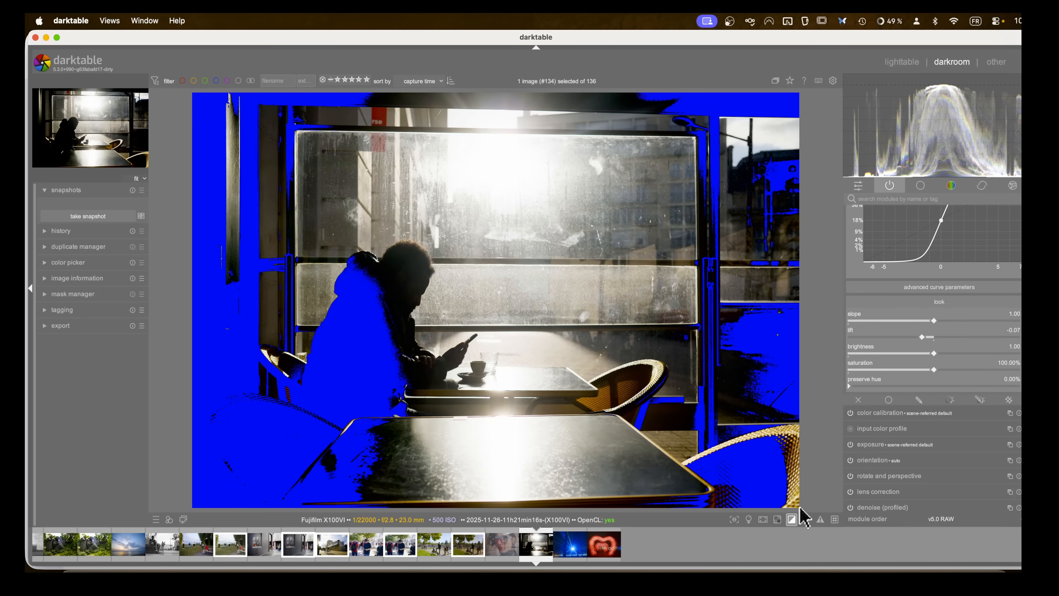
click(792, 519)
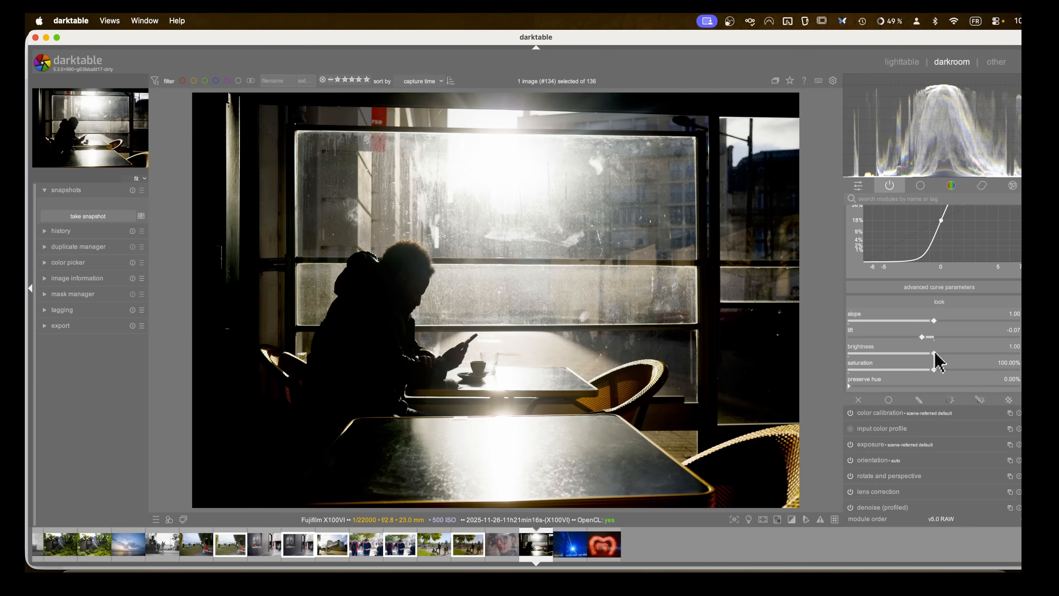
drag(934, 354, 970, 354)
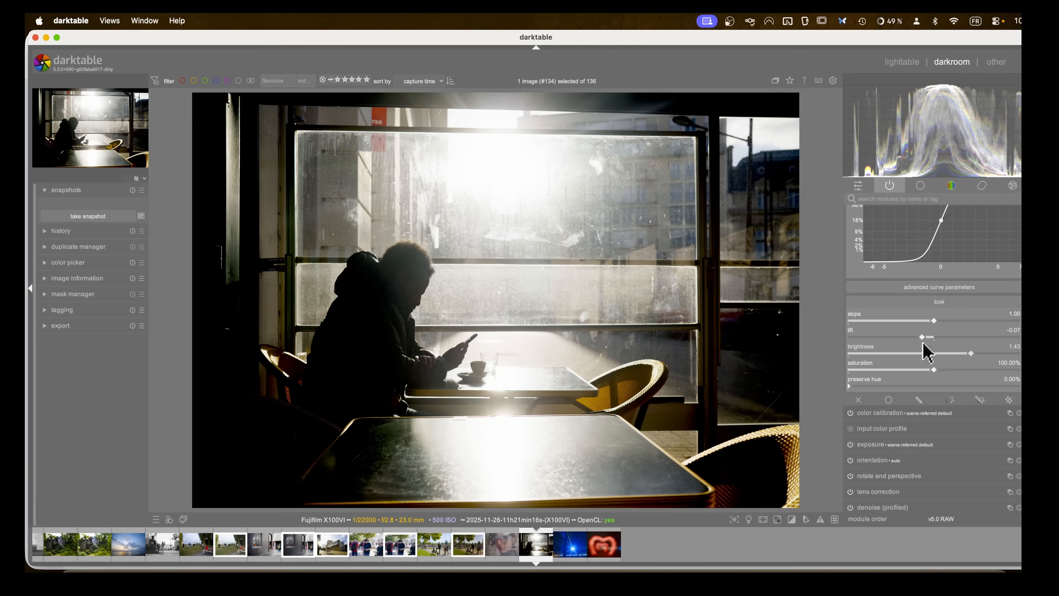
Step: Switch to the blue laser light photo and compare its AgX primaries with the adjustments disabled and re-enabled
scroll(913, 344, up, 5)
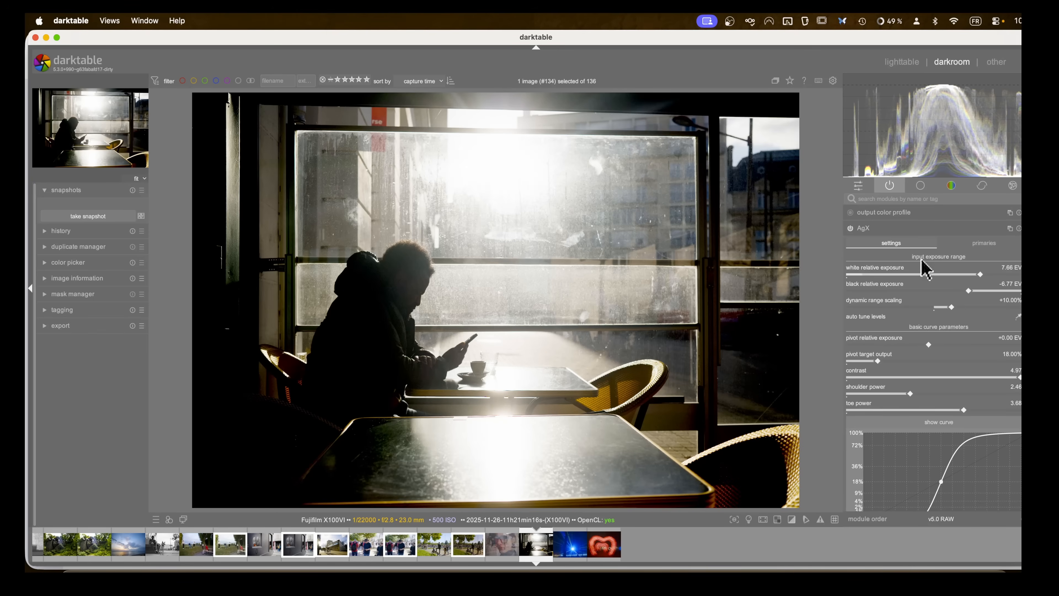
key(space)
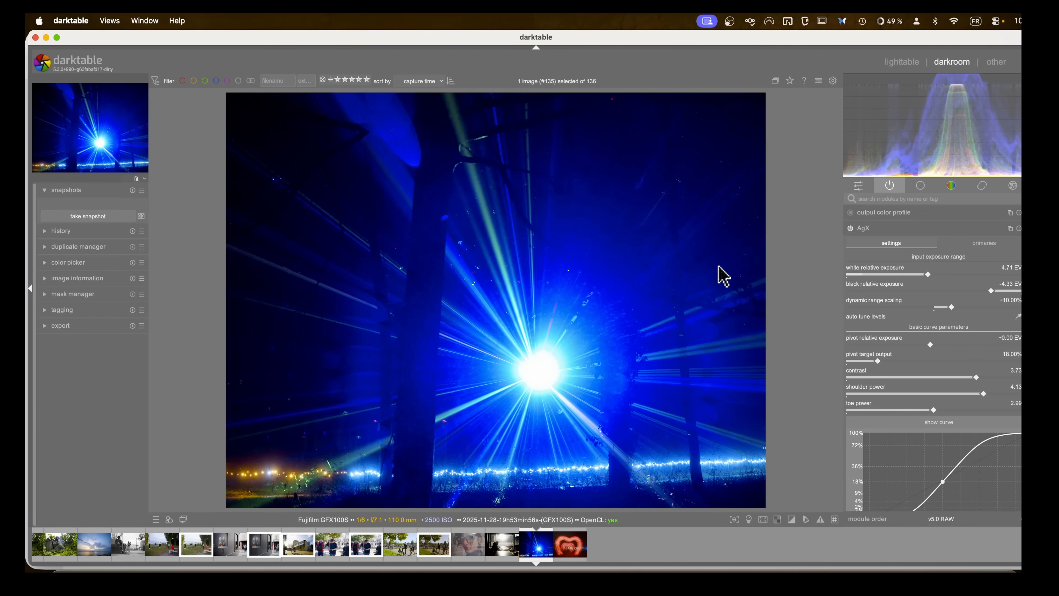
click(980, 245)
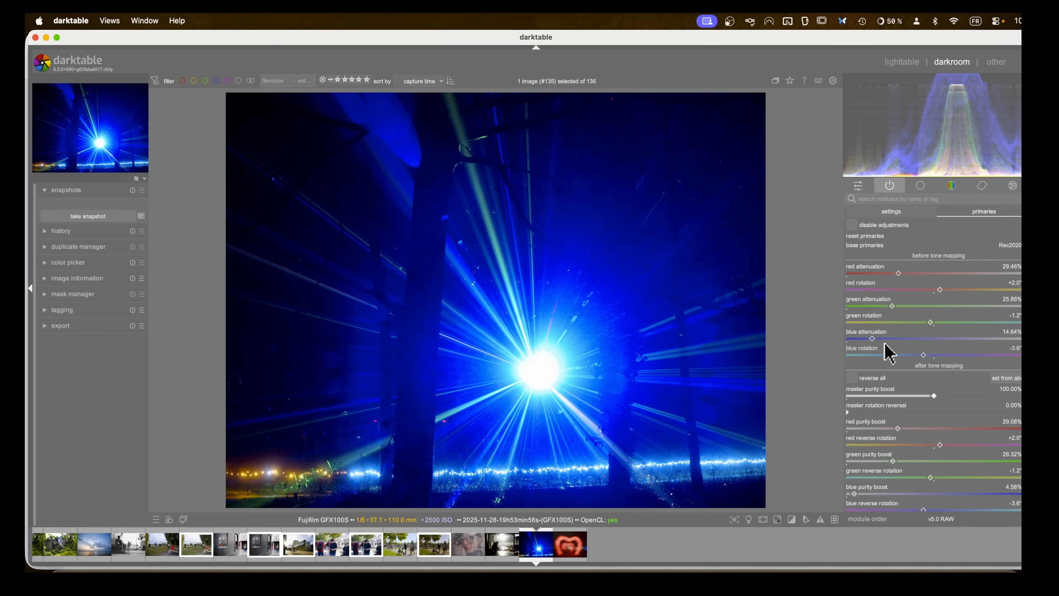
click(852, 225)
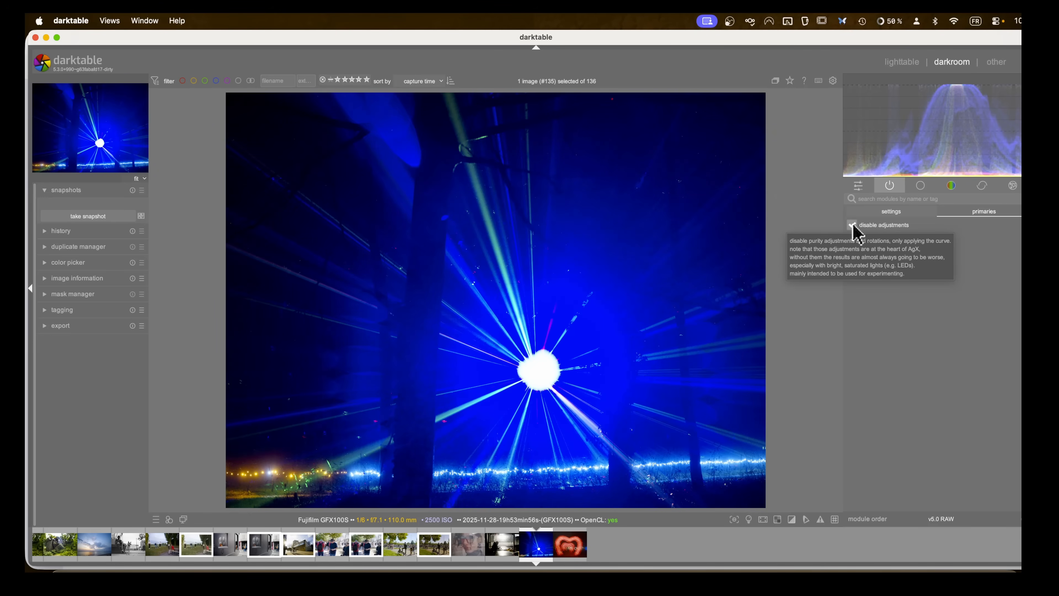
click(852, 225)
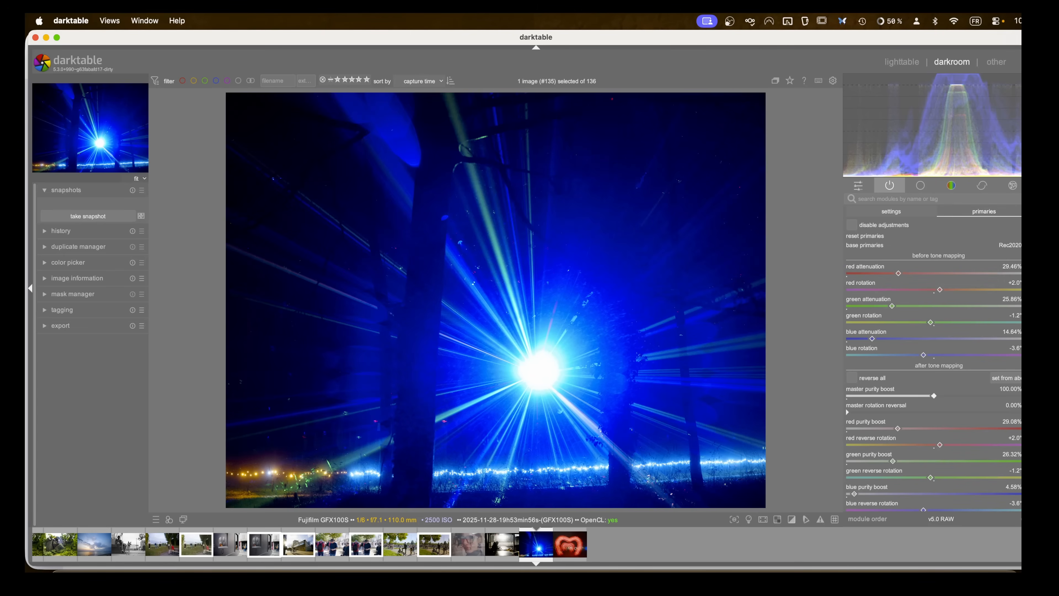
Step: Reset the AgX primaries to the preset based on the working profile, with 10% red, 10% green and 15% blue attenuation
click(1020, 244)
click(1020, 246)
click(1020, 245)
click(1017, 256)
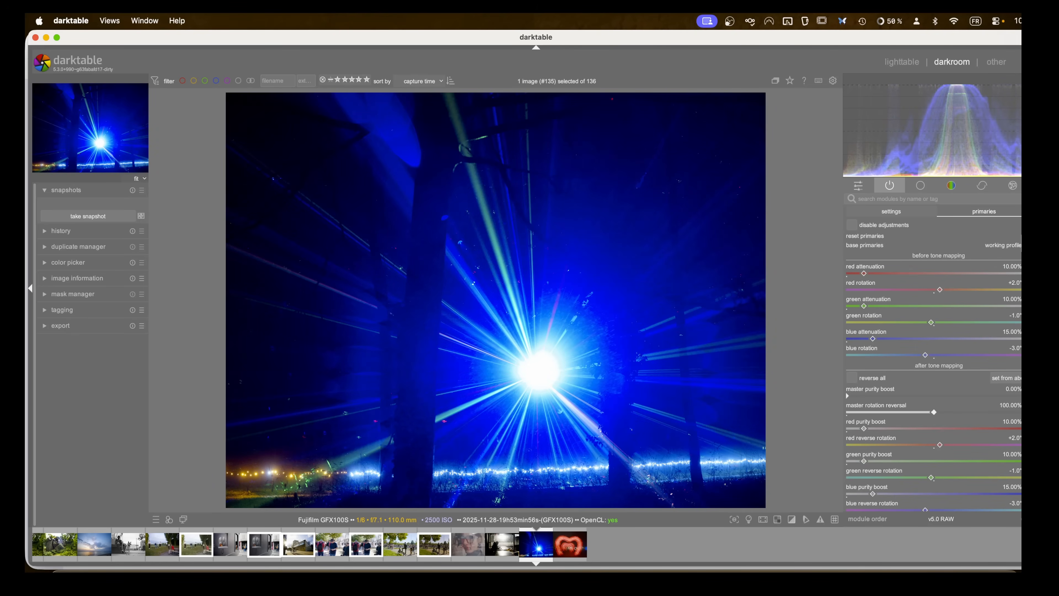
Step: Try Rec2020 base primaries without attenuation or rotation, compare them with the adjustments disabled, and return to the working profile preset
click(1020, 245)
click(1006, 272)
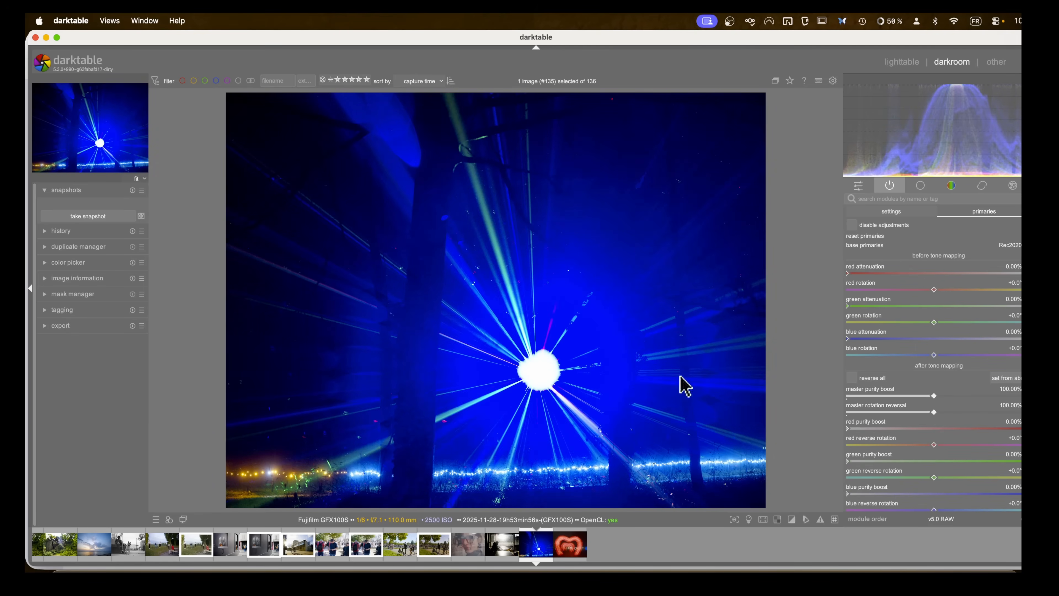
click(852, 225)
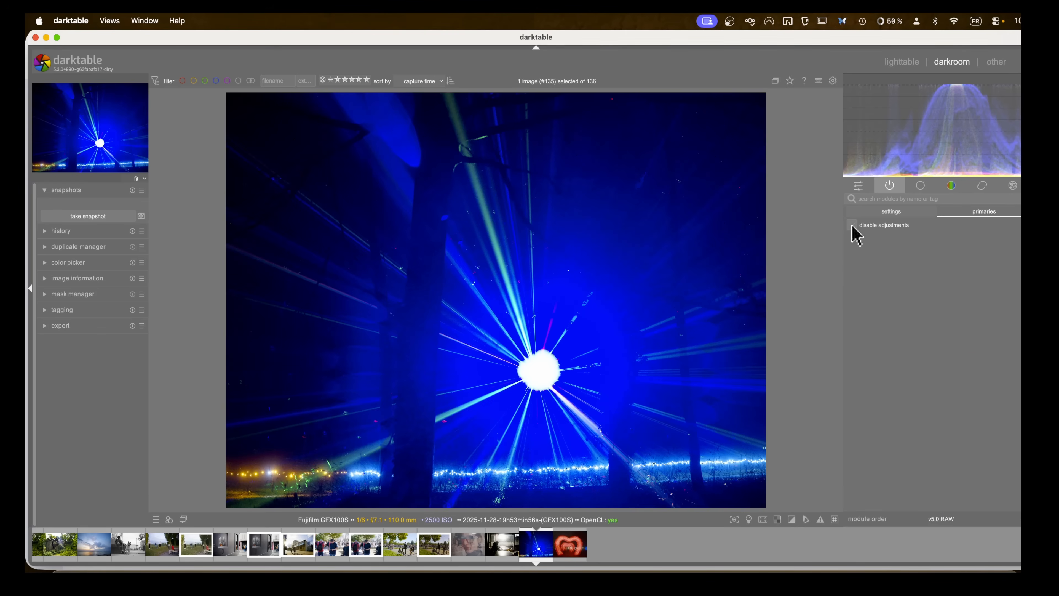
click(853, 227)
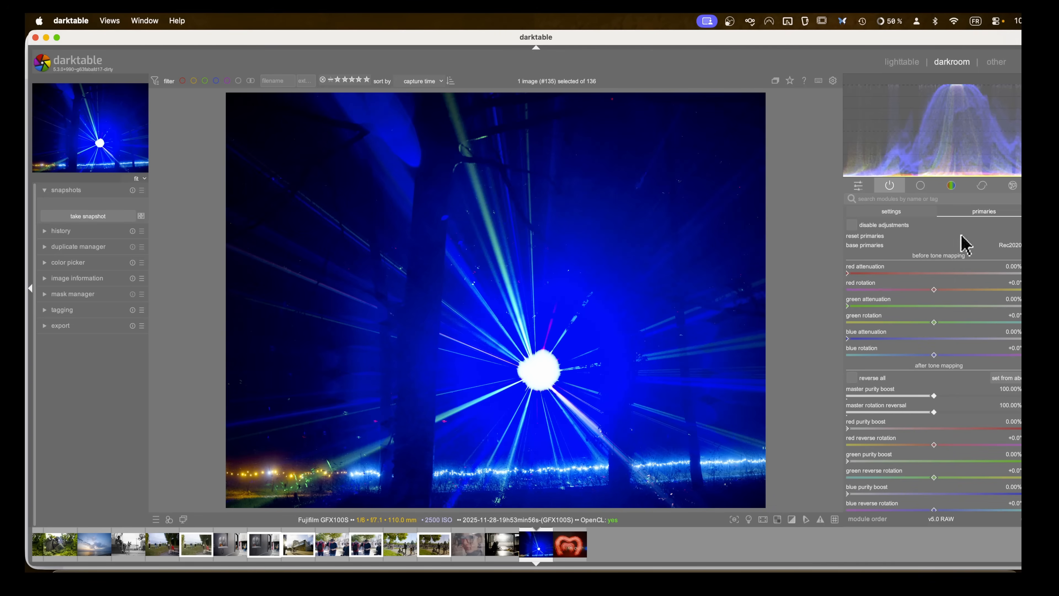
click(852, 225)
click(852, 226)
click(1016, 246)
click(1000, 255)
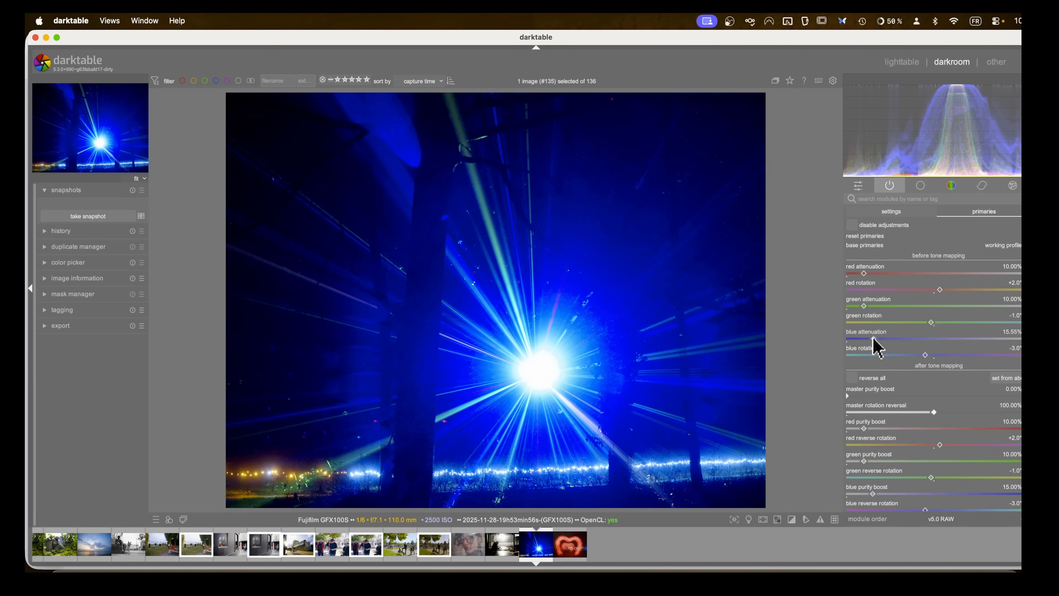
Step: Raise the blue attenuation before tone mapping to 79.86% and set the blue rotation to +0.0°
drag(873, 339, 973, 347)
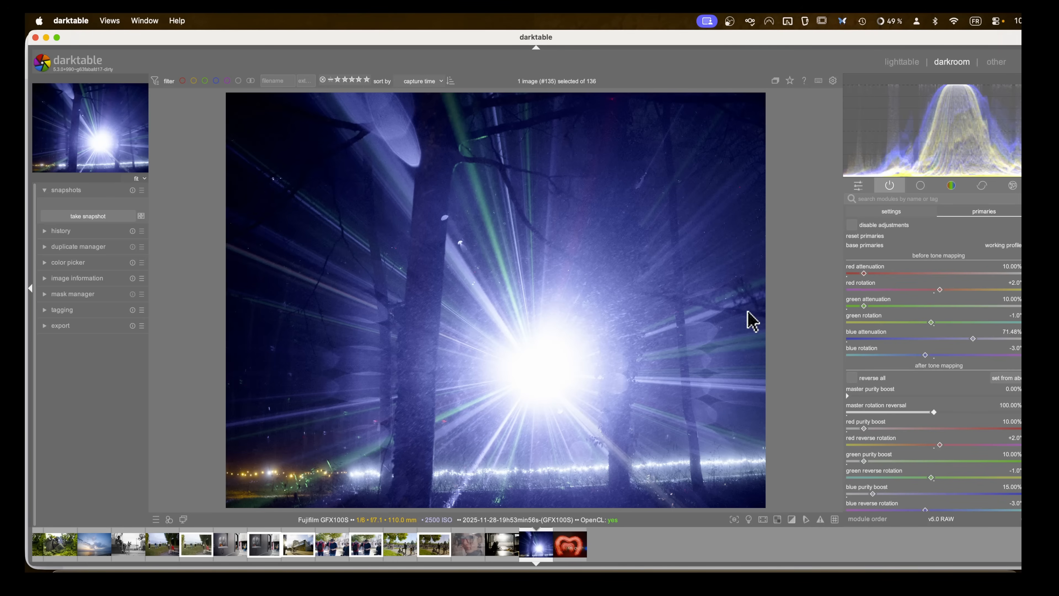
mouse_move(974, 337)
mouse_down()
mouse_move(874, 347)
mouse_move(987, 341)
mouse_up()
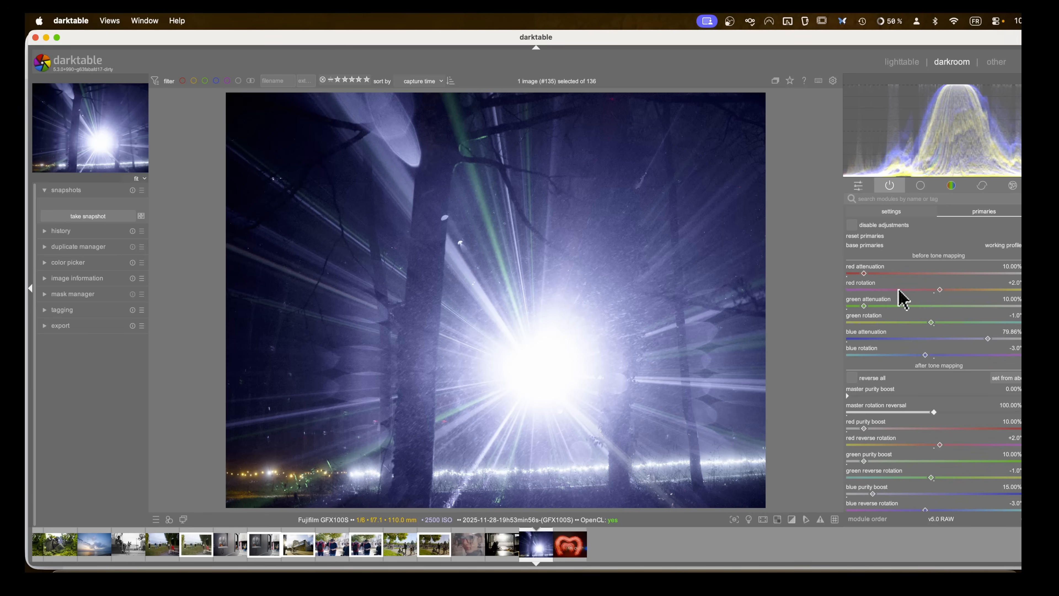
scroll(896, 307, down, 1)
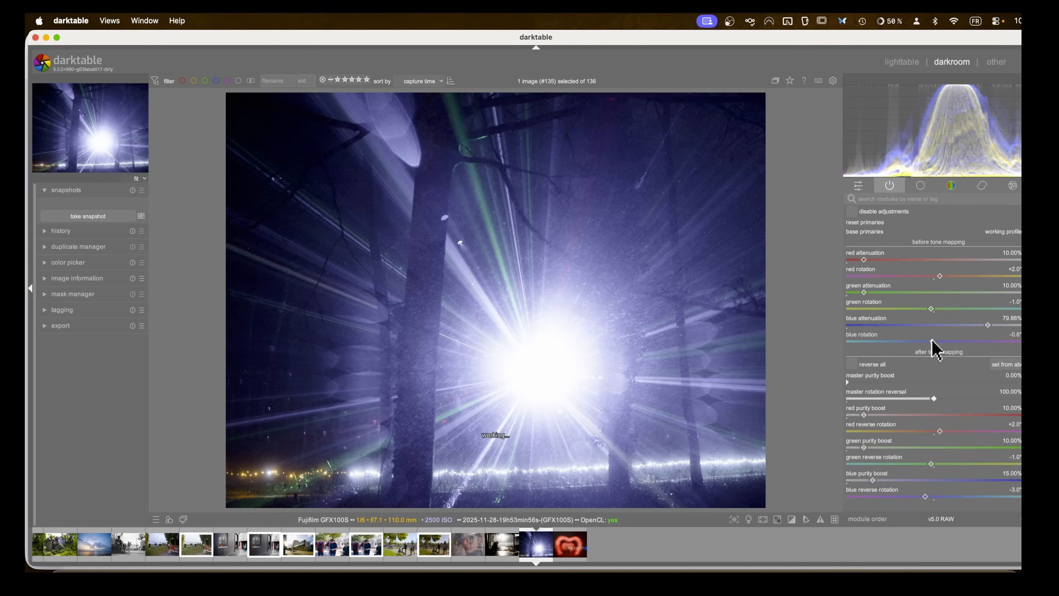
drag(936, 347, 969, 346)
scroll(897, 241, up, 2)
click(892, 244)
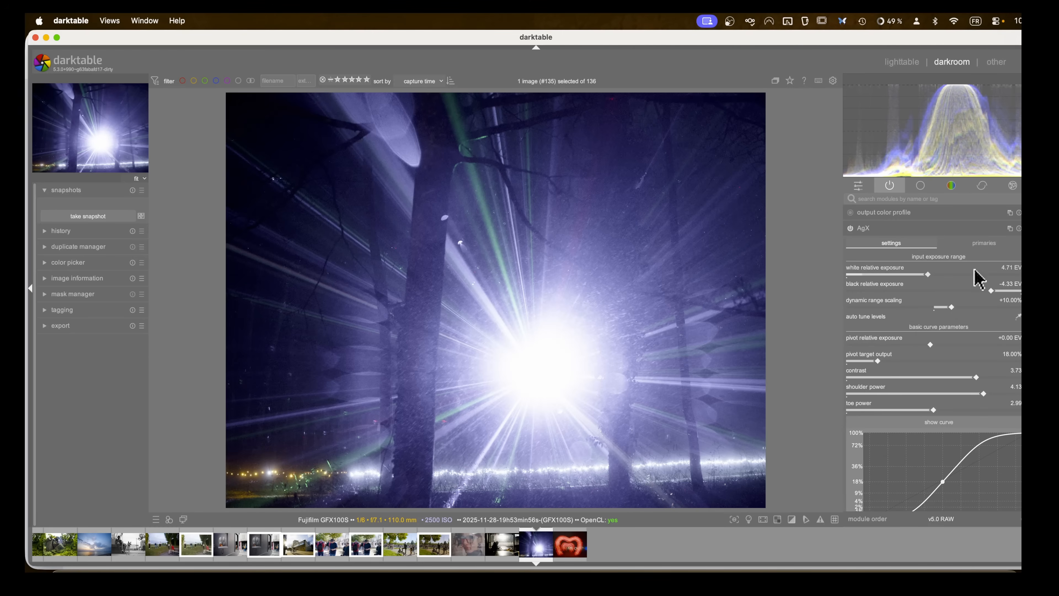
click(981, 245)
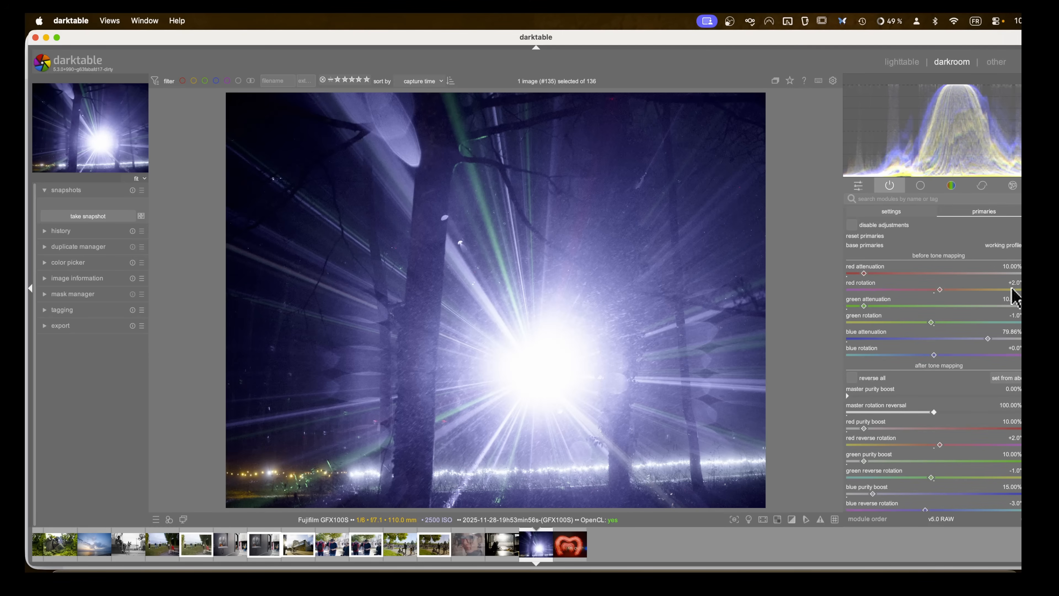
click(897, 212)
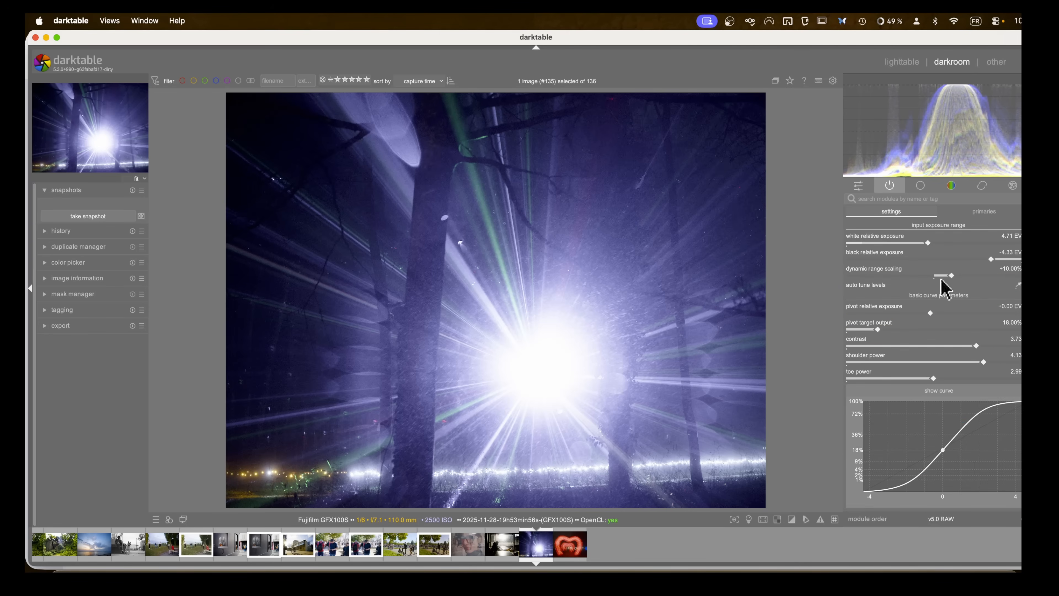
click(984, 211)
Step: Raise the blue purity boost after tone mapping to 83.75% and the master purity boost to 72.51%
scroll(946, 334, down, 3)
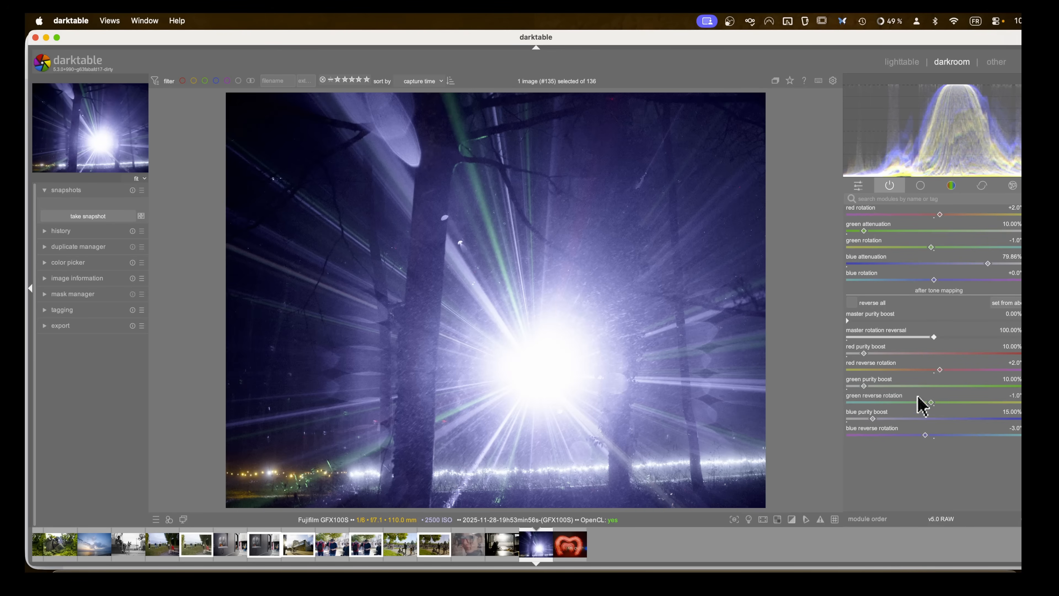
click(872, 419)
mouse_move(872, 419)
mouse_down()
mouse_move(1011, 418)
mouse_move(995, 419)
mouse_up()
drag(847, 320, 909, 321)
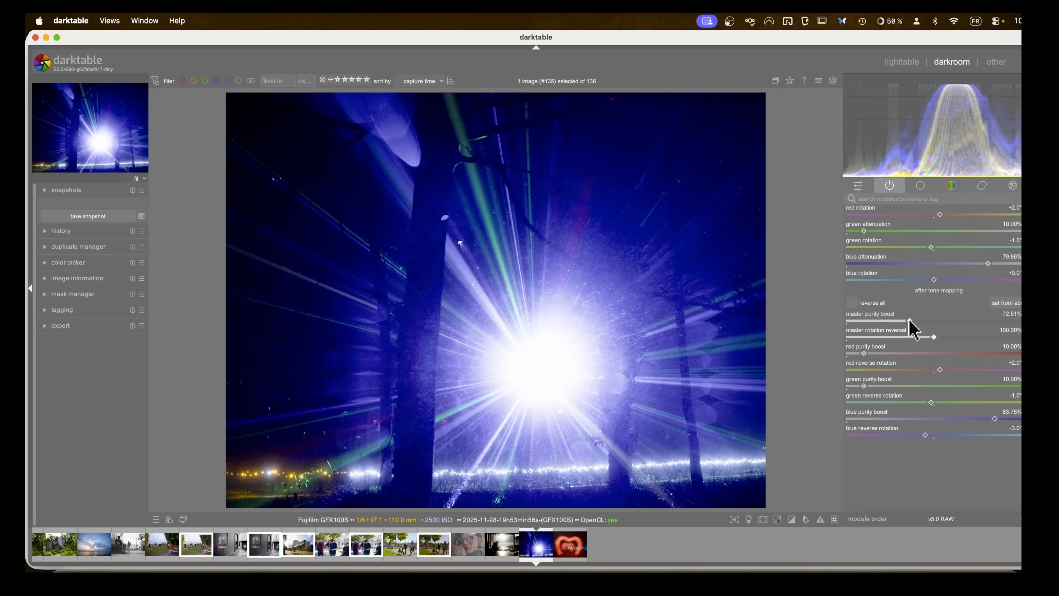
Step: Try a blue purity boost of 0%, raise the master purity boost to 100.91%, and set the blue purity boost to 44.27%
mouse_move(994, 418)
mouse_down()
mouse_move(900, 420)
mouse_move(931, 419)
mouse_up()
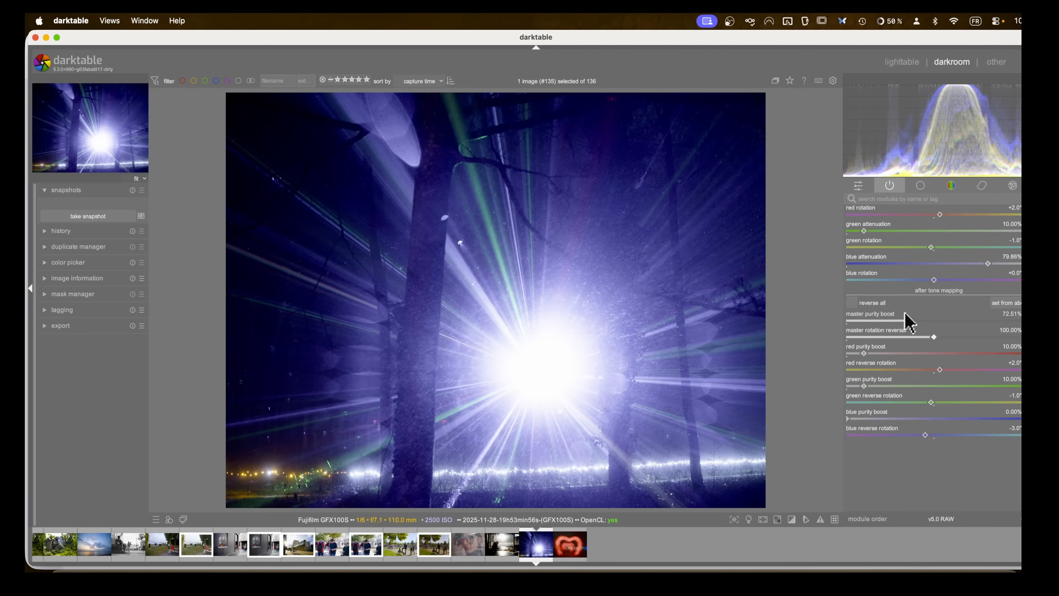
drag(909, 321, 943, 322)
drag(944, 321, 934, 322)
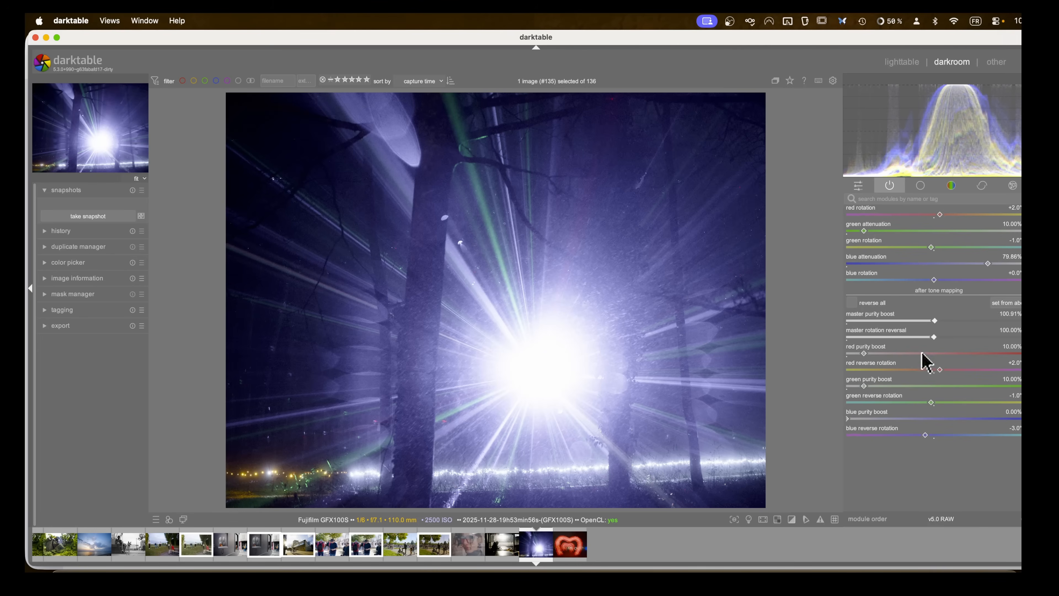
drag(853, 422, 924, 416)
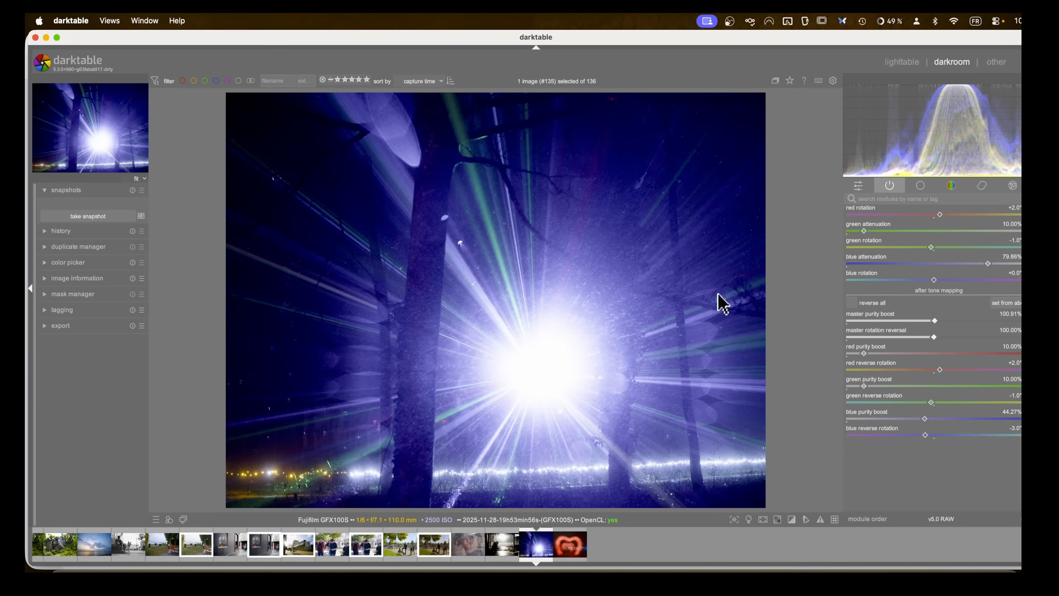
Step: Set the blue reverse rotation to +1.4°, the master rotation reversal to 164.35% and the master purity boost to 111.18%
mouse_move(926, 438)
mouse_down()
mouse_move(907, 439)
mouse_move(937, 440)
mouse_up()
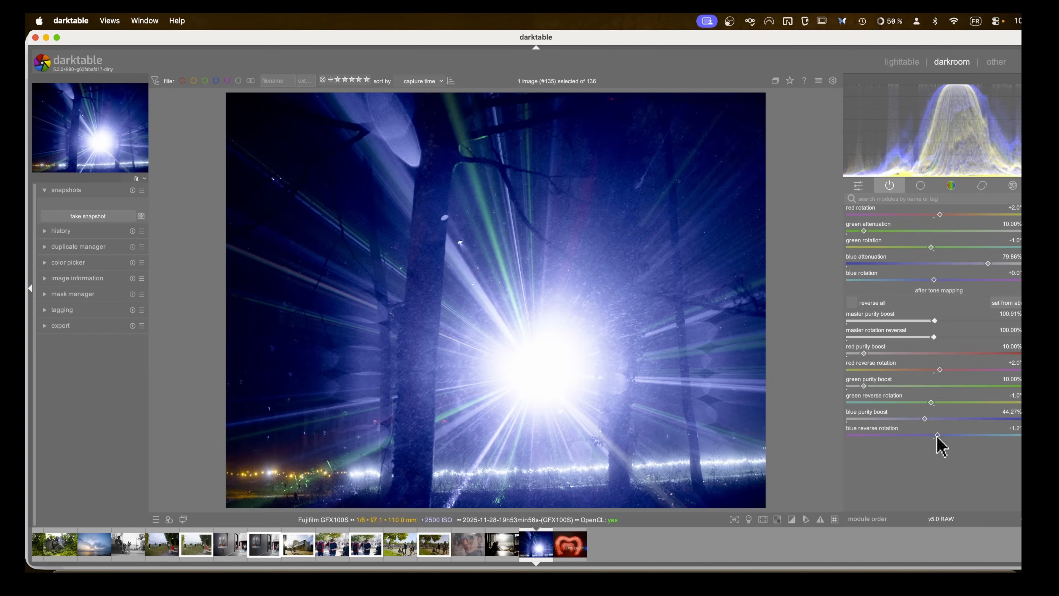
drag(933, 337, 990, 338)
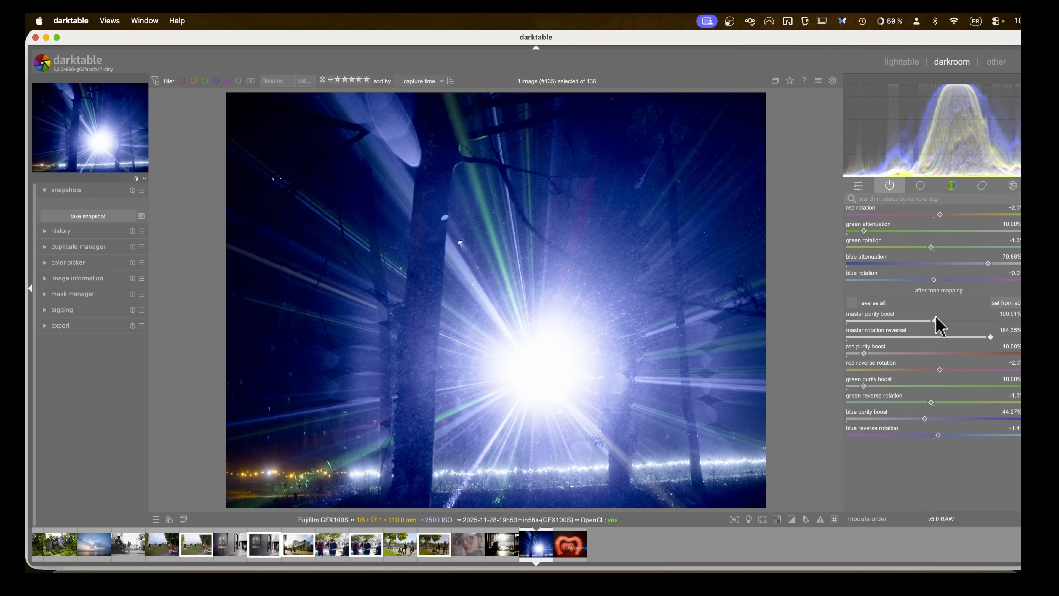
mouse_move(933, 319)
mouse_down()
mouse_move(1009, 322)
mouse_move(945, 321)
mouse_up()
Step: Try reversing all primaries adjustments after tone mapping and turn the option off again
click(853, 304)
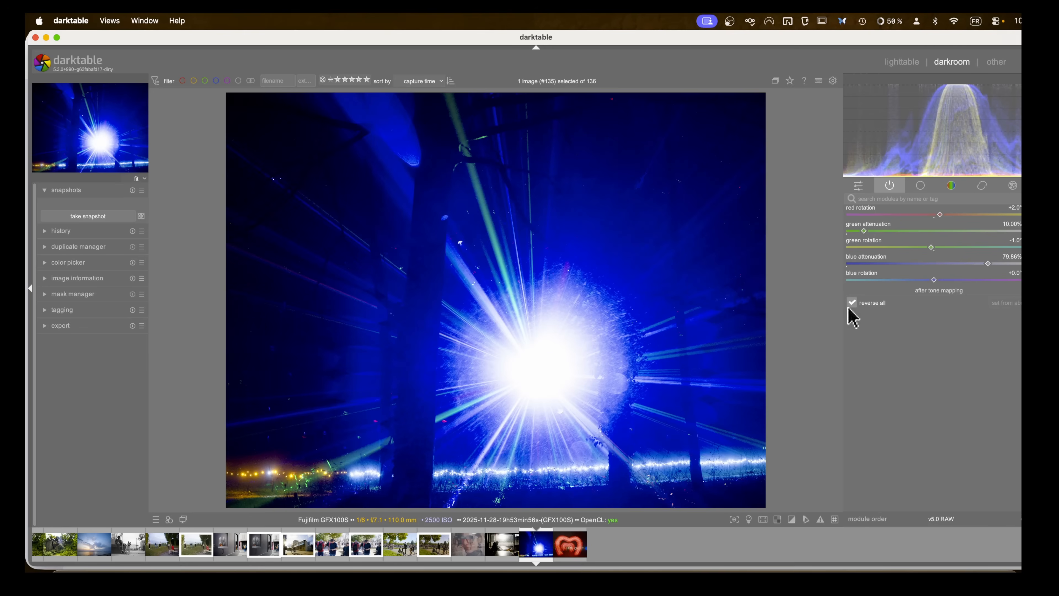
click(852, 302)
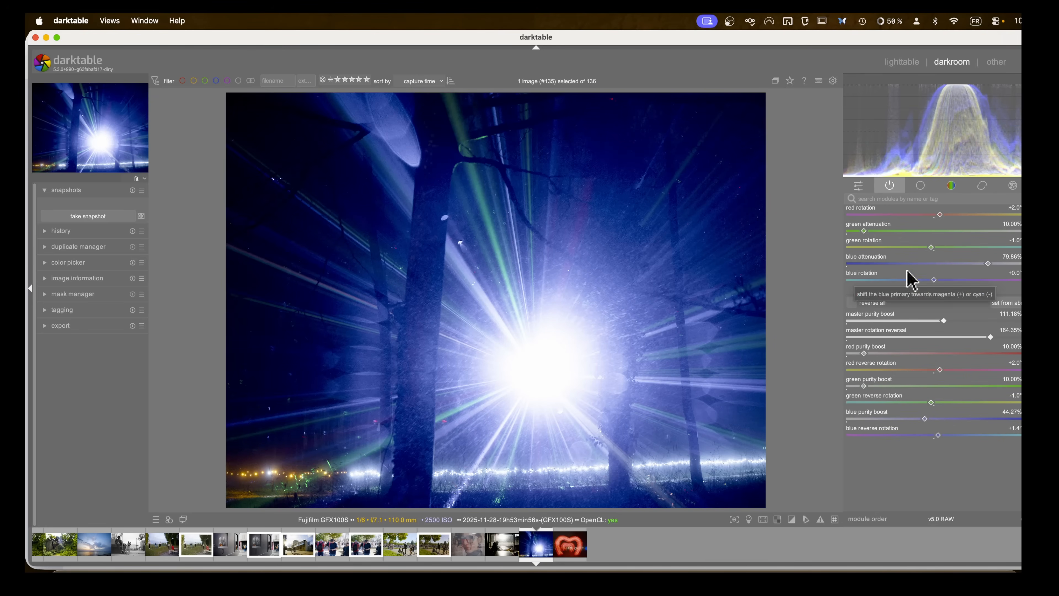
Step: Auto-tune the AgX input exposure levels for the laser light photo and fine-tune the white relative exposure
scroll(908, 276, up, 5)
click(900, 245)
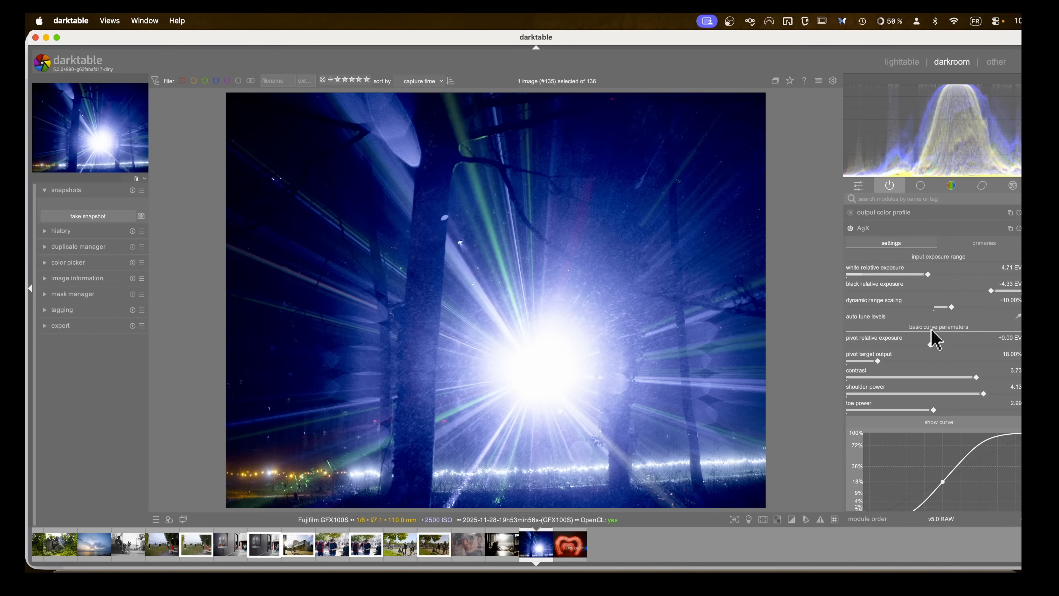
click(1026, 317)
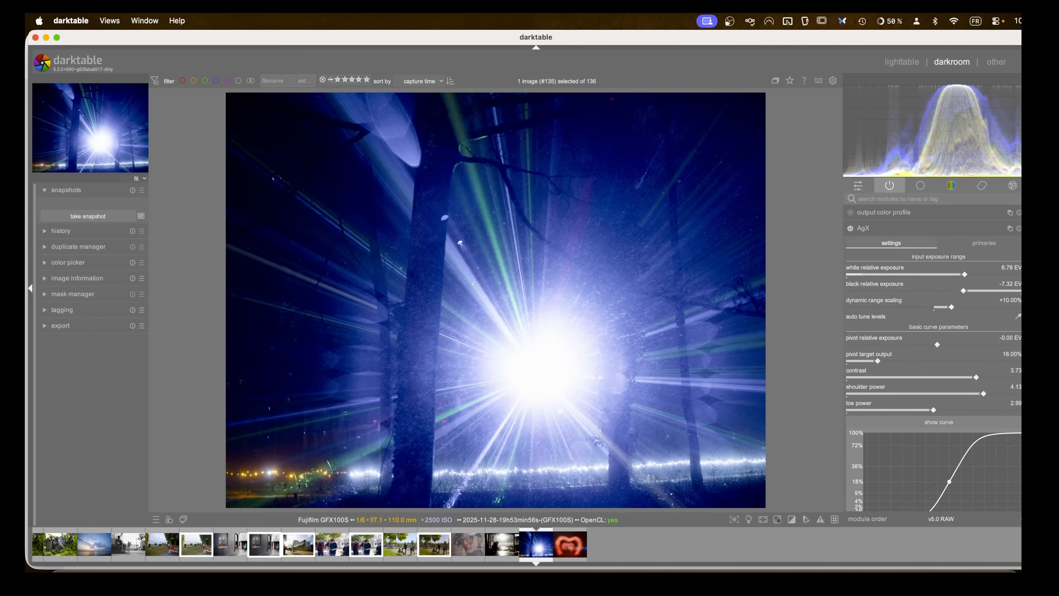
mouse_move(965, 279)
mouse_down()
mouse_move(991, 282)
mouse_move(943, 279)
mouse_move(994, 283)
mouse_move(968, 279)
mouse_up()
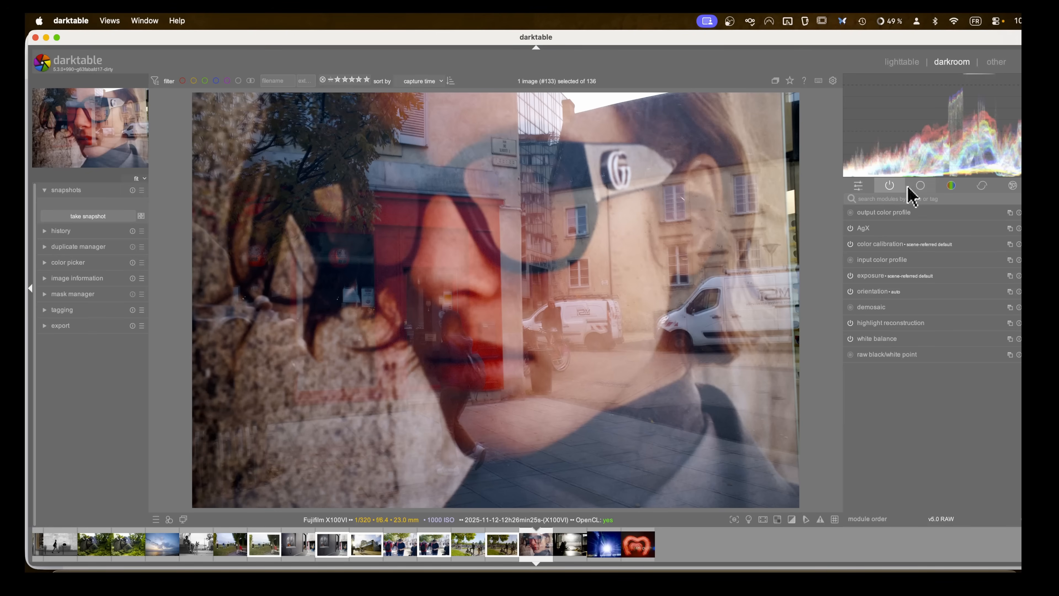
Step: Enable the tone equalizer with the all purposes mask blending preset on the street reflection portrait and auto-adjust its mask exposure and contrast compensation
click(920, 186)
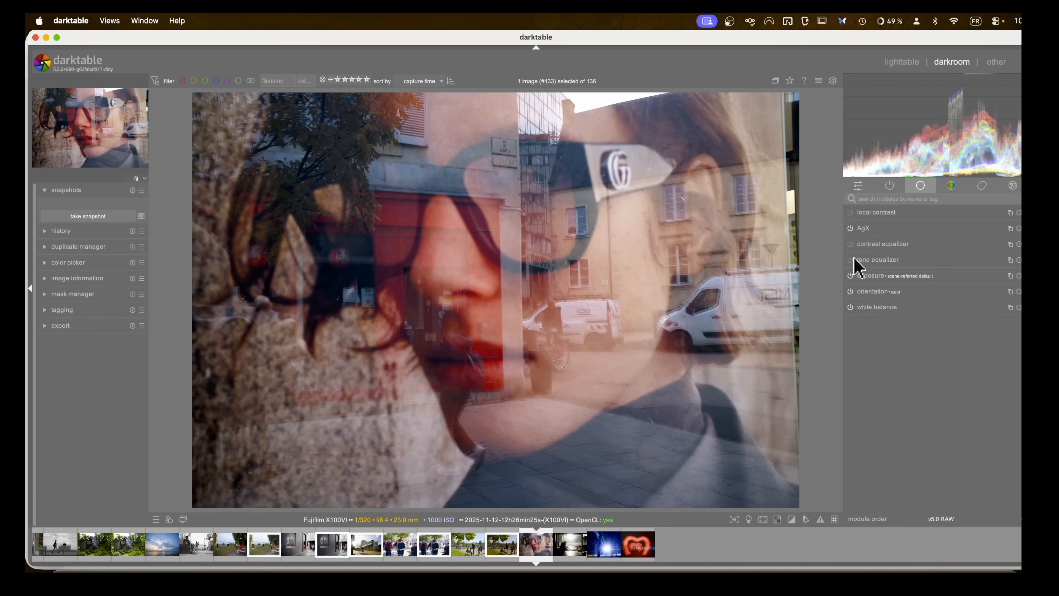
click(876, 261)
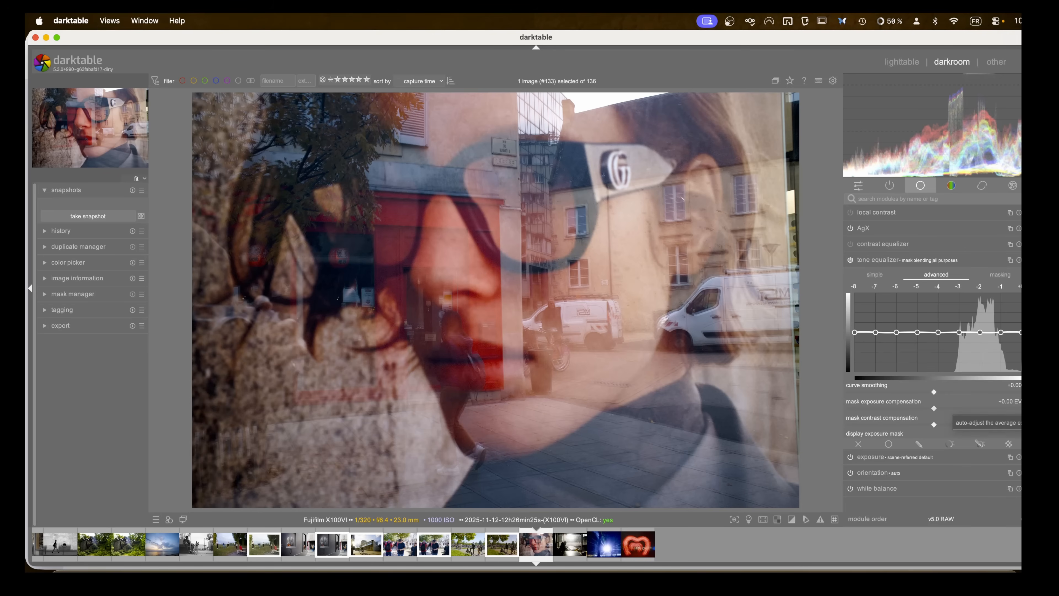
click(1029, 404)
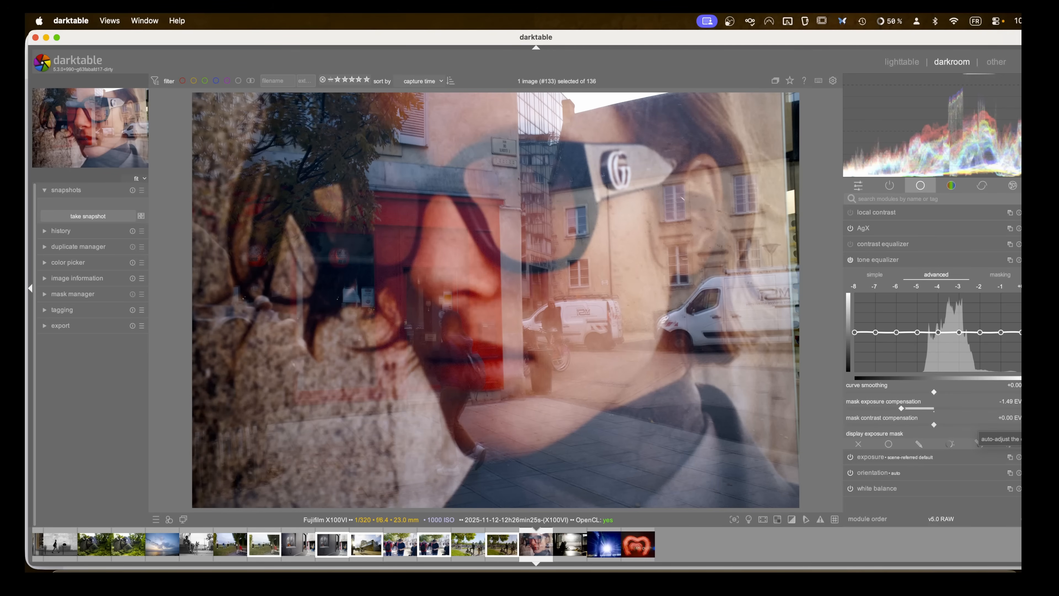
click(1029, 420)
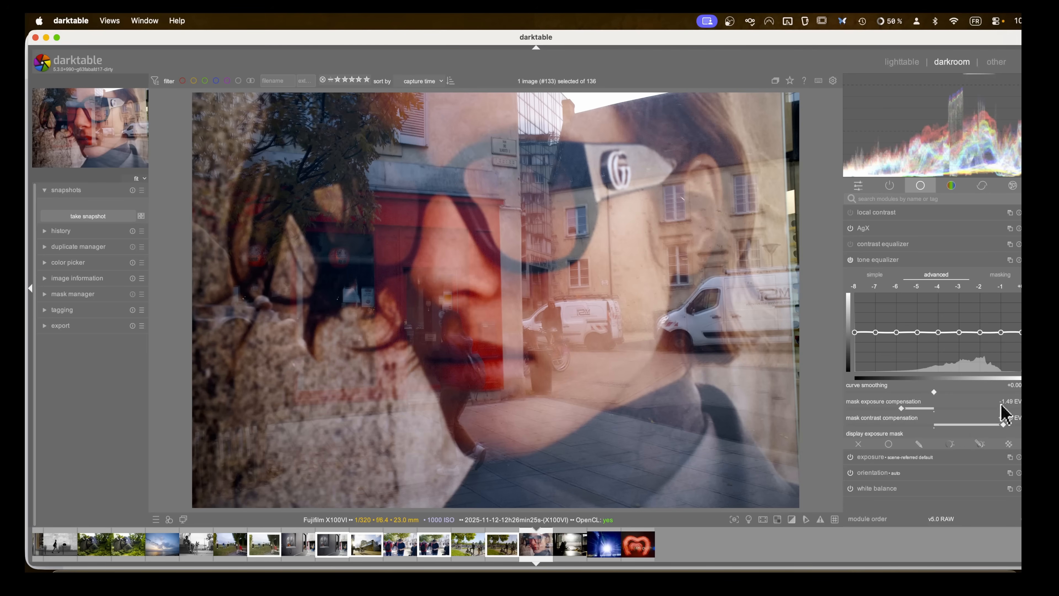
click(1010, 275)
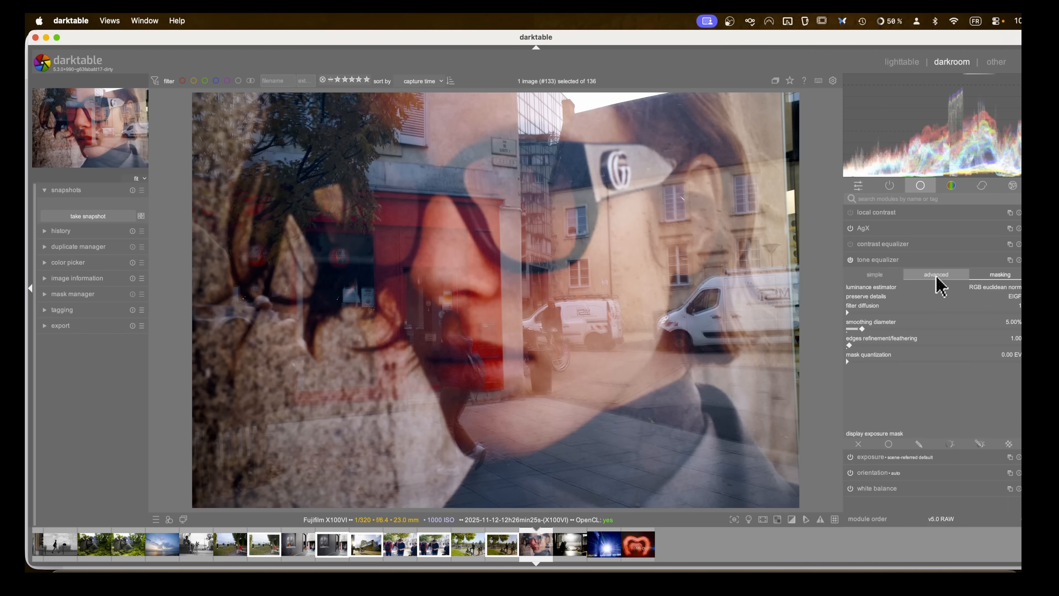
click(925, 275)
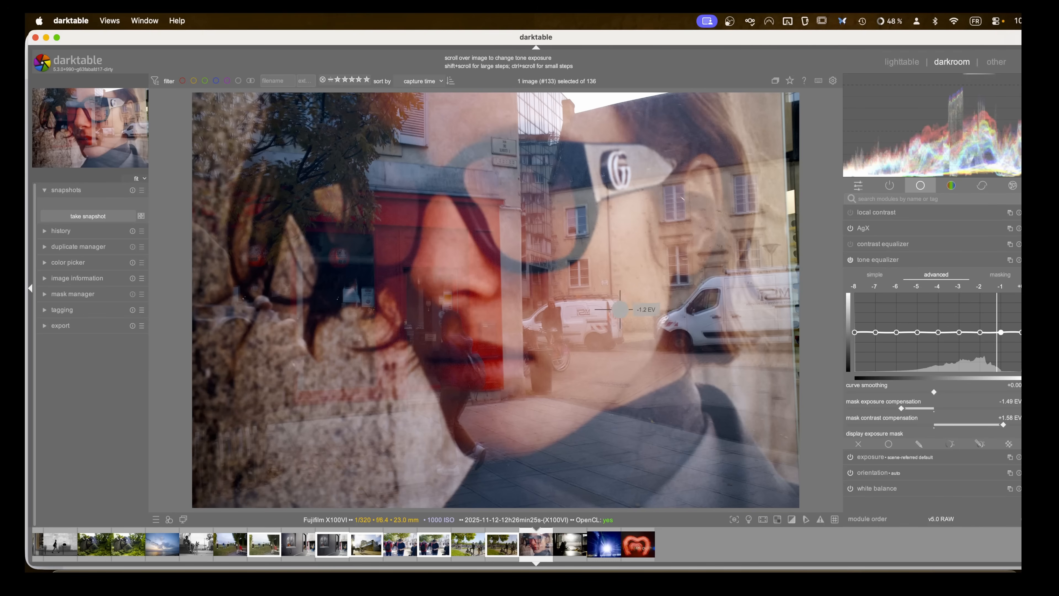
Step: Brighten the light wall tones around -1 EV and darken the shadow tones around -3.4 EV with the tone equalizer directly on the image
scroll(632, 274, up, 2)
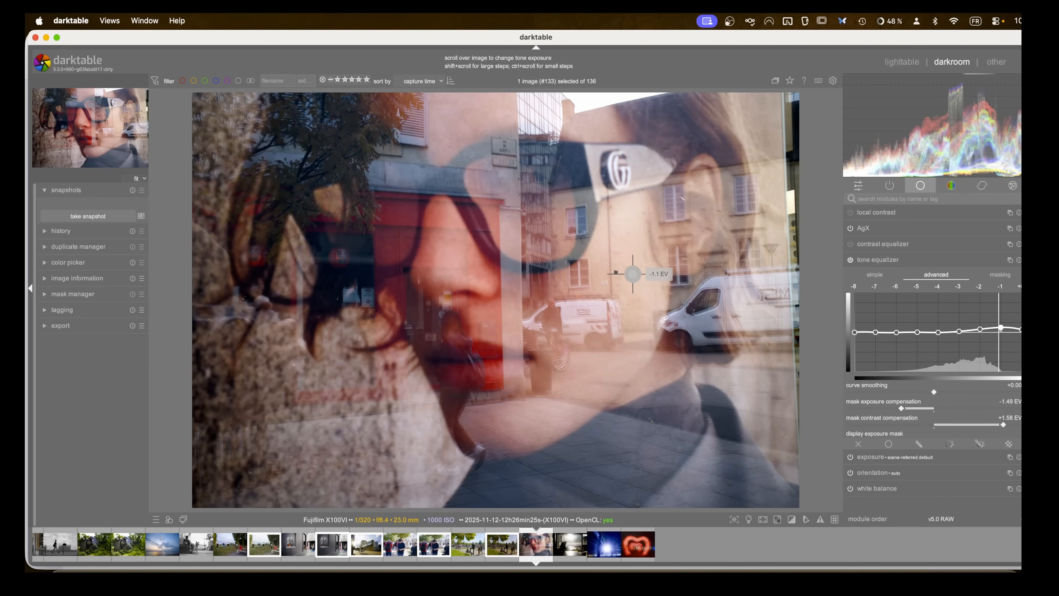
scroll(633, 274, up, 2)
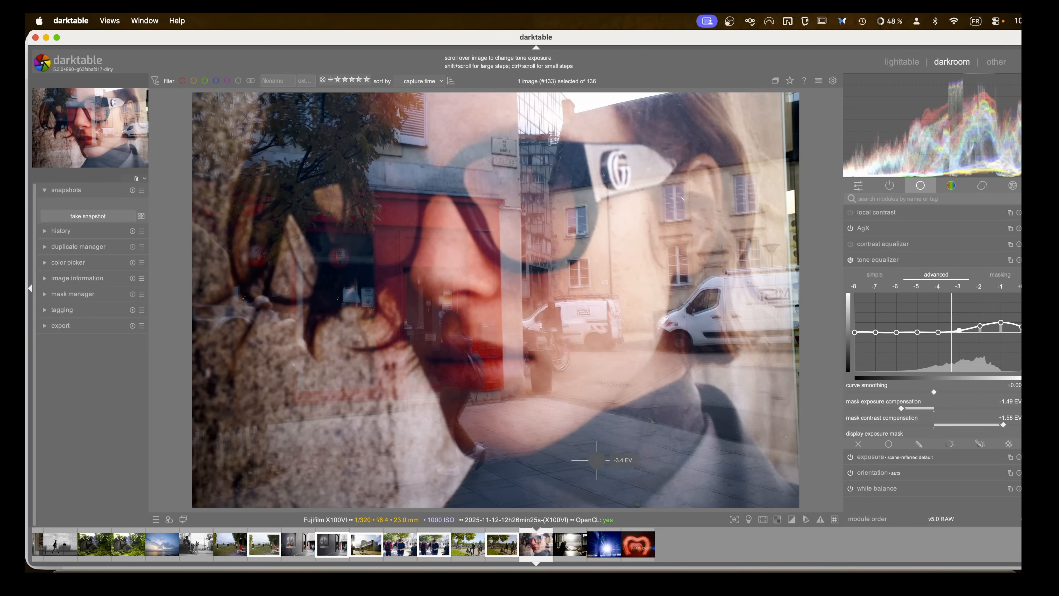
scroll(596, 459, down, 3)
scroll(596, 460, up, 1)
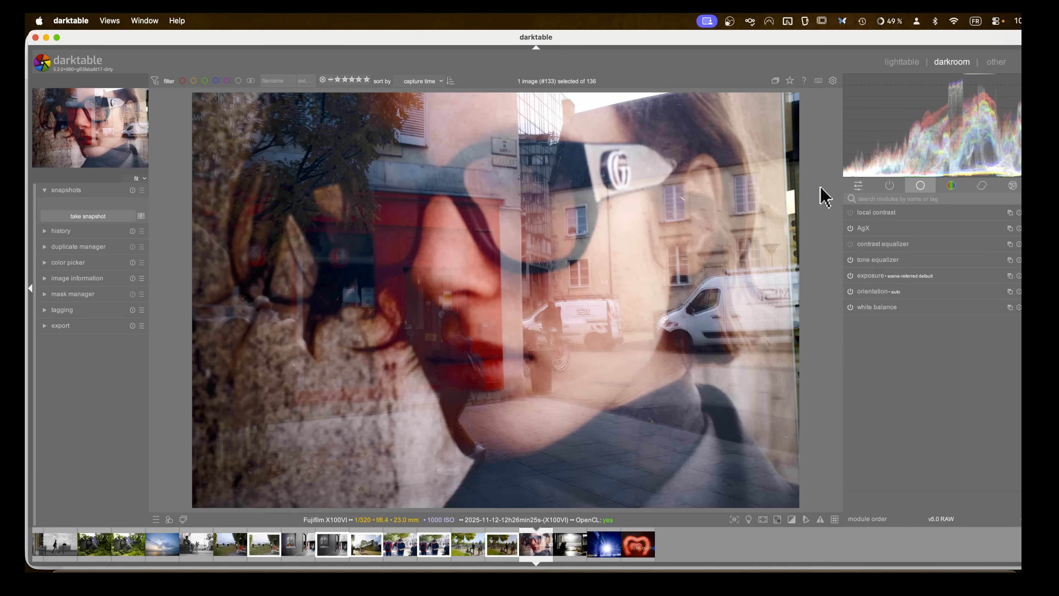
Step: Raise the illuminant temperature in color calibration to 3962 K
click(890, 187)
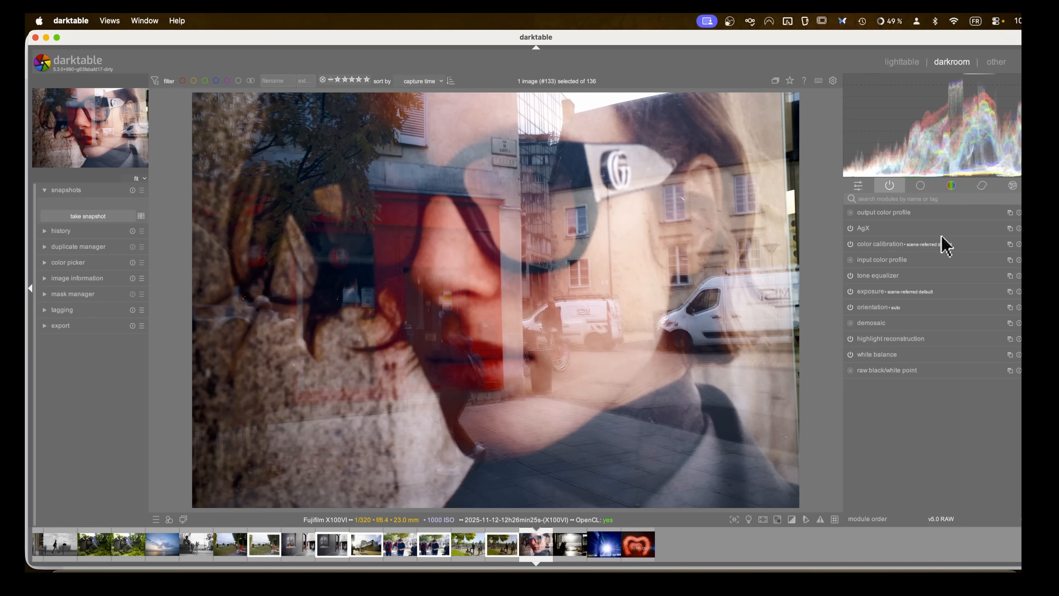
mouse_move(874, 248)
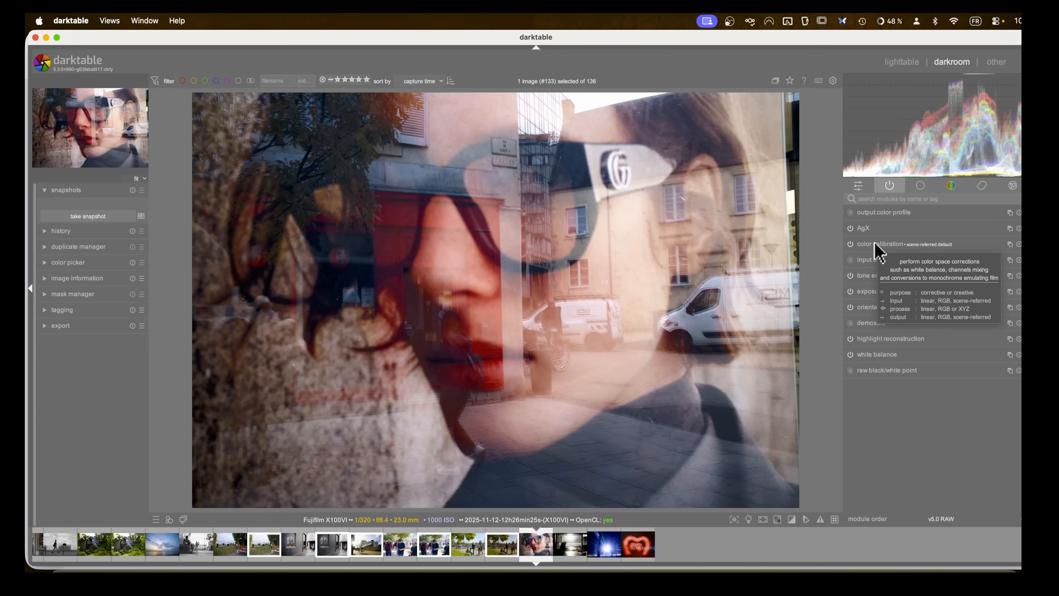
click(875, 246)
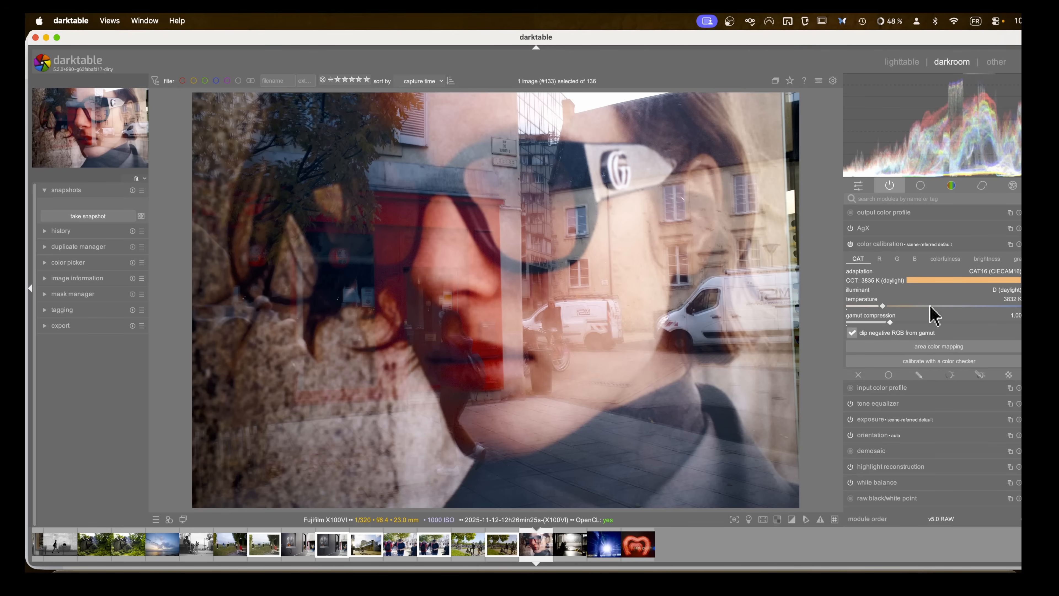
right_click(883, 308)
click(926, 324)
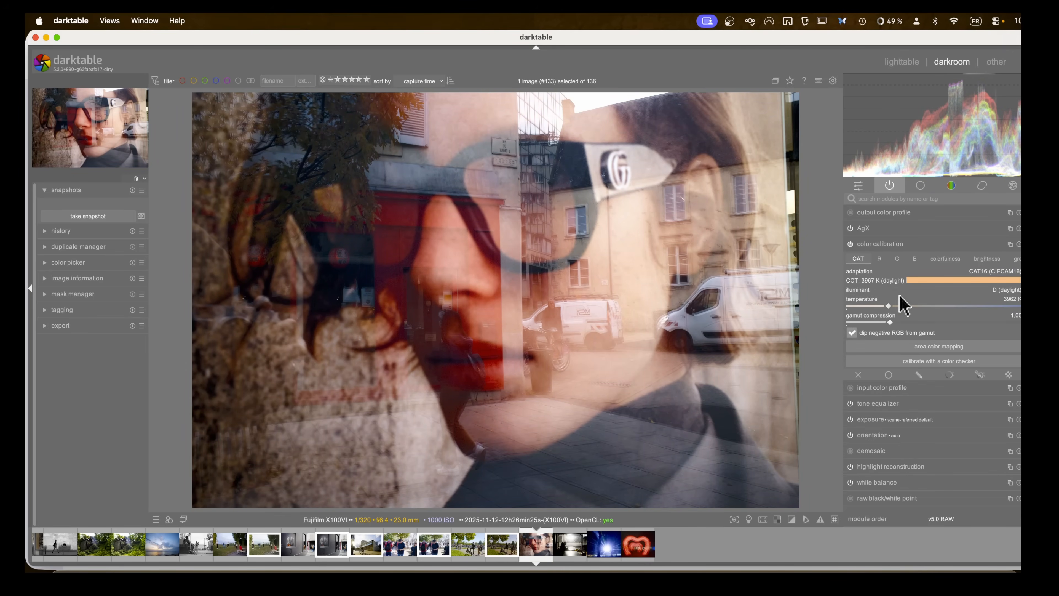
Step: Switch the color calibration illuminant to custom and set its chroma to 32%
click(1004, 291)
click(1012, 331)
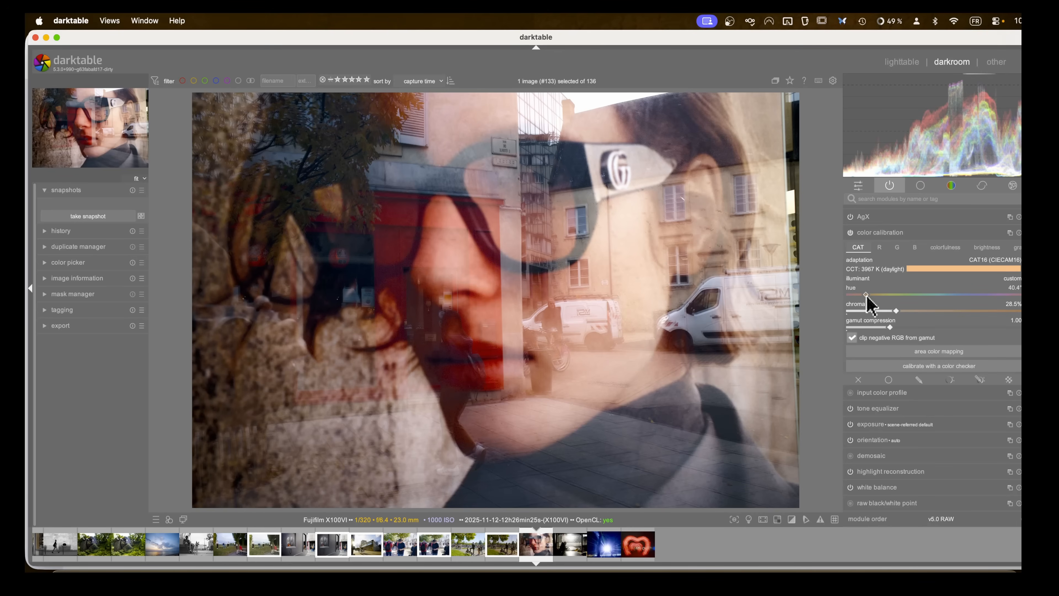
click(878, 295)
mouse_move(878, 295)
mouse_down()
mouse_move(890, 295)
mouse_move(860, 297)
mouse_move(893, 315)
mouse_move(964, 314)
mouse_move(903, 314)
mouse_up()
Step: Shift the custom illuminant's hue to about 30.6° using its color wheel, and collapse color calibration
right_click(870, 295)
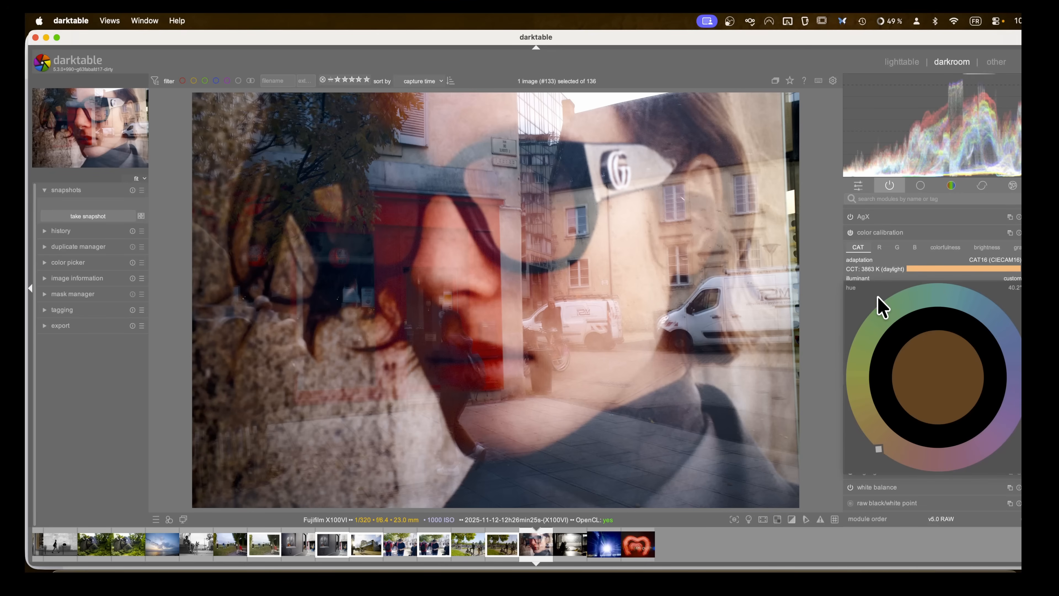
click(912, 318)
mouse_move(911, 309)
mouse_down()
mouse_move(975, 324)
mouse_move(868, 338)
mouse_move(912, 454)
mouse_move(938, 462)
mouse_move(1007, 426)
mouse_move(922, 469)
mouse_move(877, 451)
mouse_move(910, 468)
mouse_move(875, 435)
mouse_move(902, 452)
mouse_up()
mouse_move(901, 461)
mouse_down()
mouse_move(860, 421)
mouse_move(903, 461)
mouse_move(952, 458)
mouse_move(893, 462)
mouse_move(898, 440)
mouse_move(893, 461)
mouse_move(868, 438)
mouse_move(926, 465)
mouse_move(894, 455)
mouse_up()
click(893, 457)
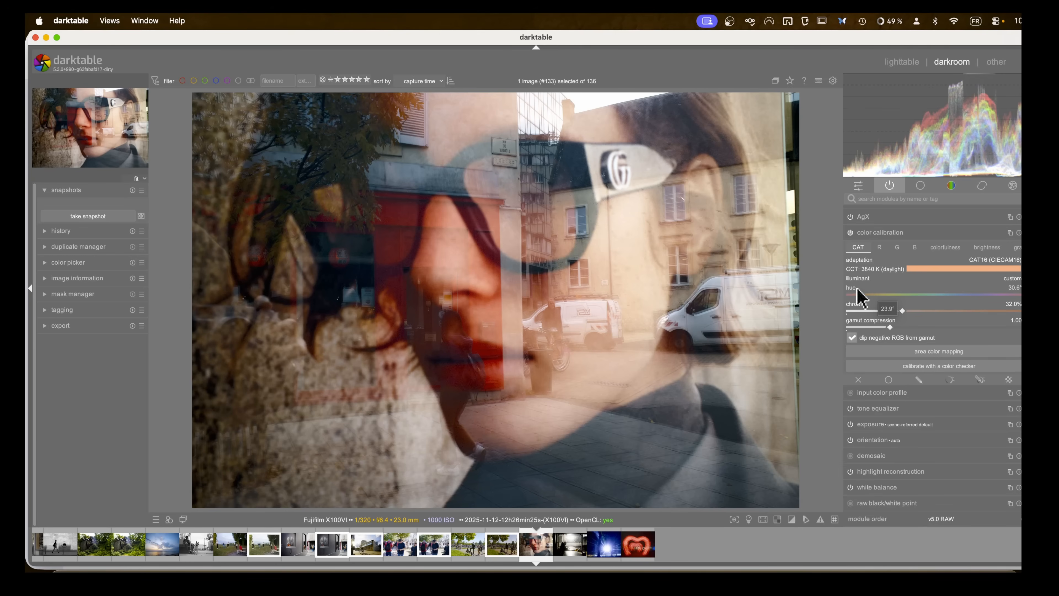
click(881, 234)
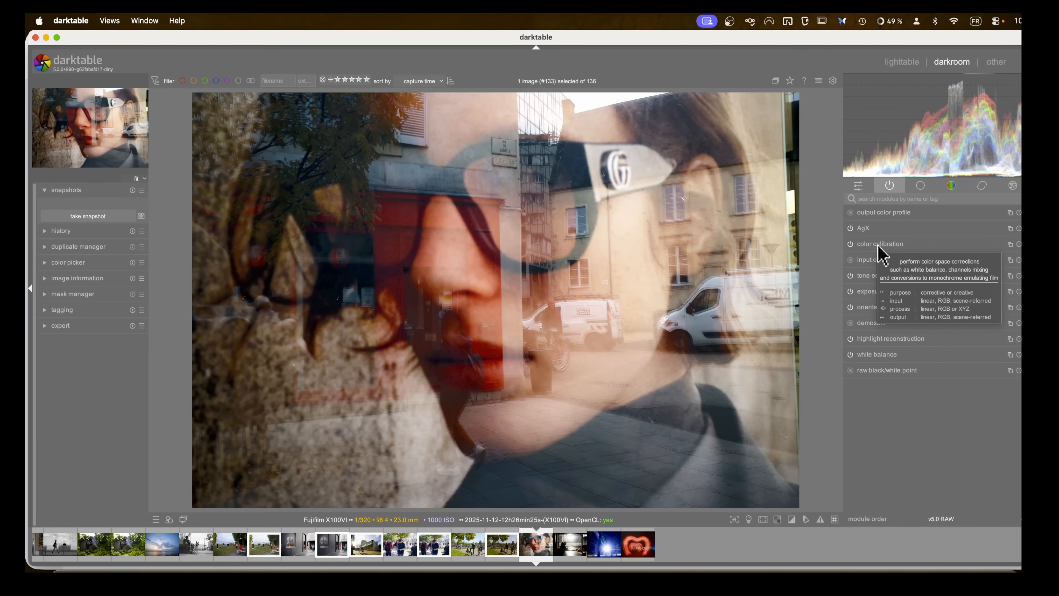
Step: Apply the basic colorfulness standard preset in color balance rgb
click(952, 185)
click(896, 249)
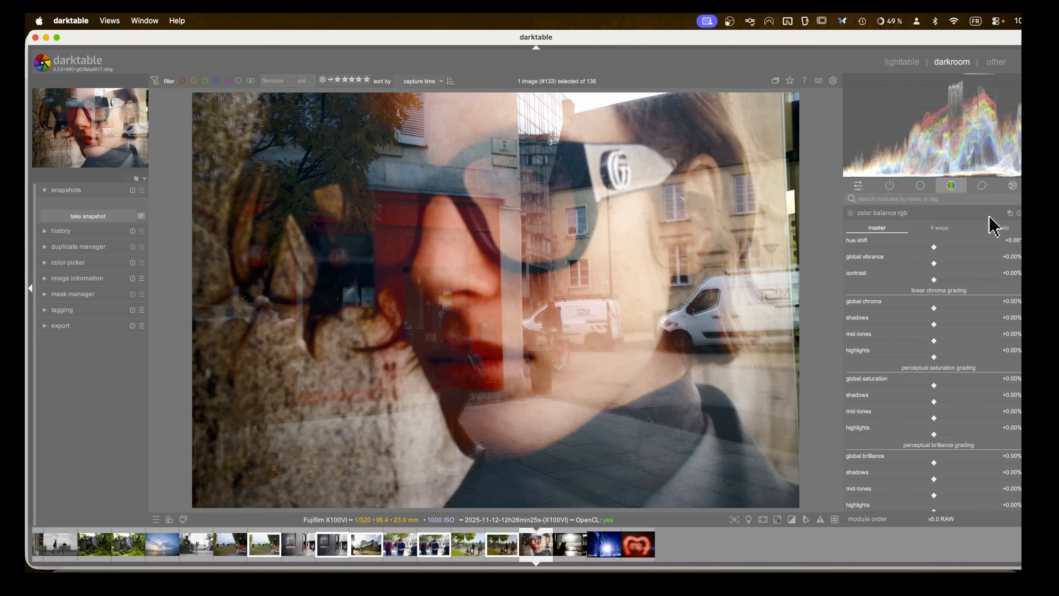
click(1021, 212)
mouse_move(989, 222)
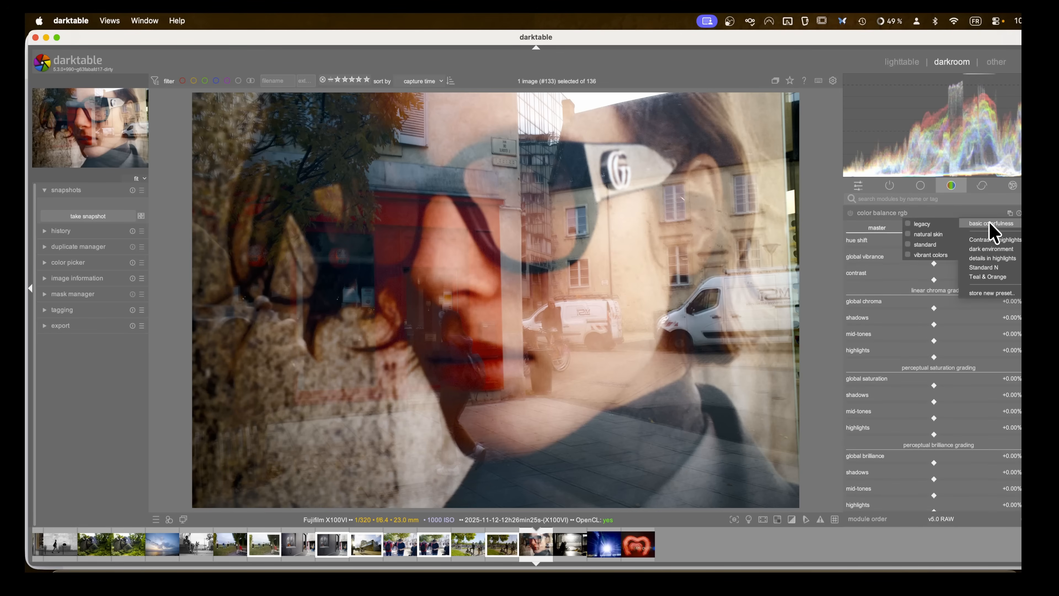
click(924, 249)
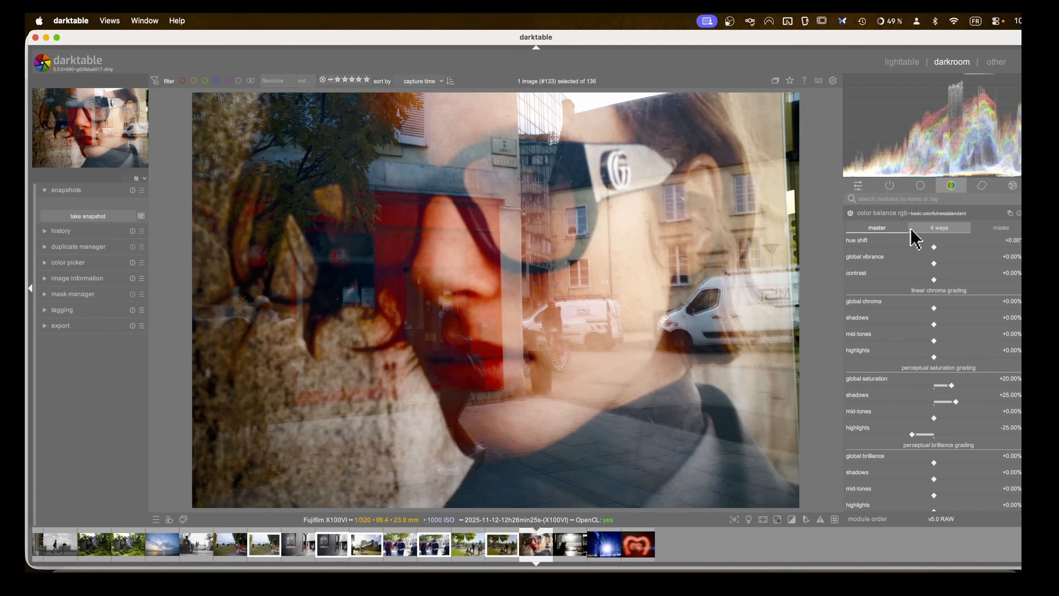
Step: Tint the shadows lift in the color balance rgb 4 ways settings with hue 218° and chroma 7.55%
click(934, 227)
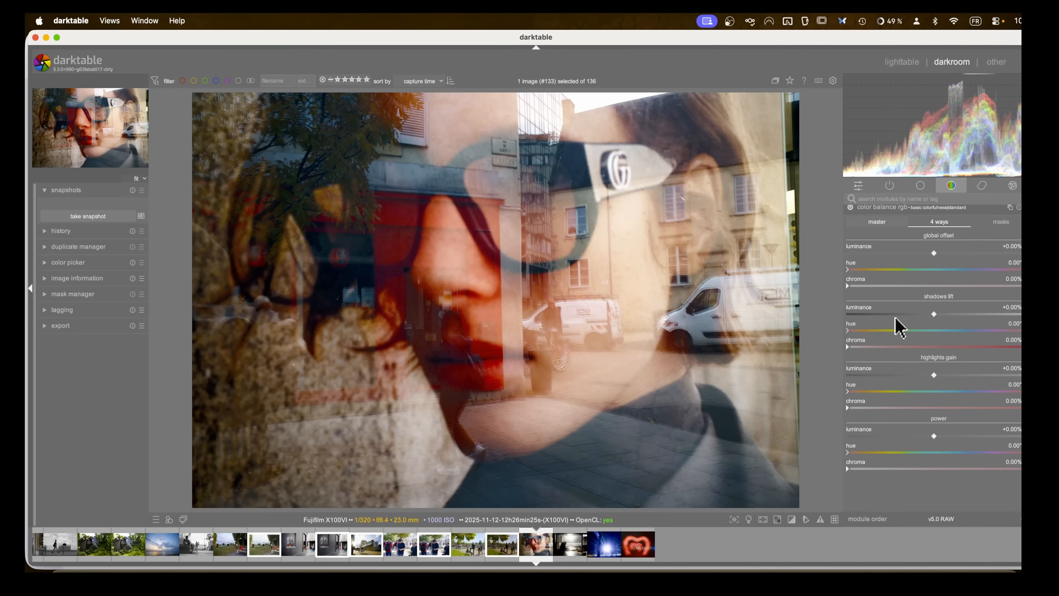
right_click(854, 336)
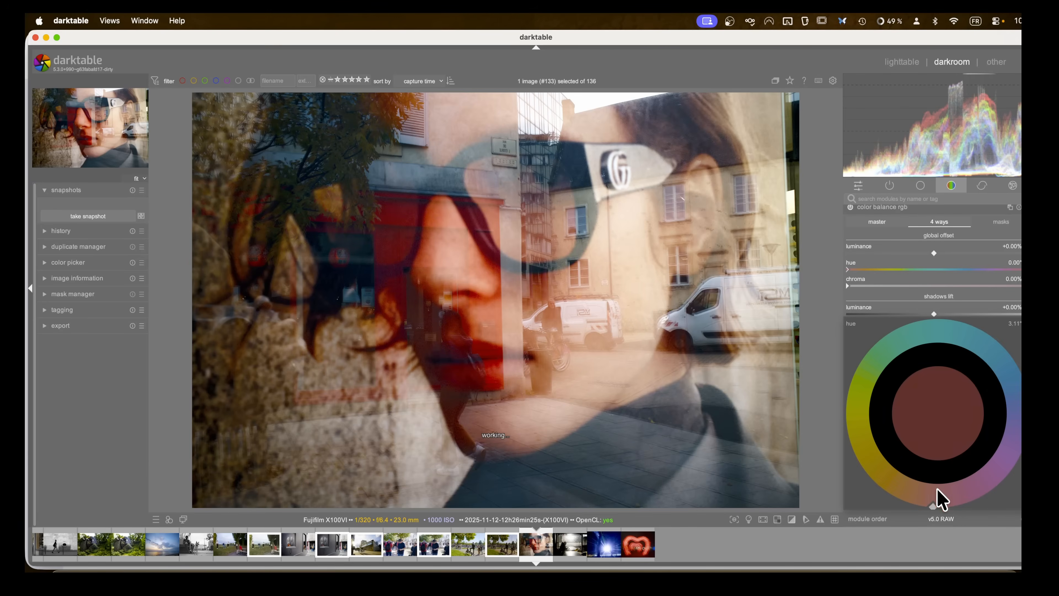
drag(947, 508, 993, 345)
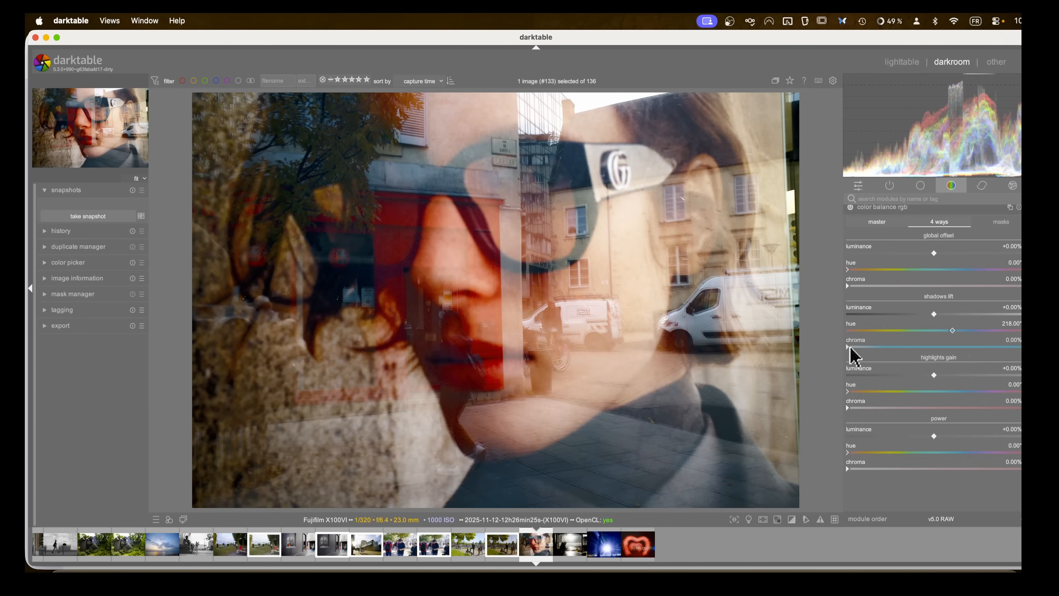
drag(849, 347, 872, 348)
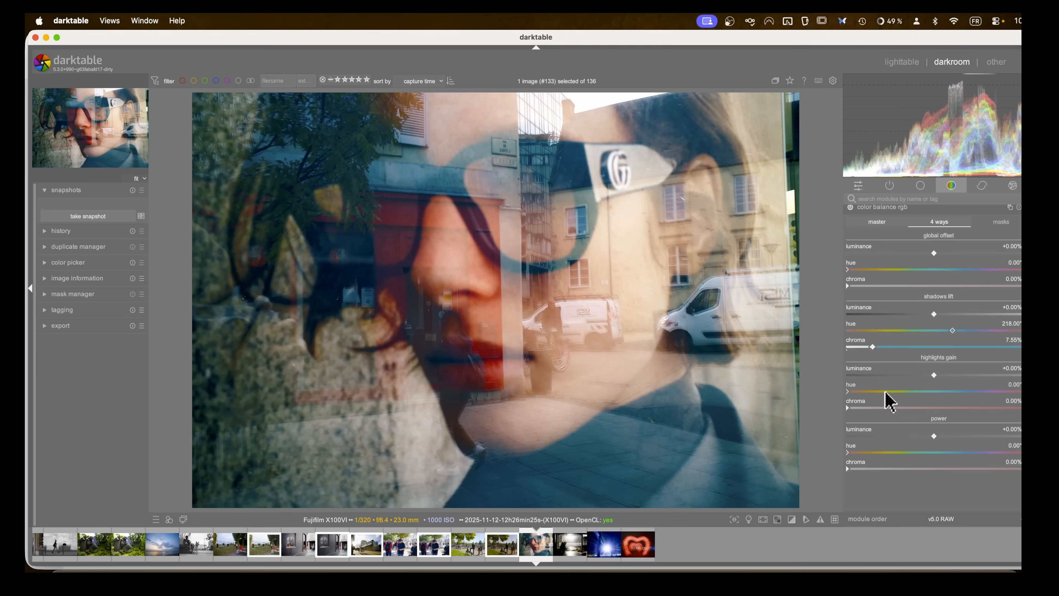
Step: Tint the highlights gain with chroma 3.93% and hue 65.27°, and collapse color balance rgb
drag(857, 407, 879, 409)
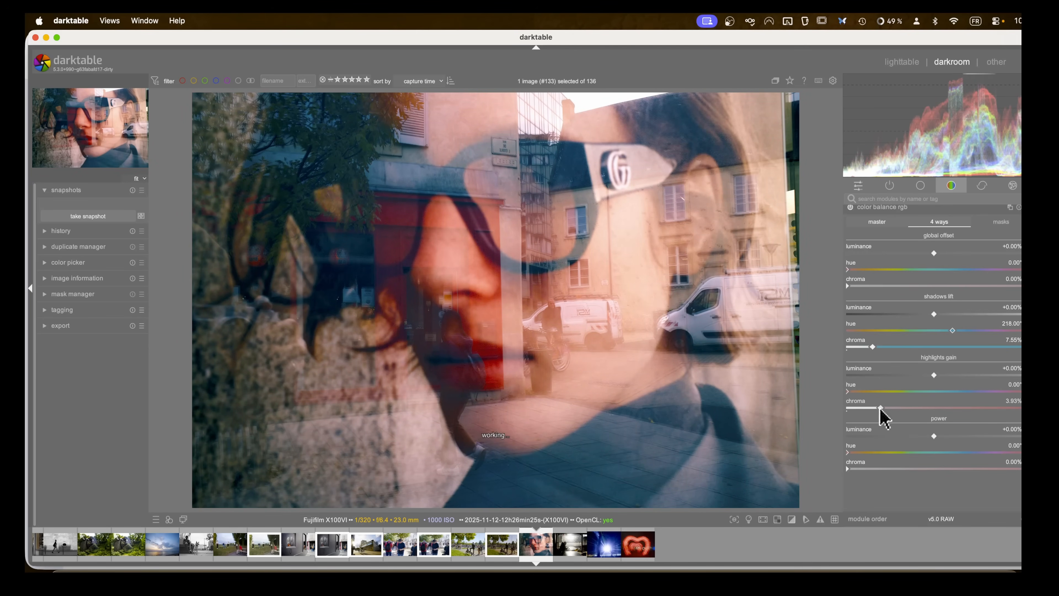
right_click(889, 392)
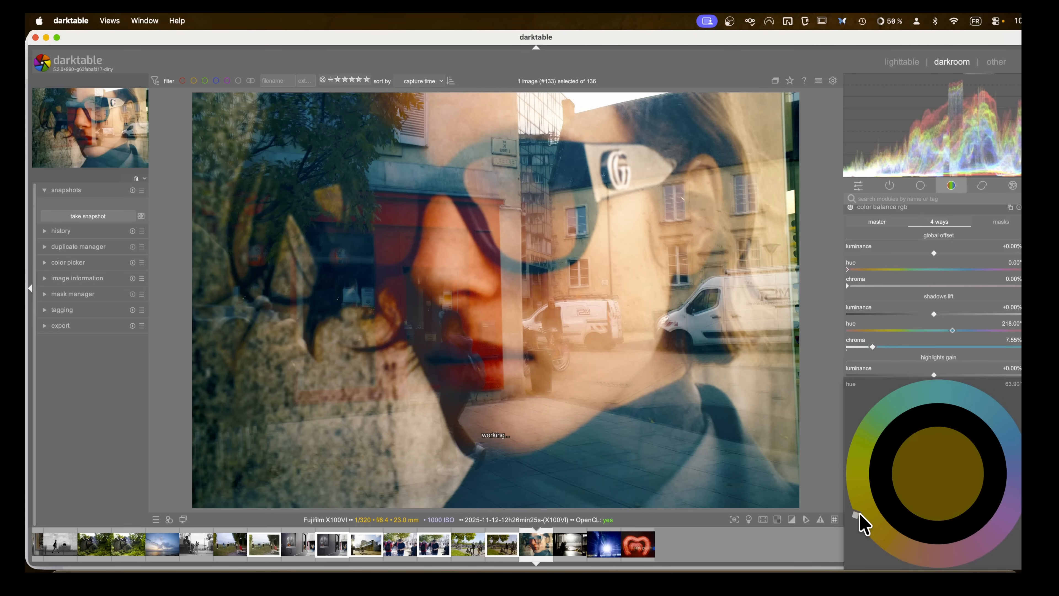
click(862, 524)
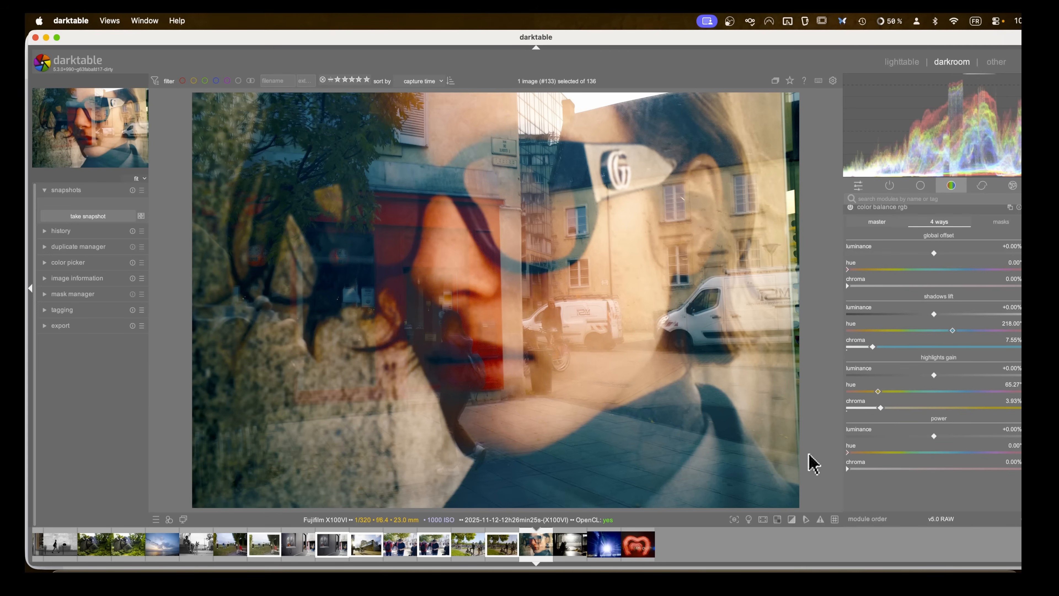
scroll(892, 333, up, 2)
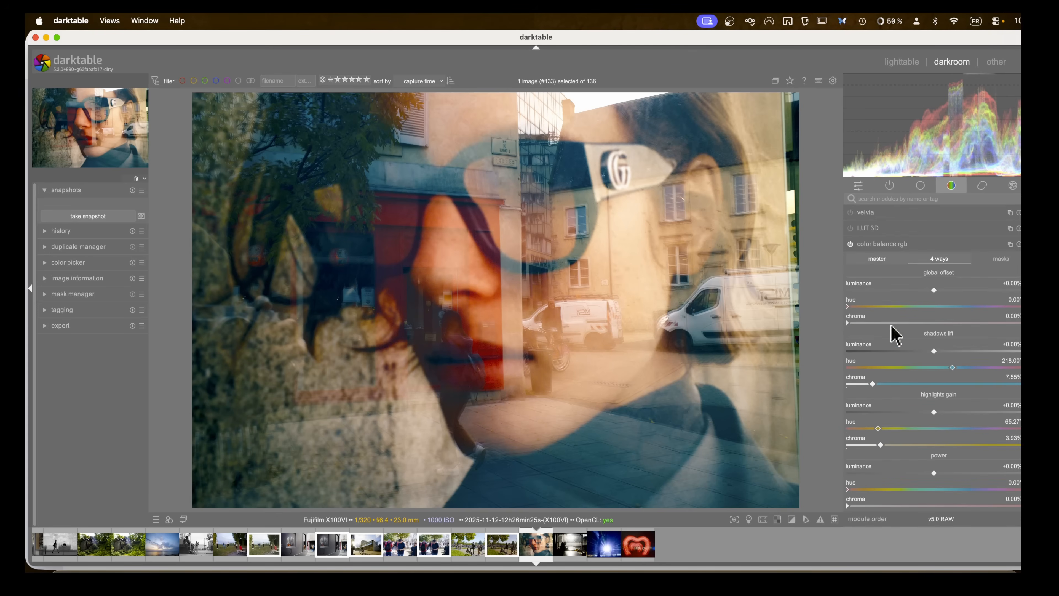
click(880, 243)
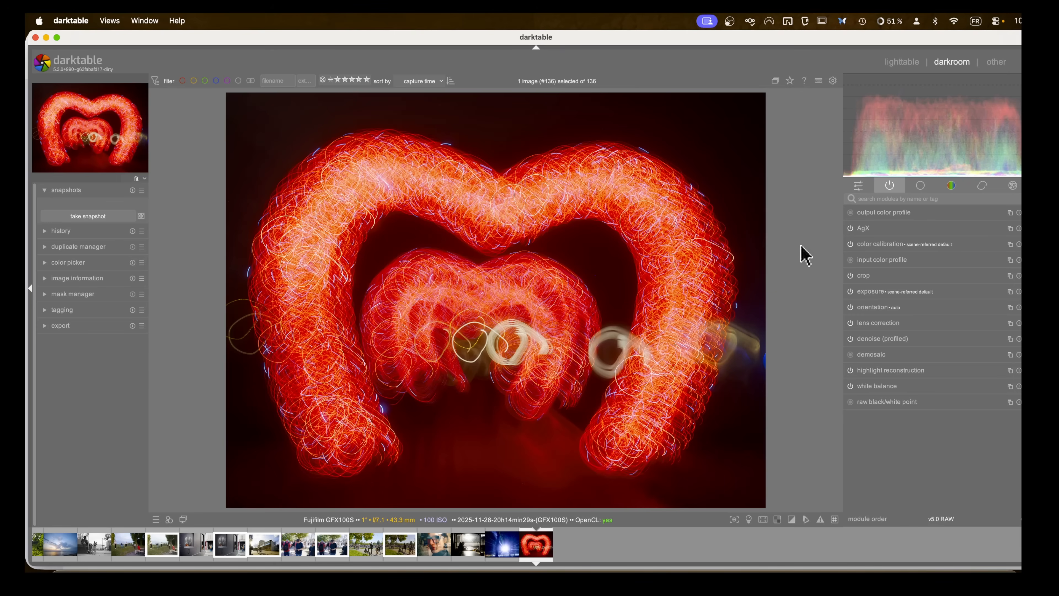
Step: Open demosaic on the red light-painting photo and compare capture sharpen on and off at full view and 200% zoom
click(871, 354)
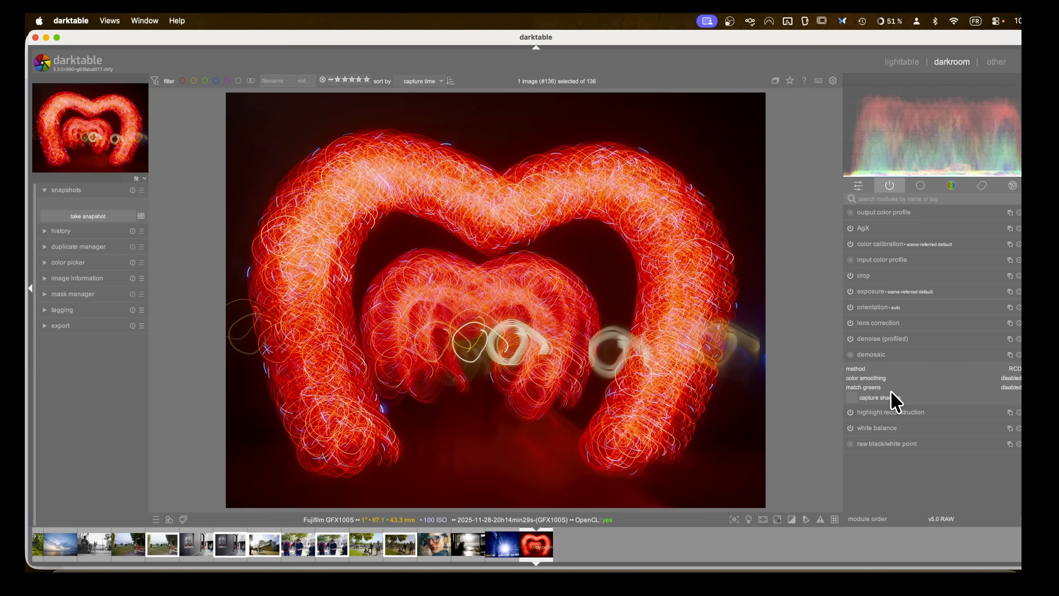
click(852, 399)
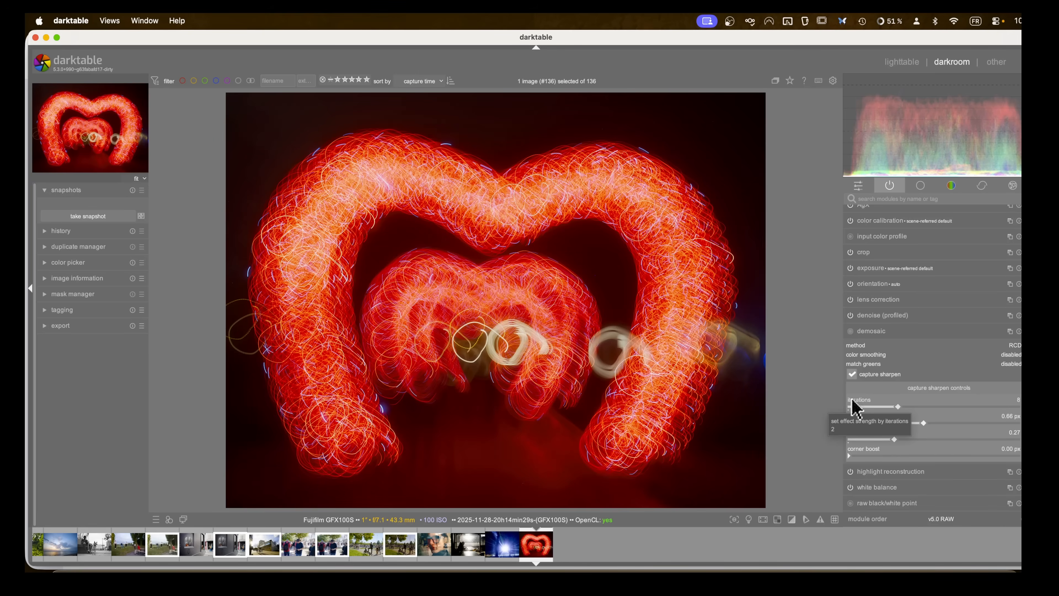
click(852, 375)
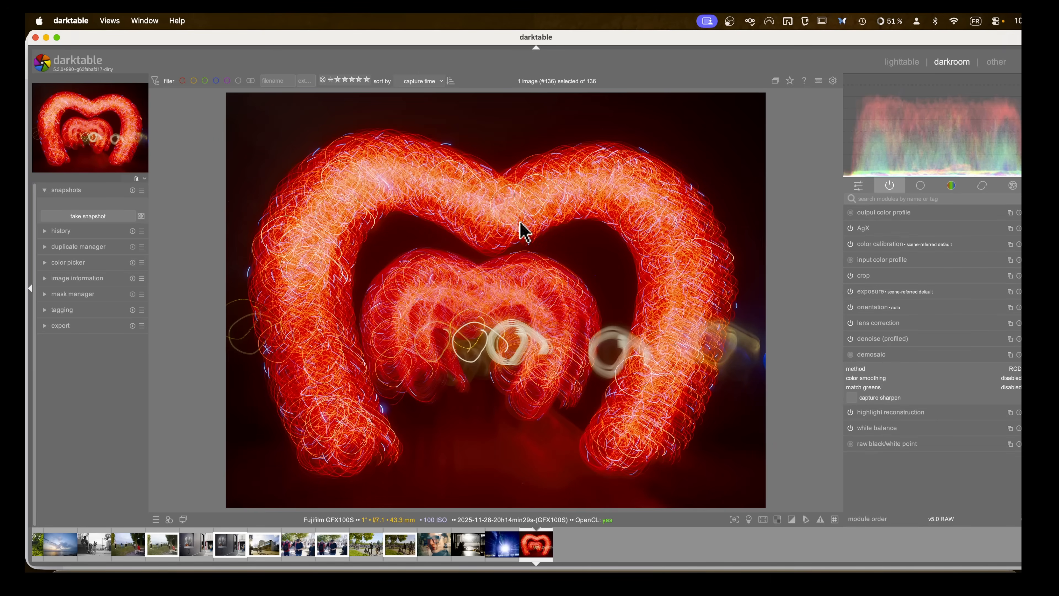
scroll(521, 228, up, 1)
scroll(521, 227, up, 5)
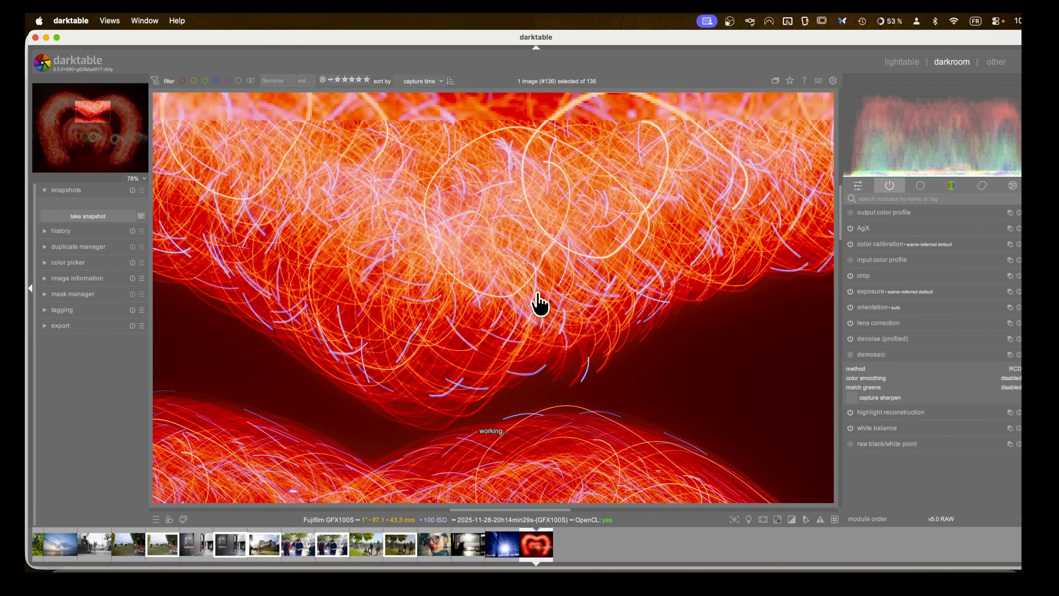
scroll(526, 291, up, 5)
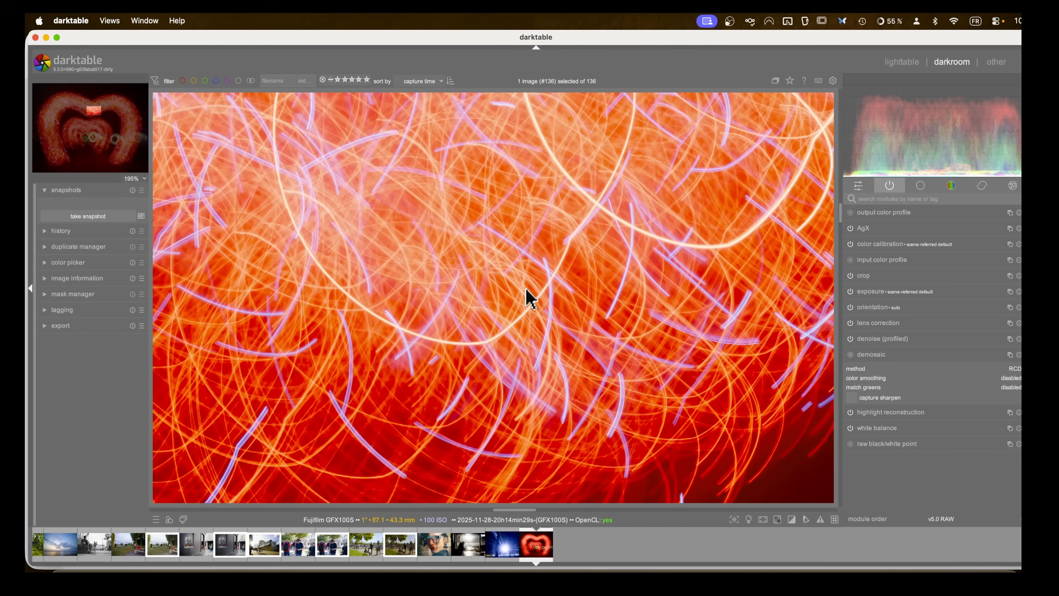
scroll(526, 290, up, 1)
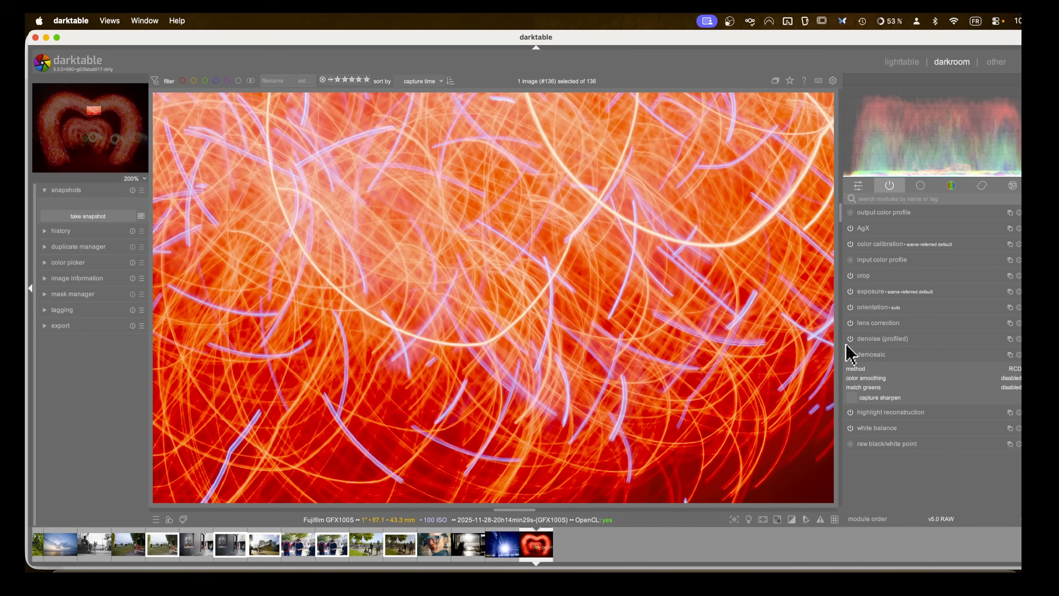
click(852, 399)
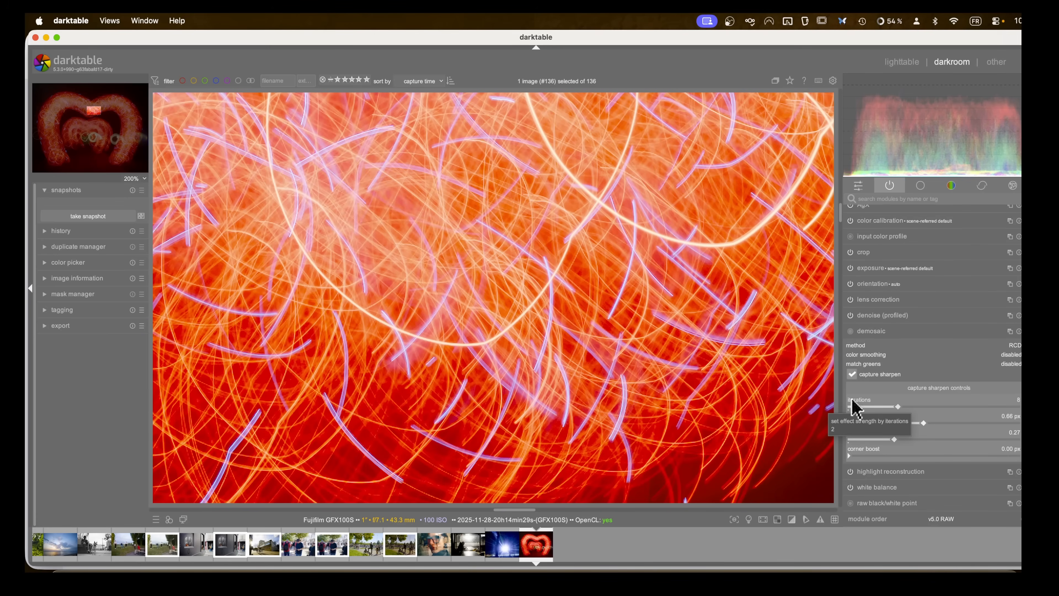
click(852, 376)
Step: Compare the light trails at 800% zoom with capture sharpen switched on and off
scroll(533, 336, up, 2)
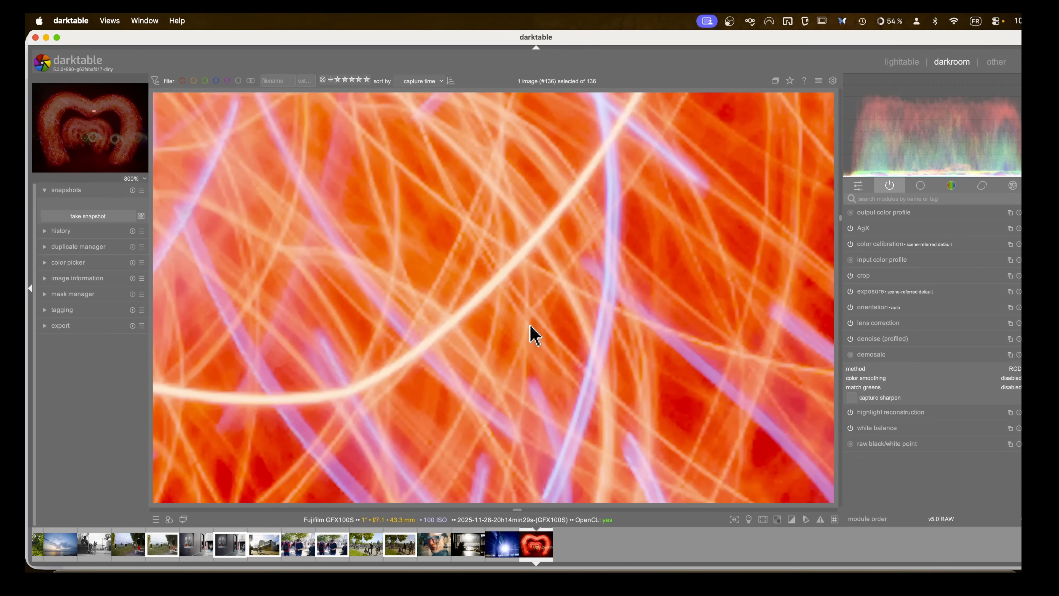
drag(489, 342, 674, 272)
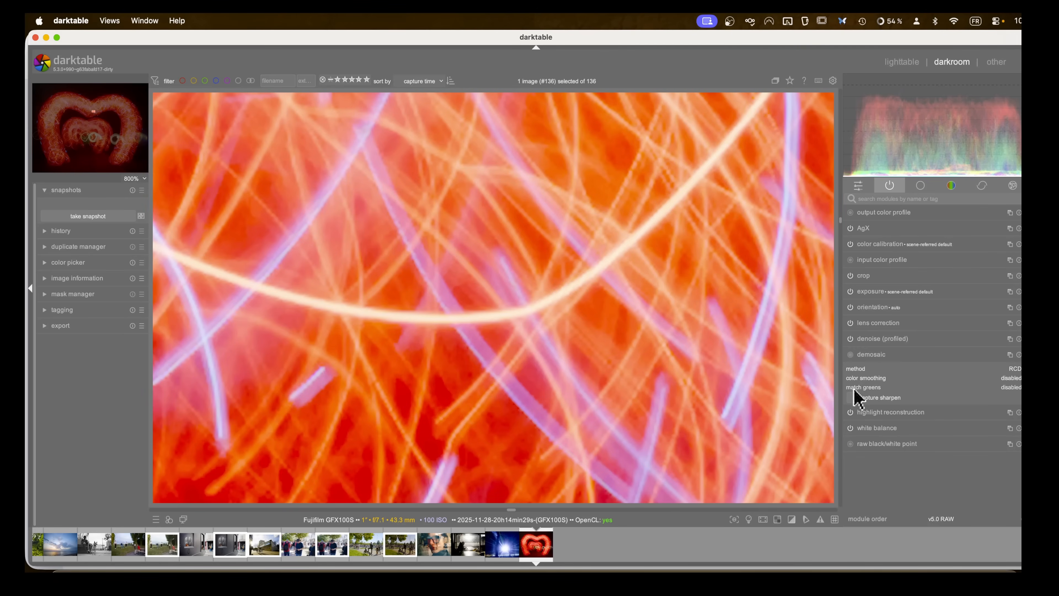
click(852, 398)
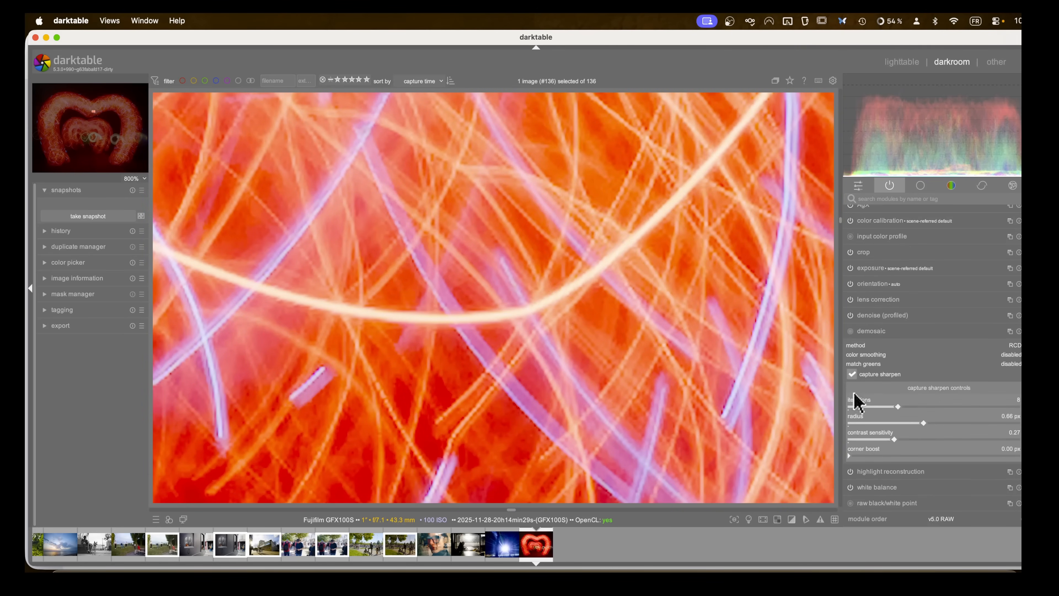
click(852, 375)
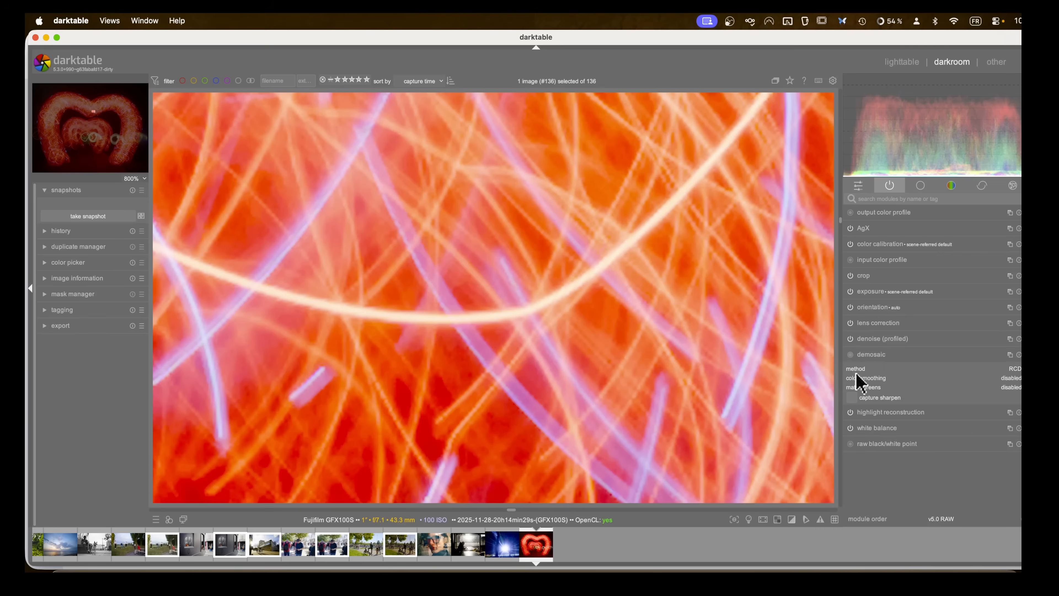
click(853, 397)
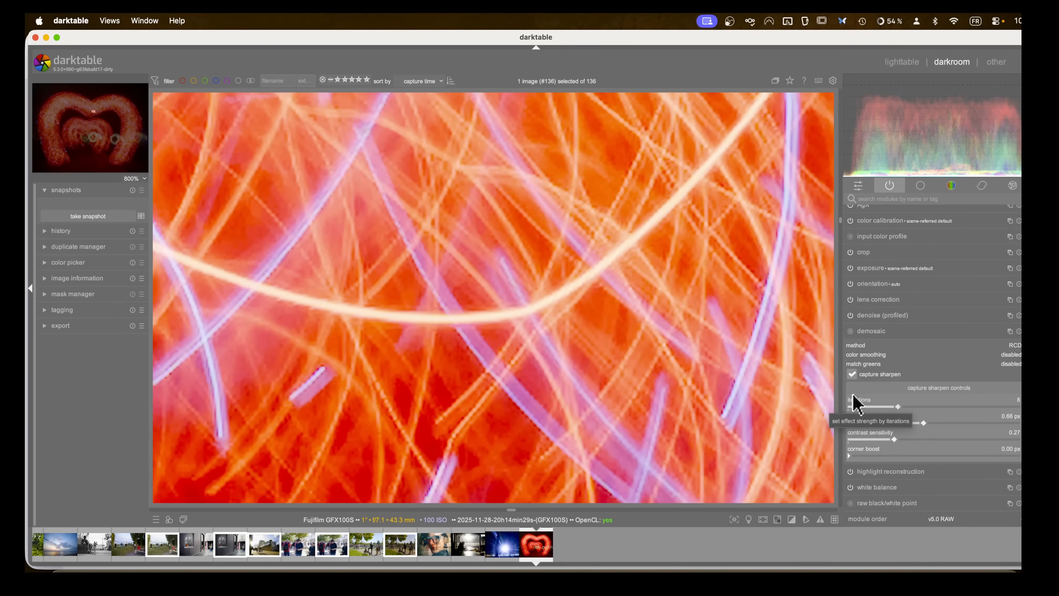
click(853, 376)
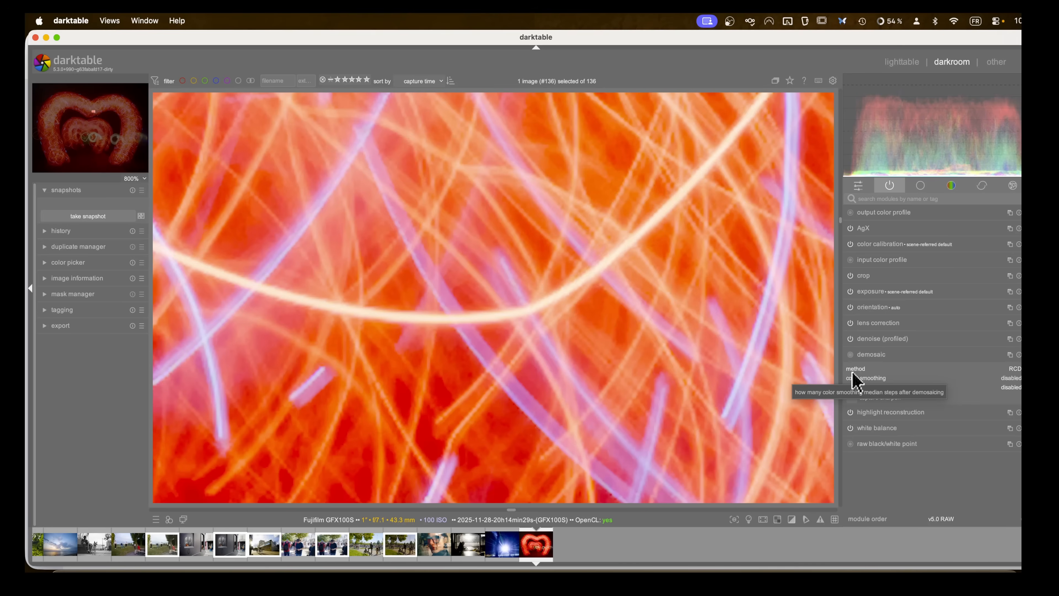
Step: Enable capture sharpen and calculate its radius from the sensor data with the whole photo in view, giving 0.46 px
click(852, 398)
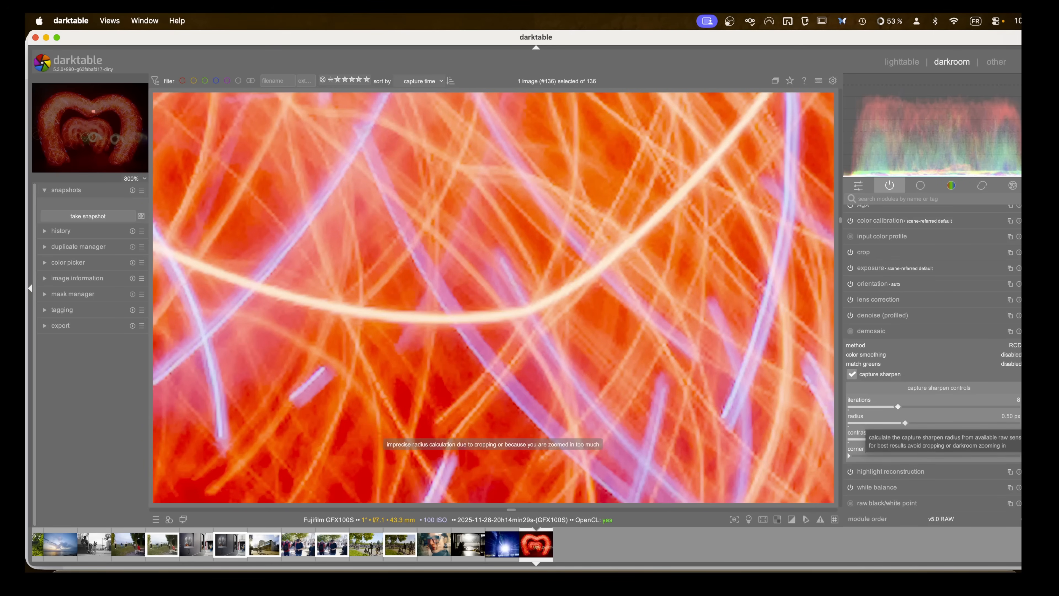
scroll(587, 413, down, 5)
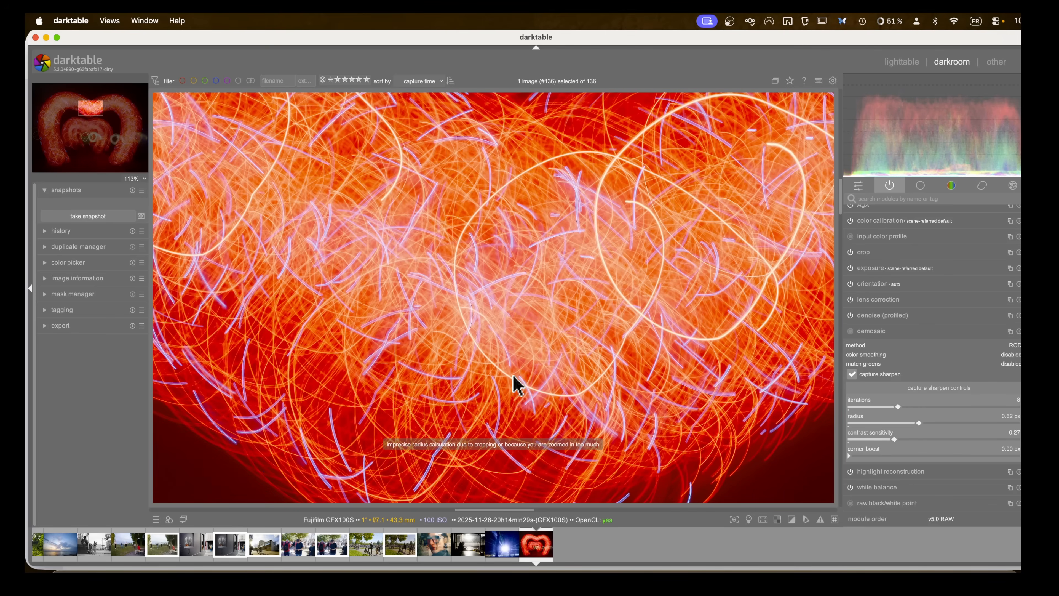
scroll(516, 378, down, 2)
scroll(535, 348, down, 1)
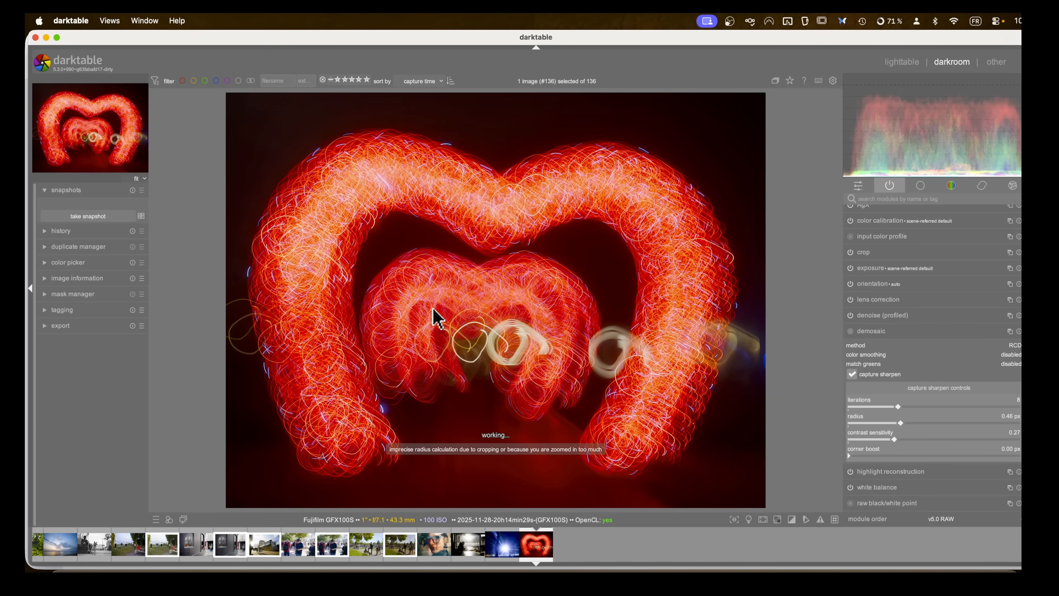
Step: Display the capture sharpen mask and examine the sharpened areas across the whole light painting
scroll(433, 314, up, 2)
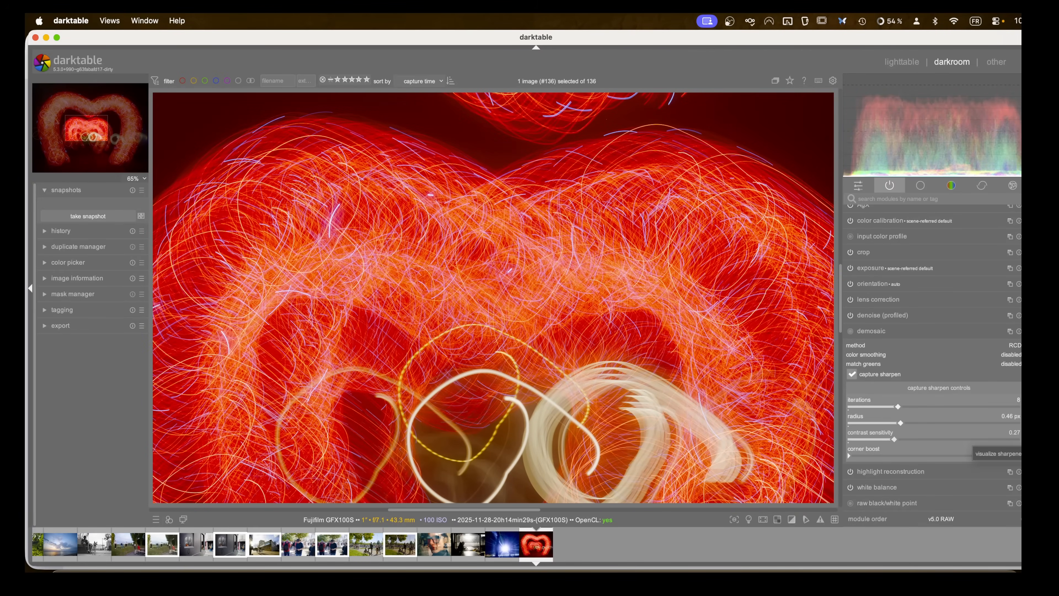
click(1017, 451)
scroll(621, 374, down, 2)
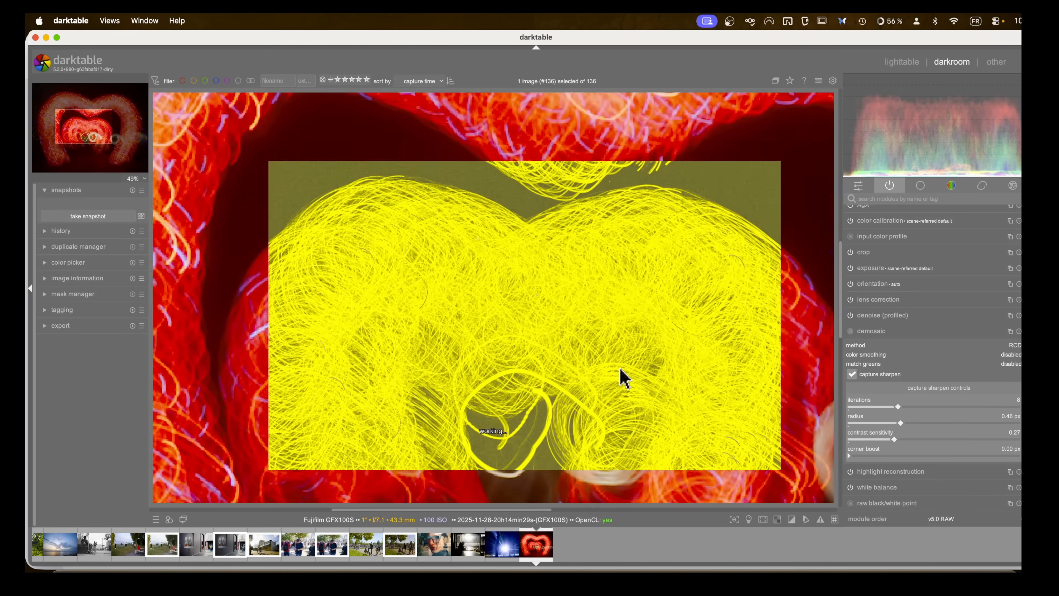
scroll(620, 374, down, 2)
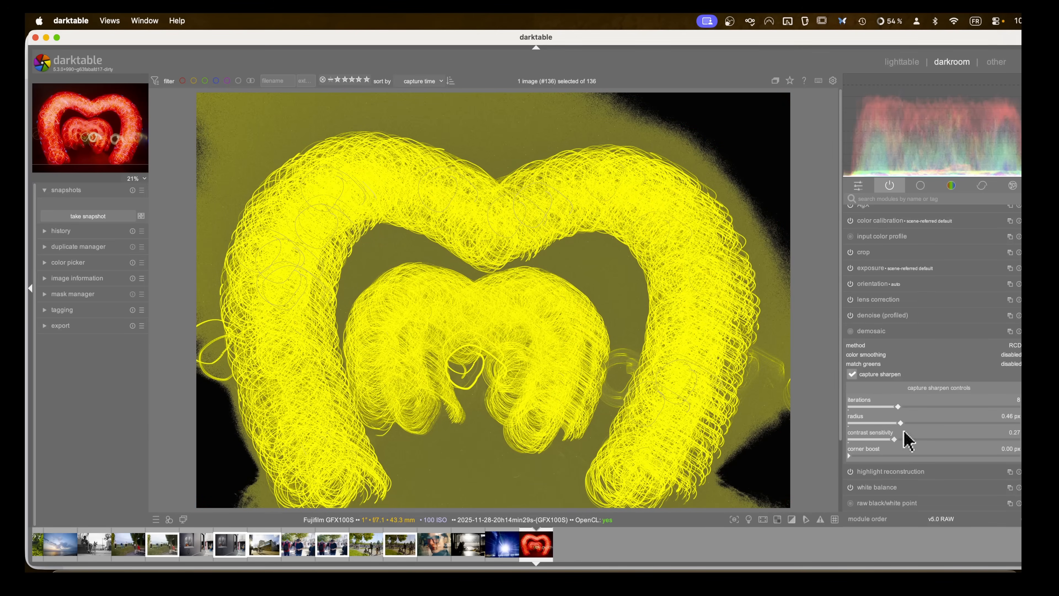
Step: Raise the capture sharpen contrast sensitivity to 0.39 while the sharpening mask is displayed
drag(895, 440, 914, 439)
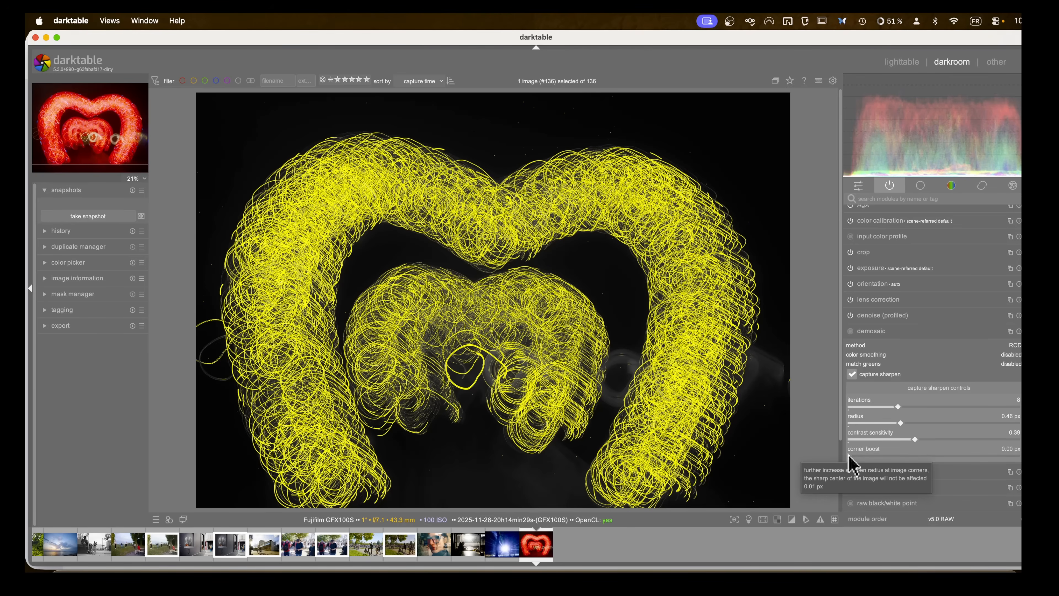
Step: Try corner boost at values such as 0.10 px and 0.97 px on the sharpening mask, and reset it to 0
drag(849, 456, 856, 456)
click(859, 440)
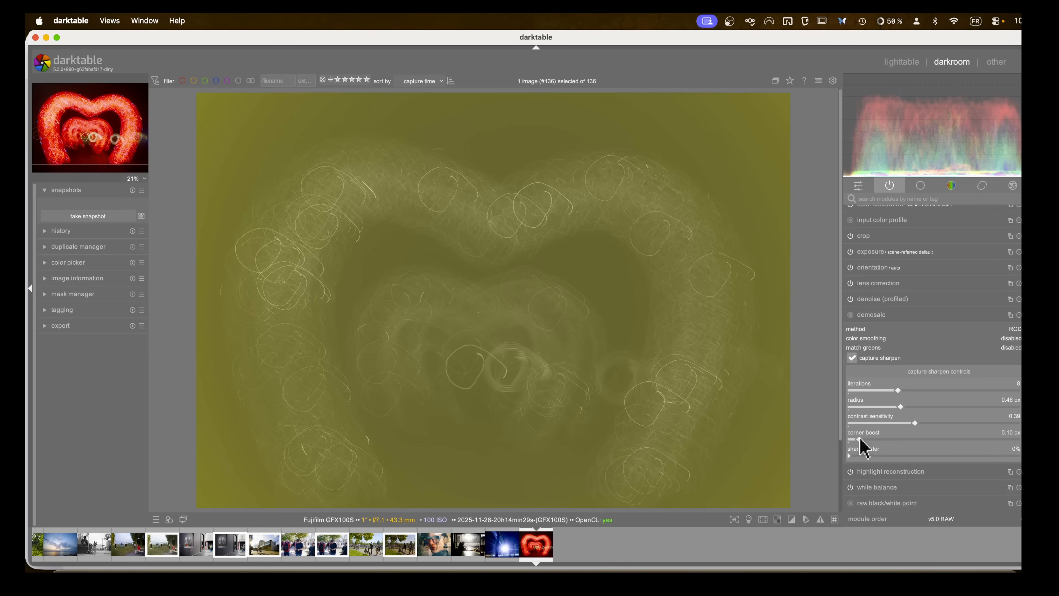
drag(859, 440, 959, 437)
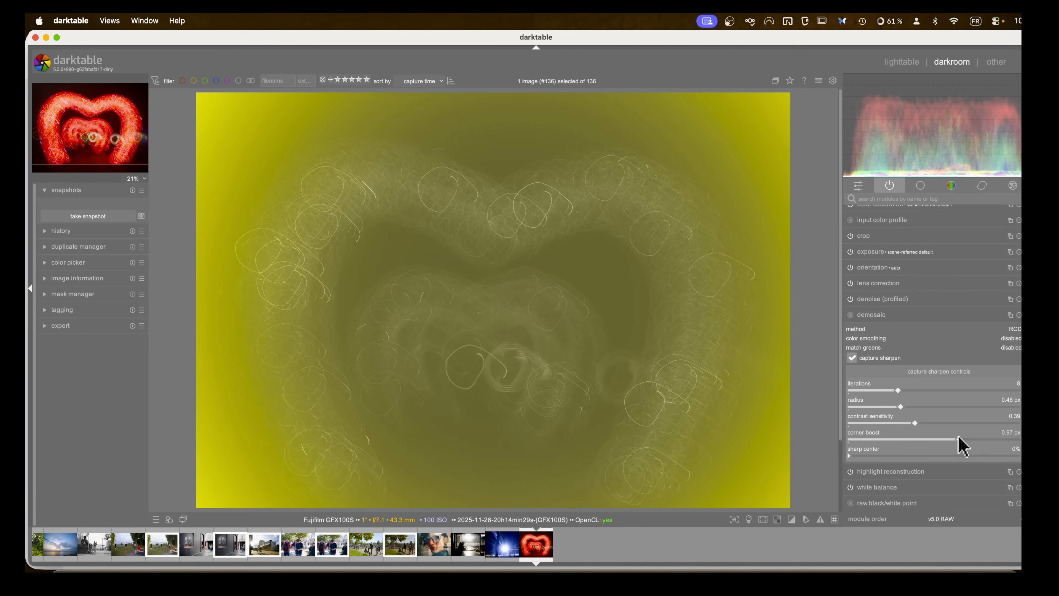
mouse_move(955, 438)
mouse_down()
mouse_move(880, 438)
mouse_move(960, 437)
mouse_up()
double_click(958, 440)
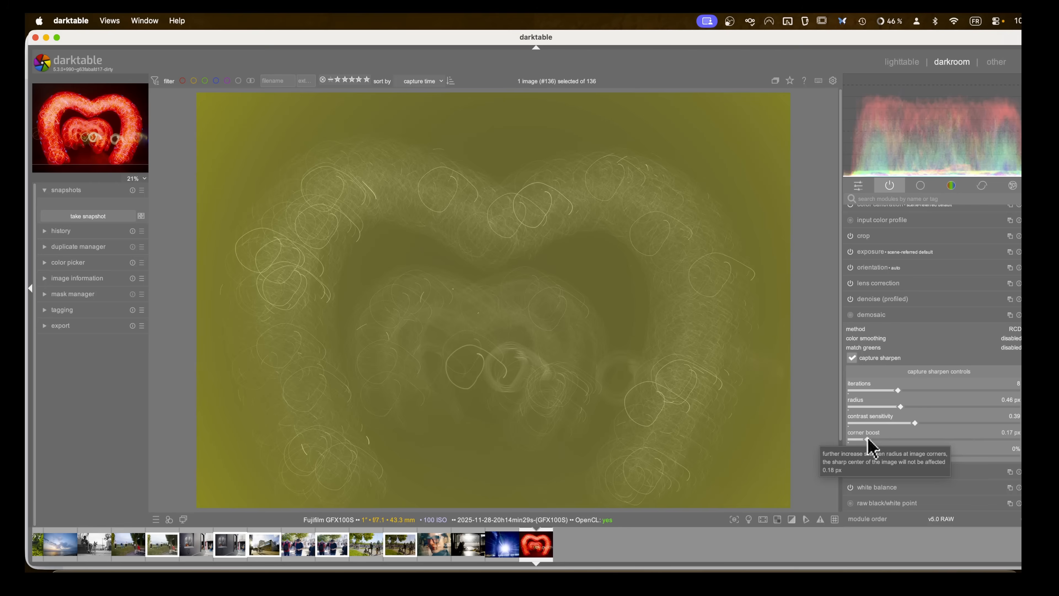
mouse_move(851, 455)
mouse_down()
mouse_move(976, 456)
mouse_move(852, 455)
mouse_move(844, 444)
mouse_up()
click(866, 439)
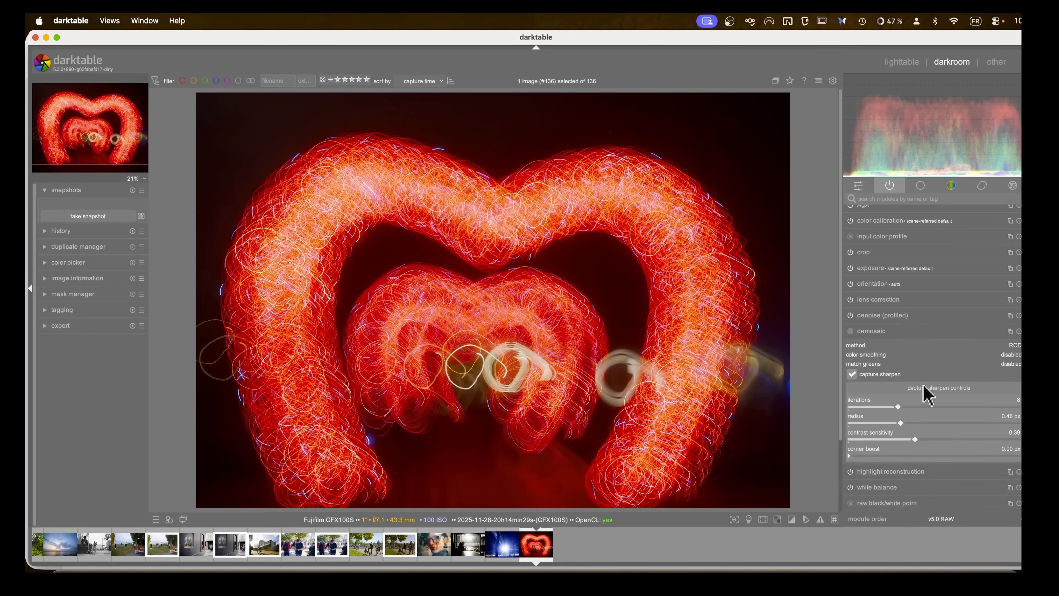
click(873, 334)
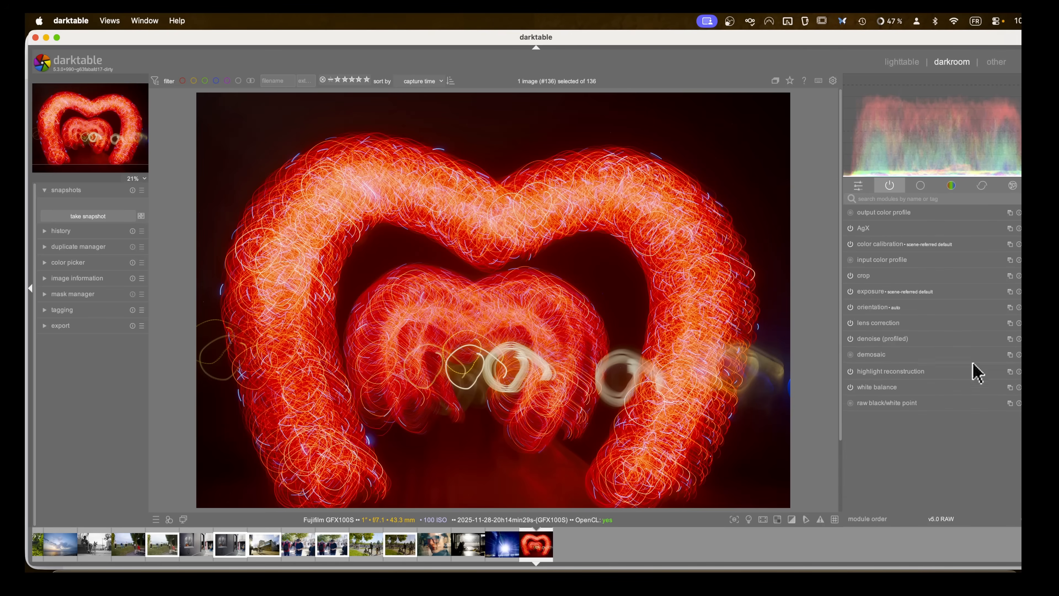
click(869, 355)
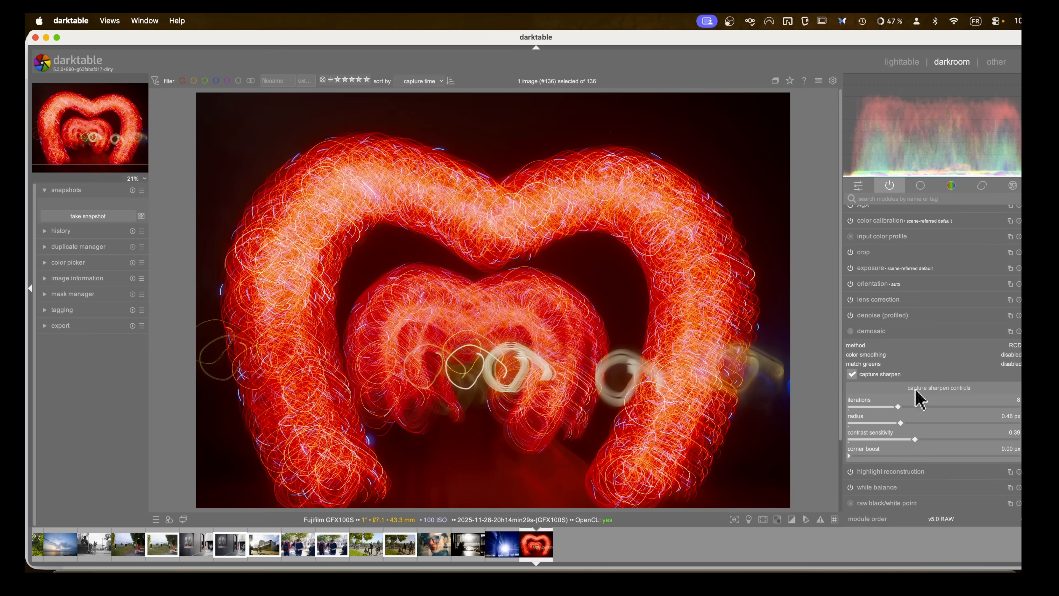
click(880, 332)
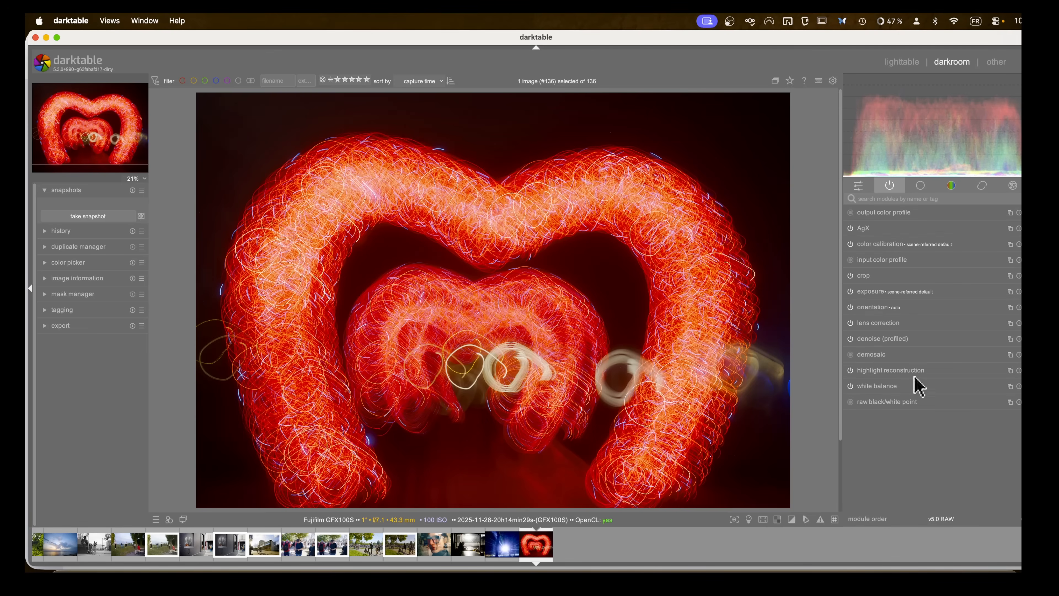
click(884, 355)
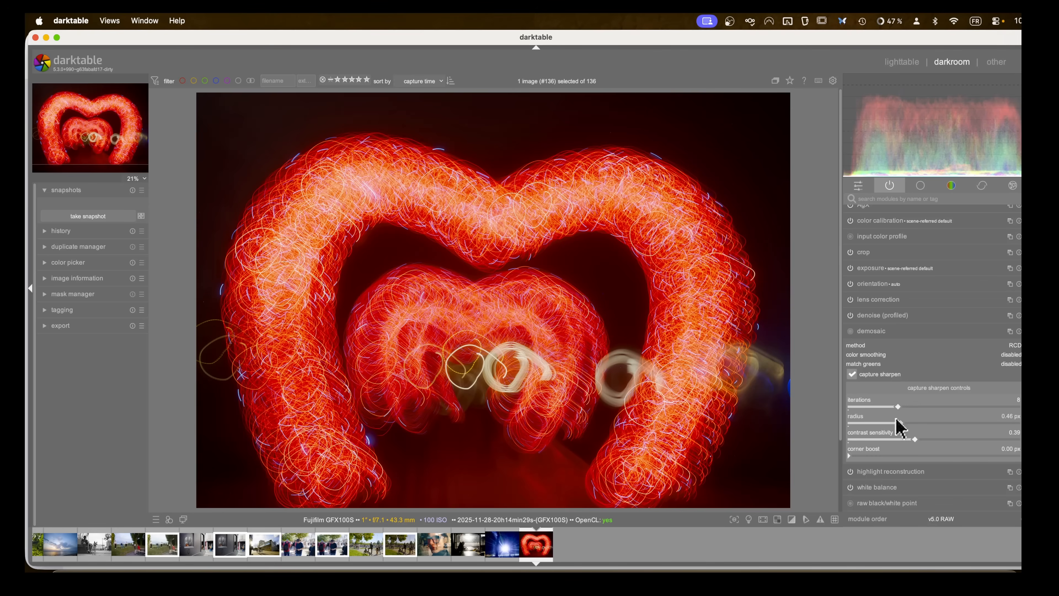
click(878, 332)
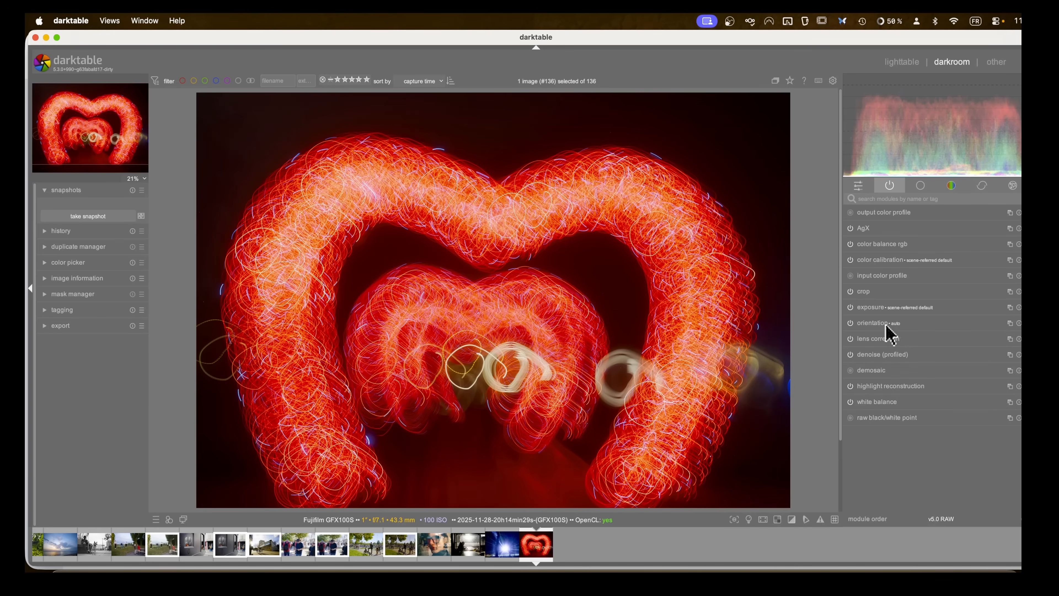
Step: Create a new instance of the exposure module and name it "heart"
click(870, 310)
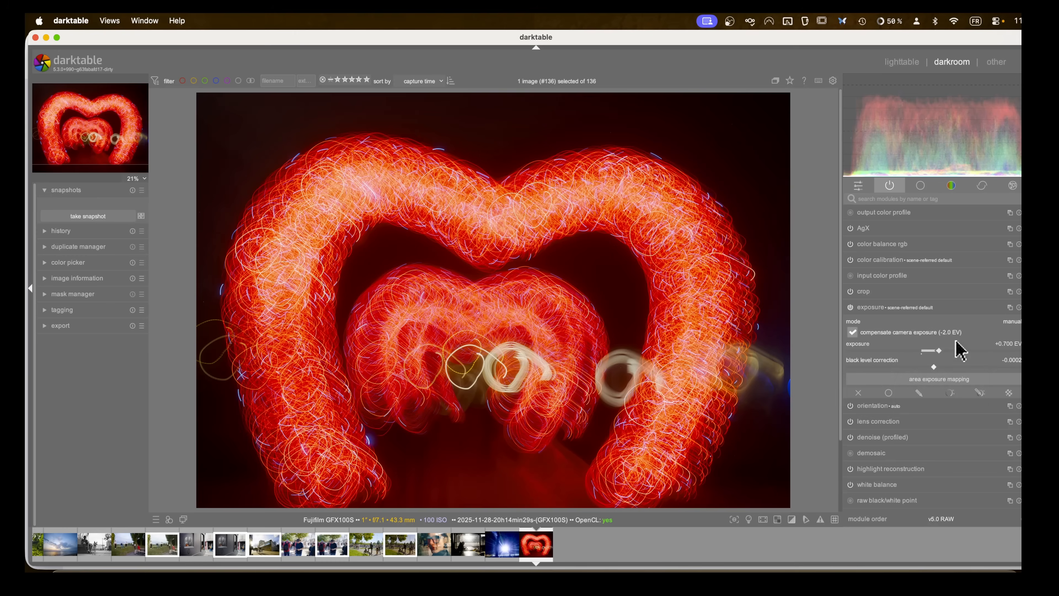
click(1010, 307)
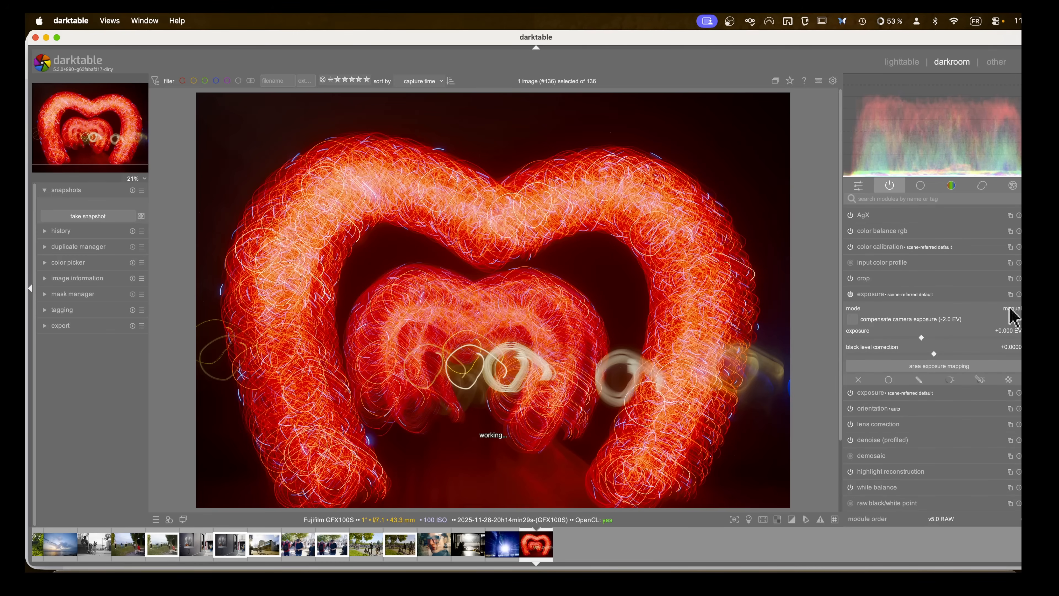
ctrl+click(927, 293)
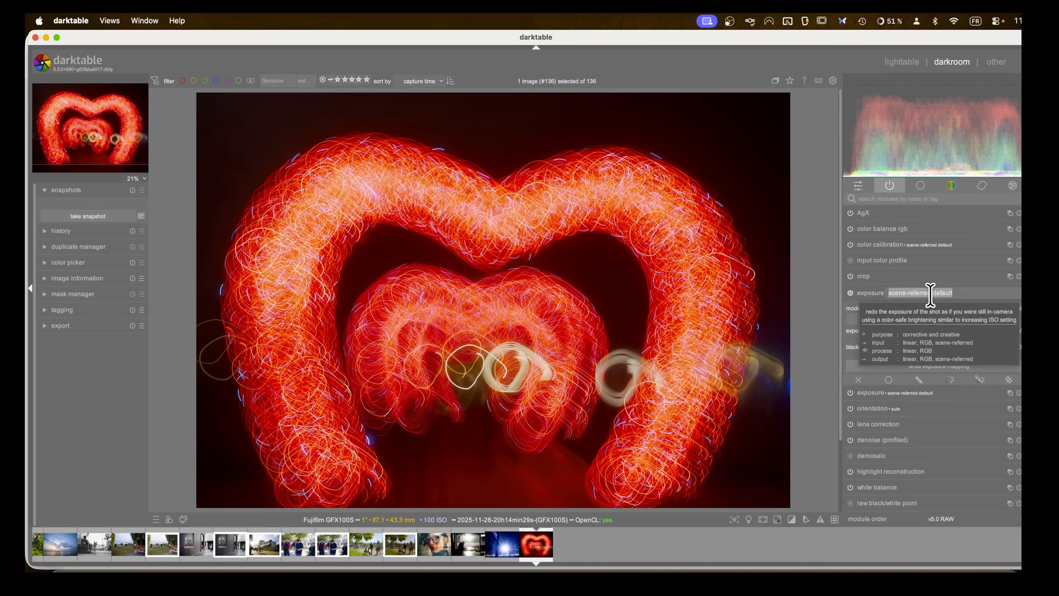
text(heart)
key(Return)
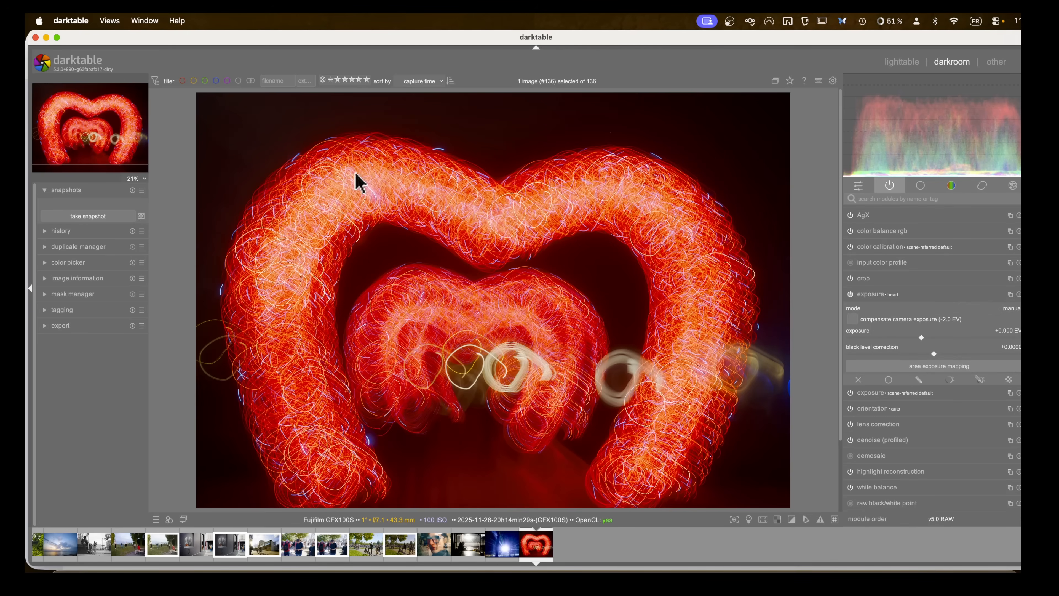
Step: Draw a closed path mask around the large outer heart-shaped light trail, leaving out the smaller shape inside it
click(918, 379)
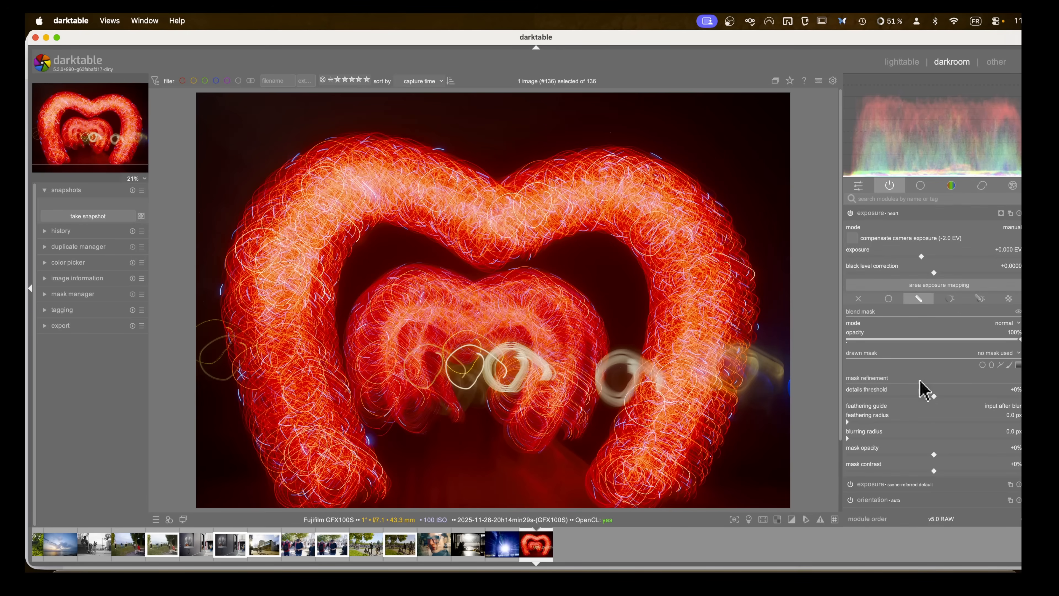
click(1000, 366)
click(718, 506)
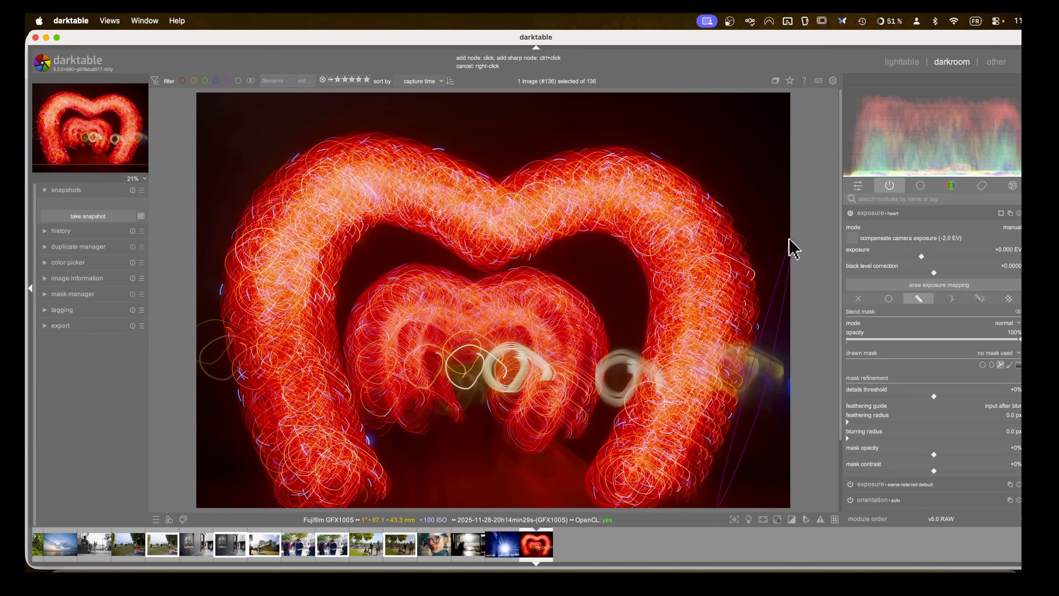
click(523, 143)
click(481, 167)
click(311, 126)
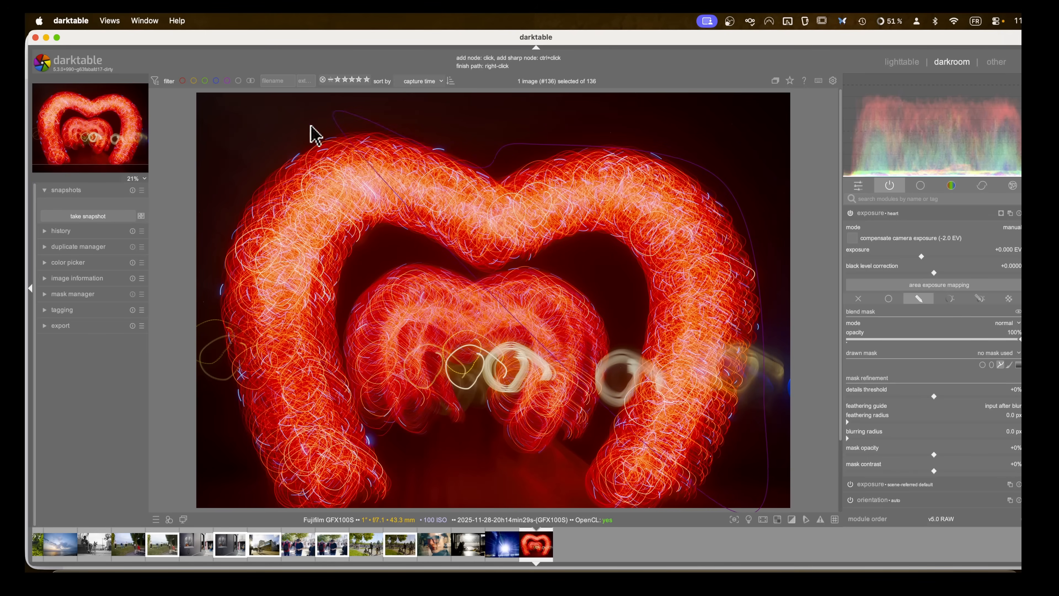
click(204, 246)
click(224, 501)
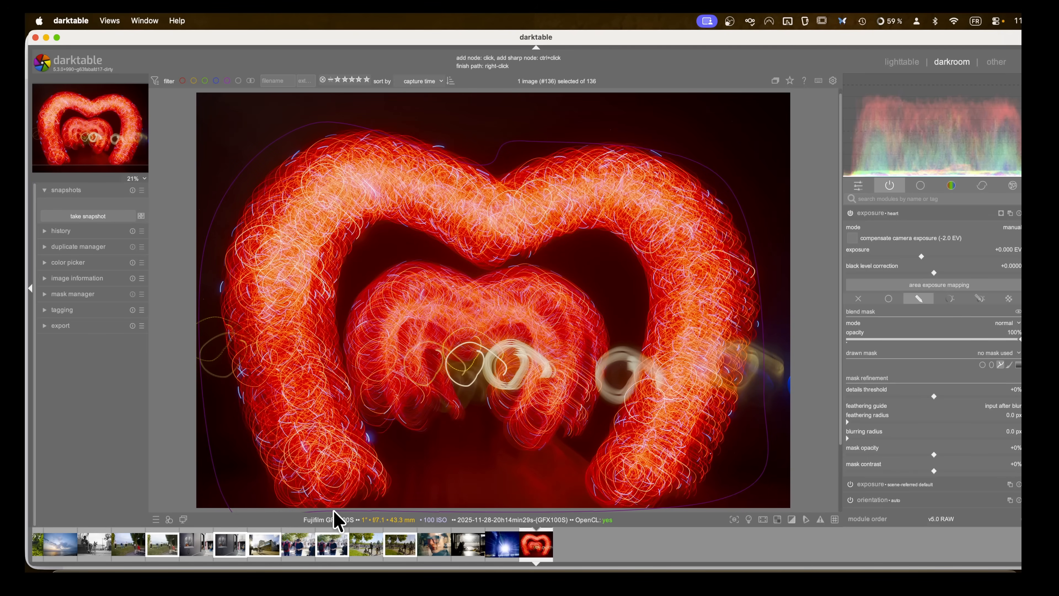
click(413, 487)
click(378, 427)
click(348, 336)
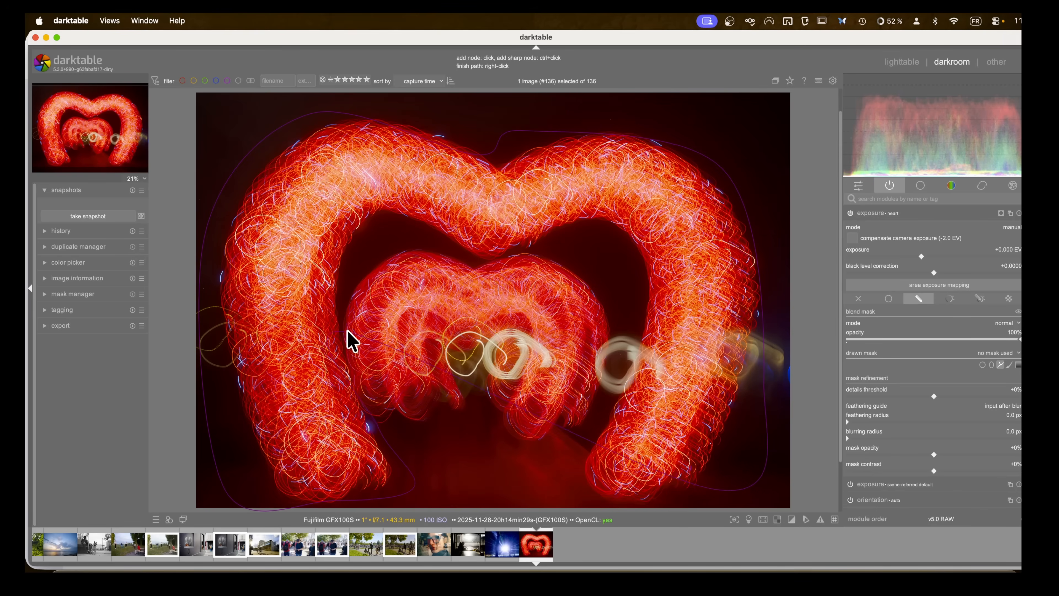
click(371, 245)
click(412, 233)
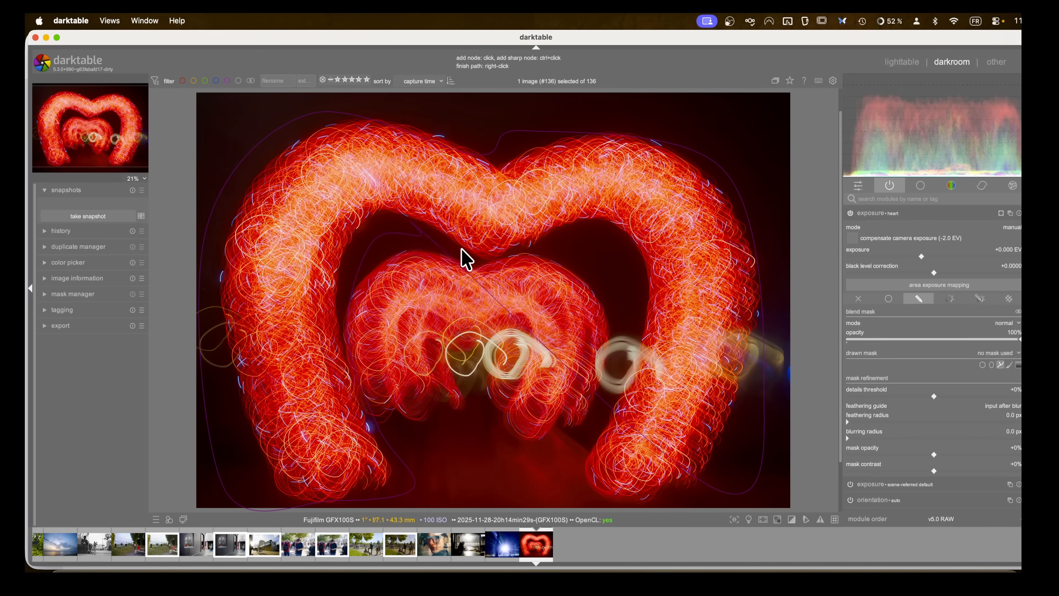
click(480, 264)
click(558, 245)
click(624, 241)
click(640, 335)
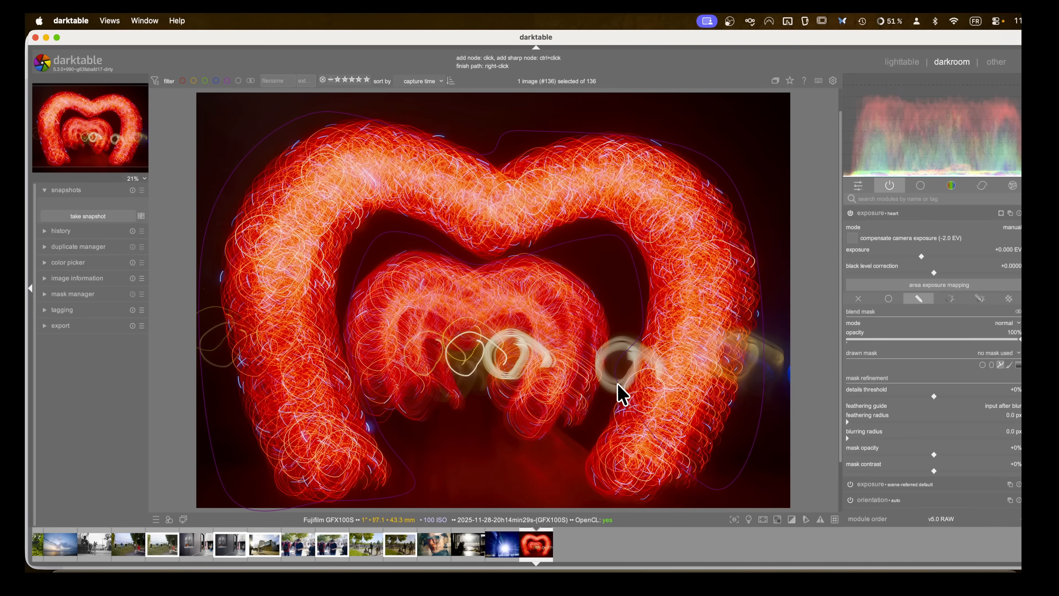
click(587, 503)
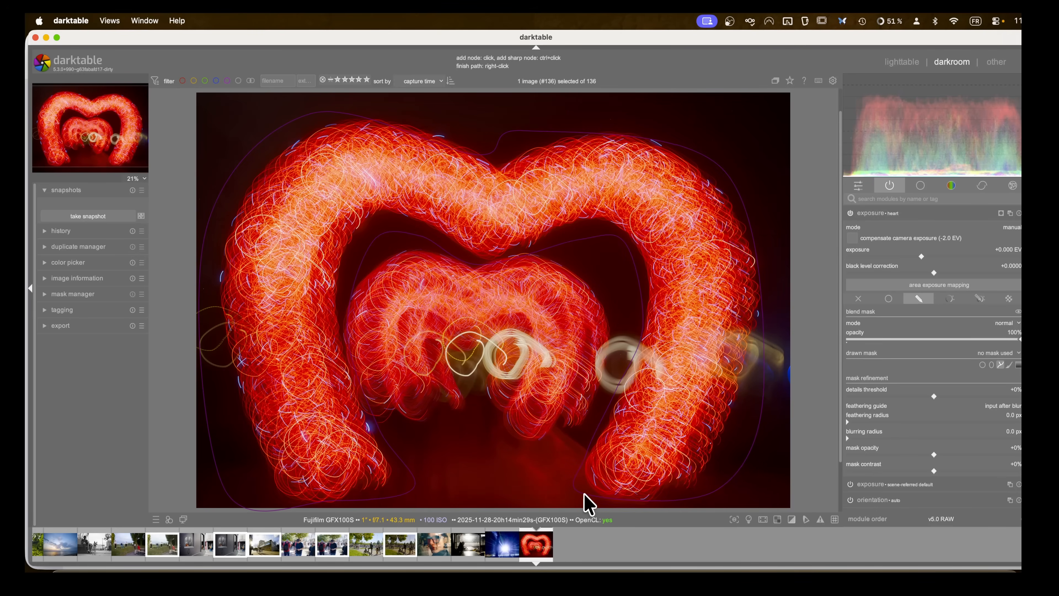
right_click(665, 507)
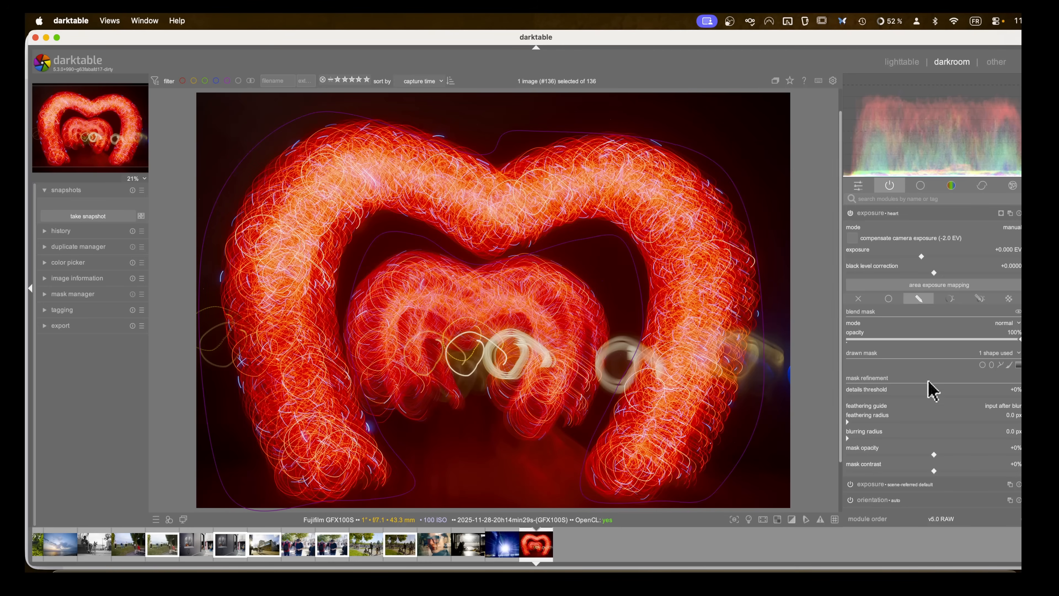
Step: Combine the drawn path with a parametric hue (hz) mask sampled from a small area of the heart's right arm, and display the mask
click(980, 299)
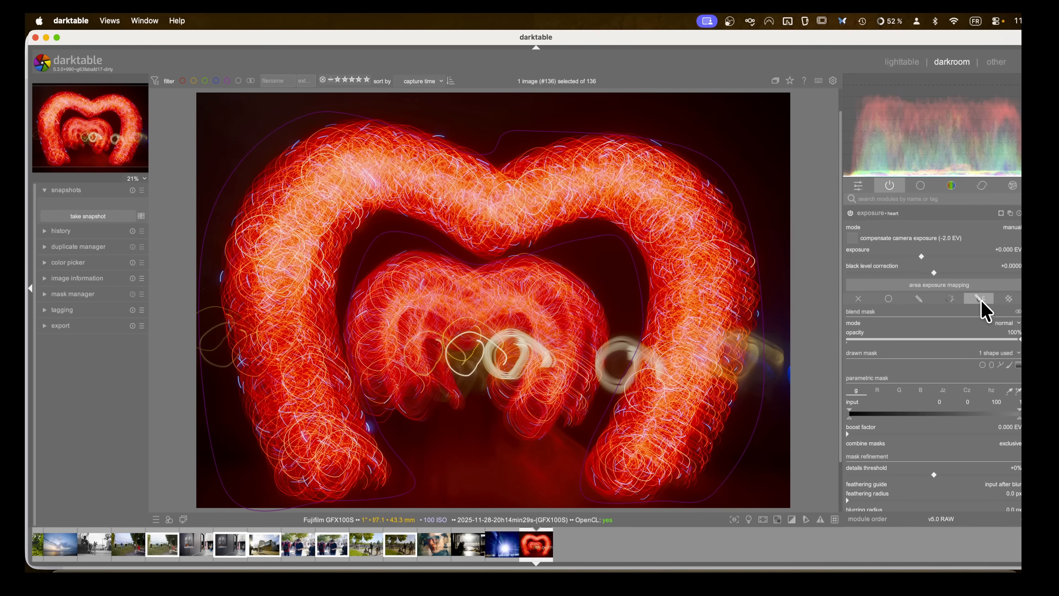
click(991, 389)
click(1011, 391)
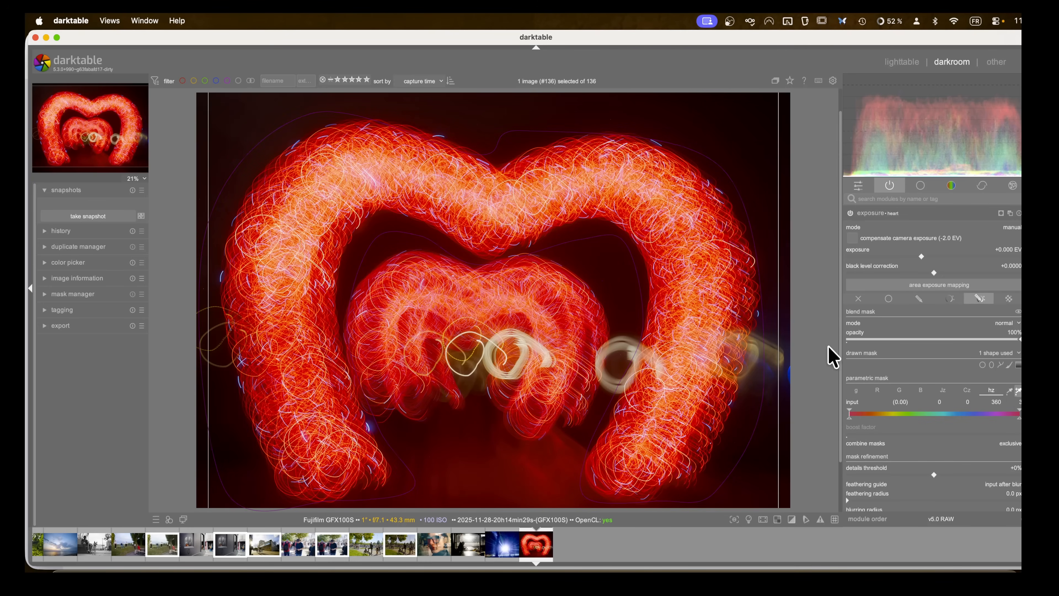
drag(690, 263, 707, 286)
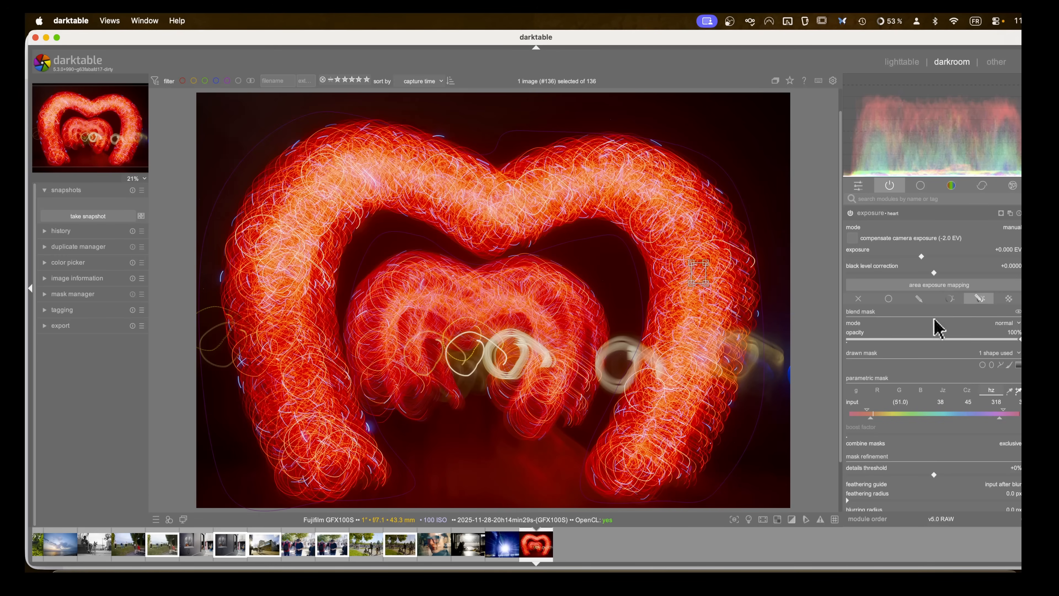
click(1000, 213)
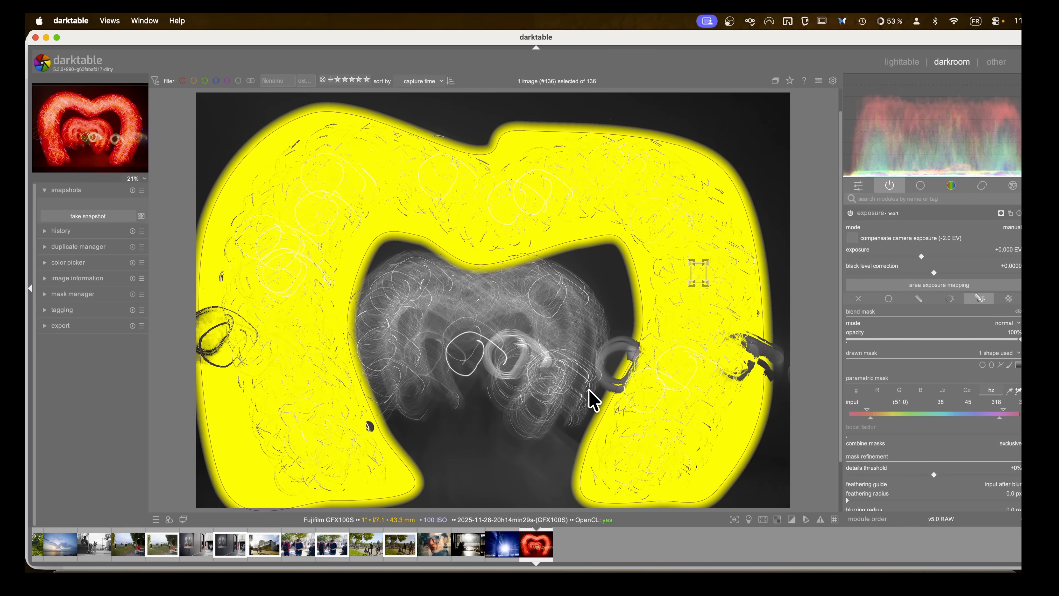
Step: Examine the hue (hz) and chroma (Cz) channel data of the parametric mask over the photo
click(966, 390)
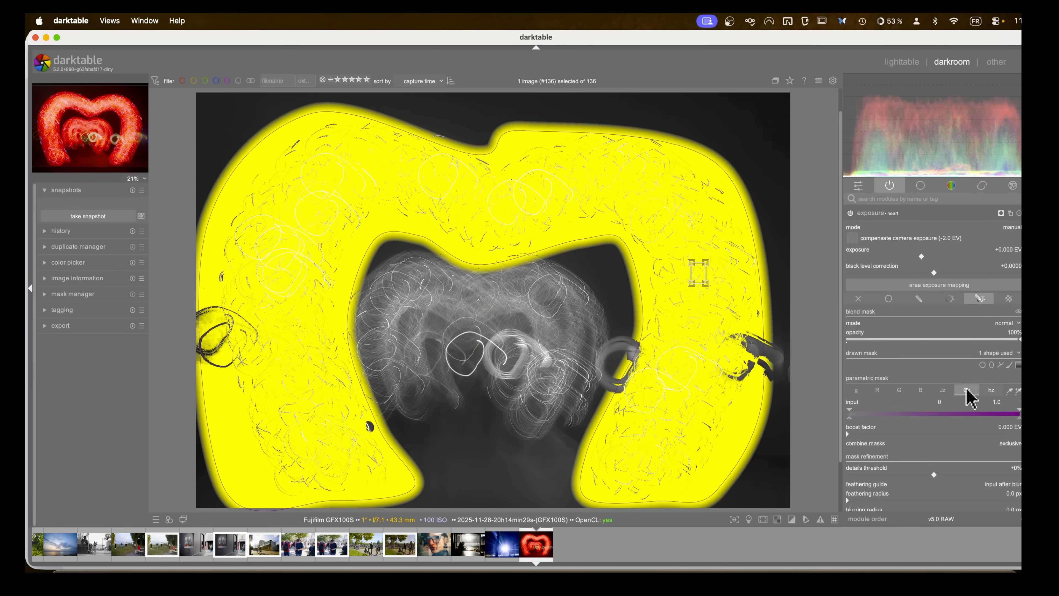
click(987, 388)
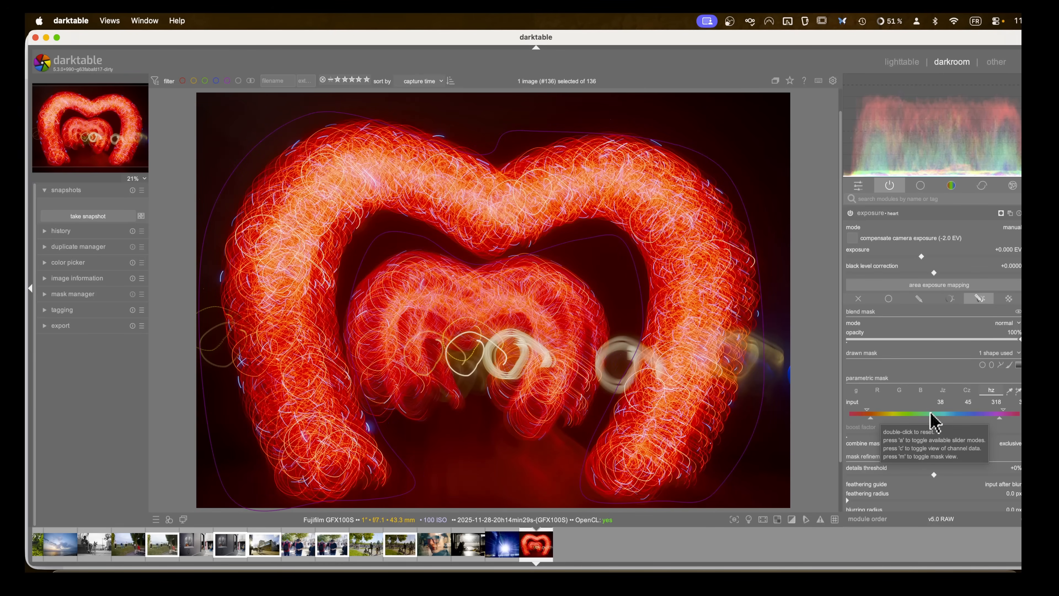
key(m)
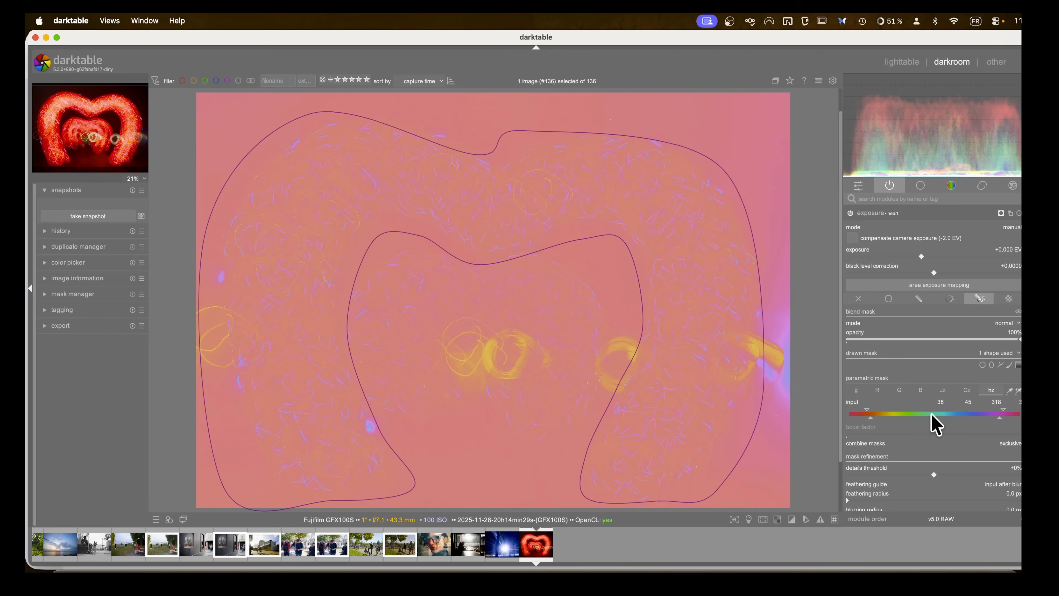
key(m)
click(965, 392)
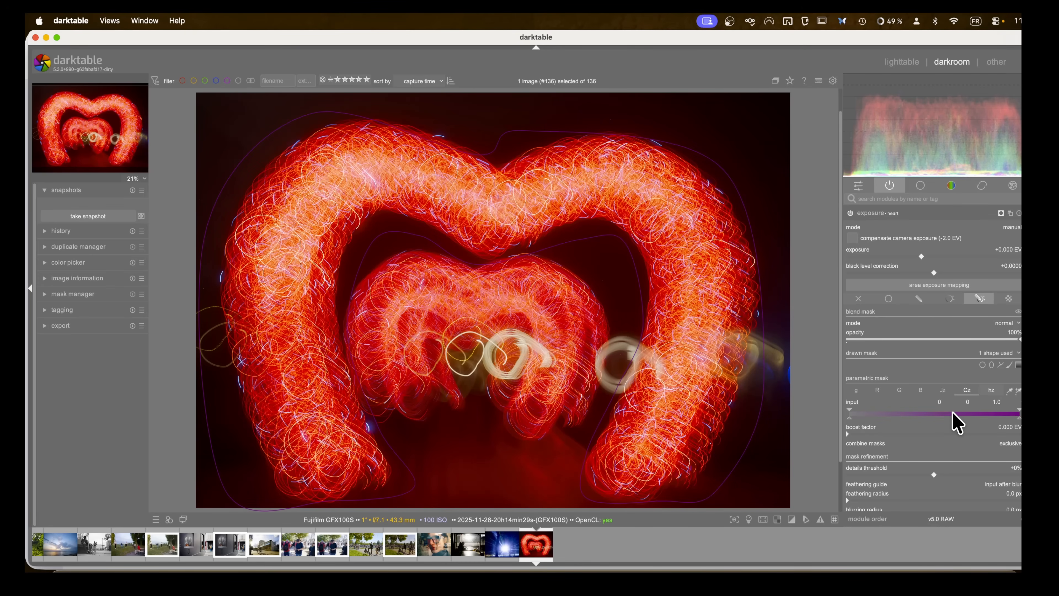
key(c)
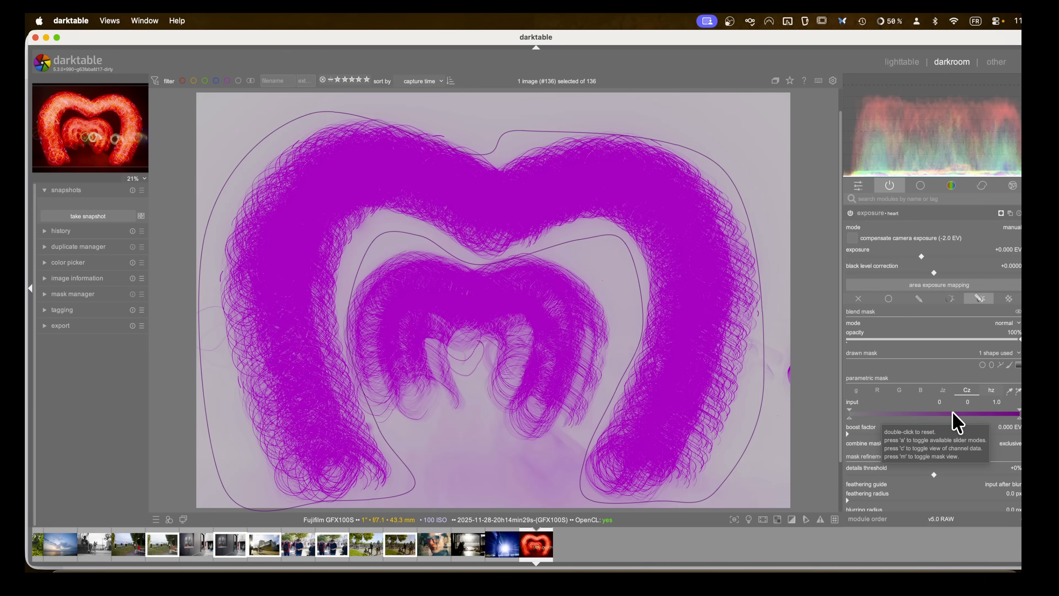
key(c)
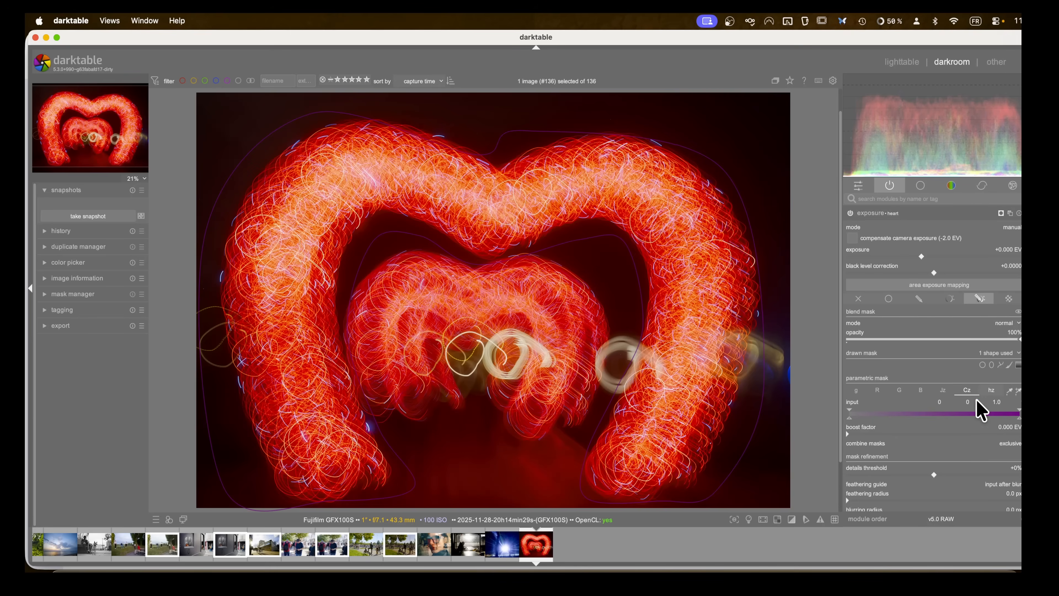
Step: Reset the hz input range of the parametric mask and select the Cz channel instead
click(990, 392)
click(975, 411)
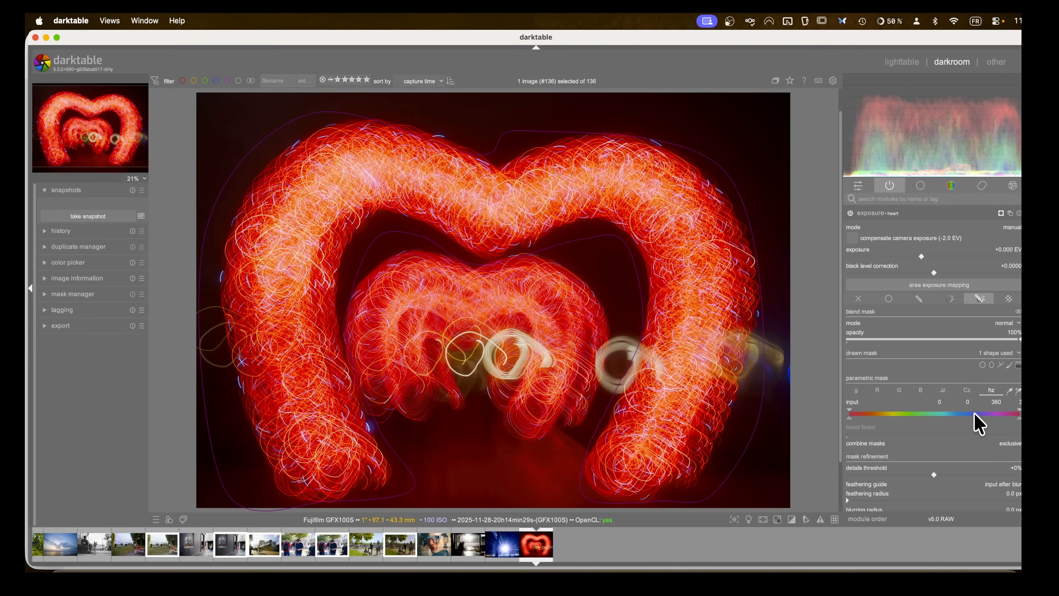
click(967, 390)
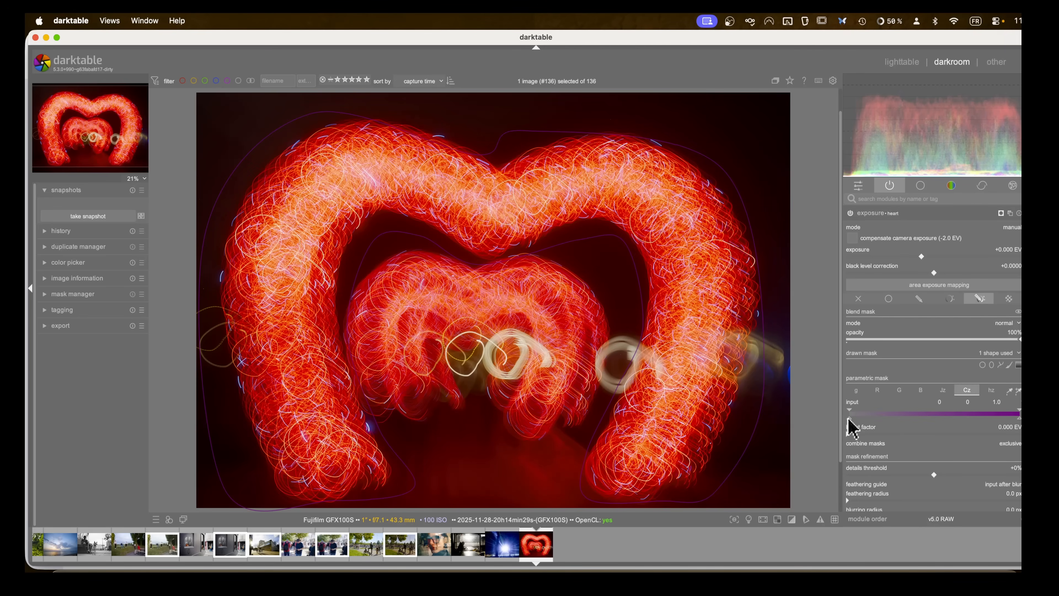
Step: Raise the lower limits of the Cz input range to 0.88 and 0.94, and adjust the drawn path between the two hearts
key(m)
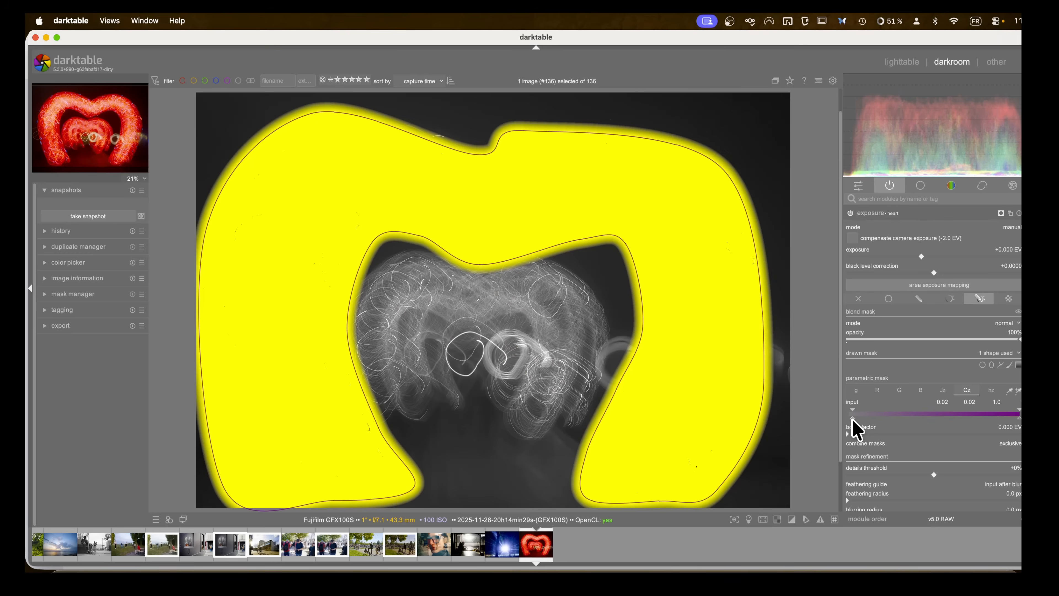
drag(850, 418, 1001, 415)
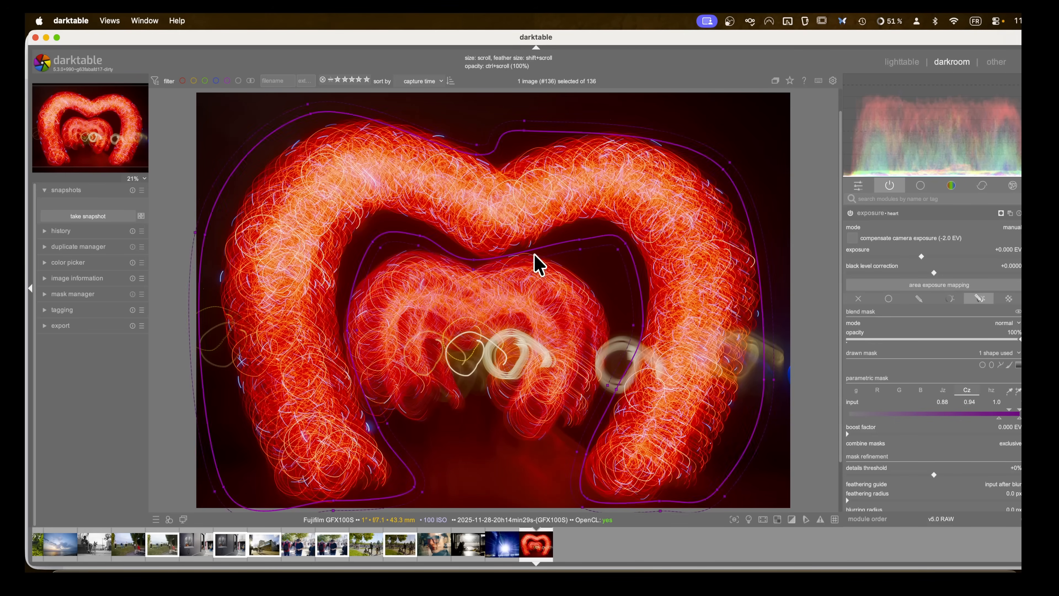
drag(577, 240, 569, 234)
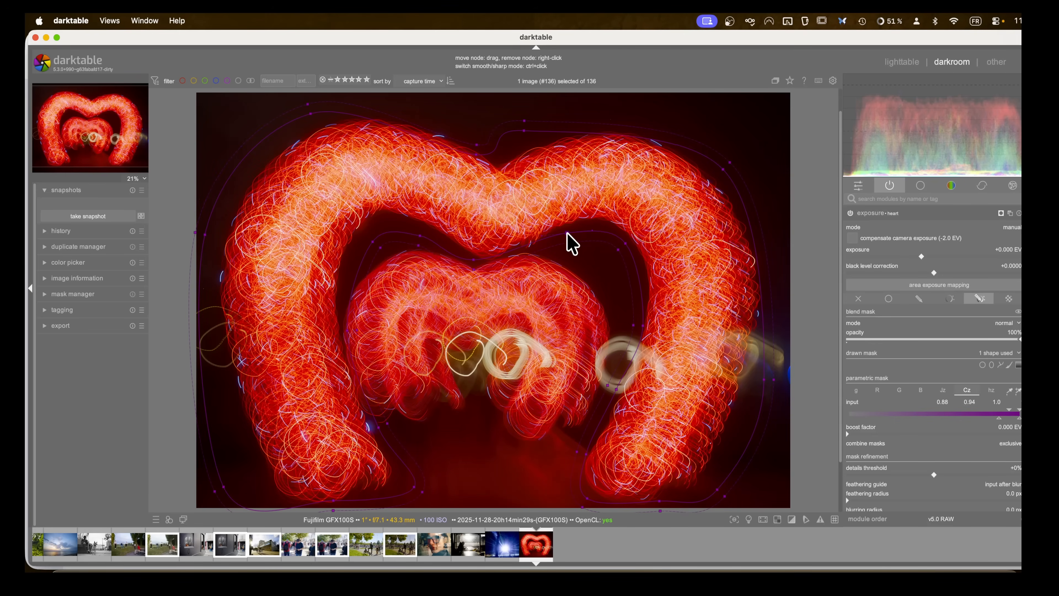
click(474, 265)
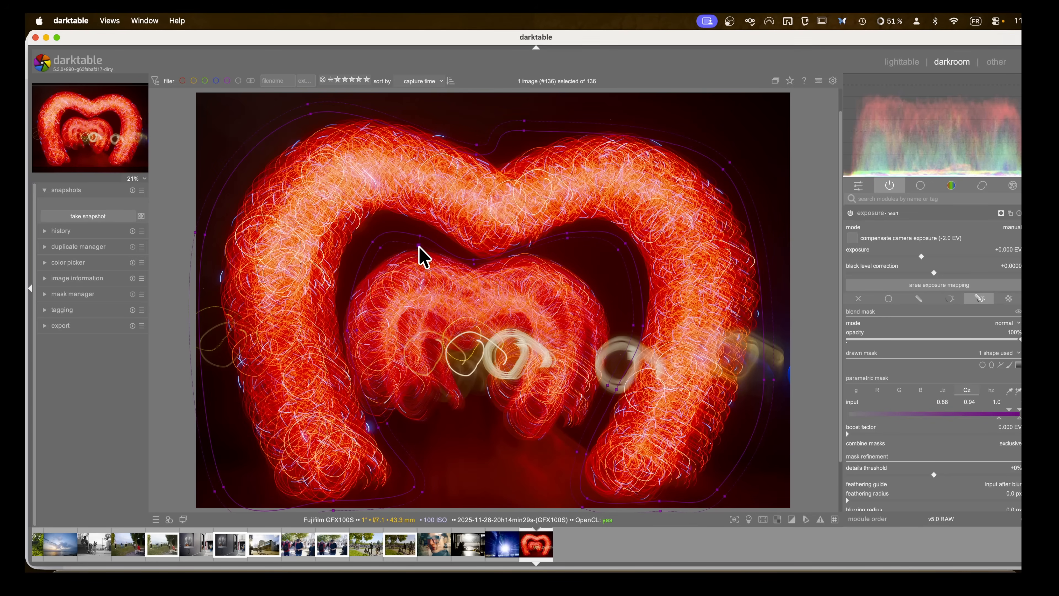
Step: Check the combined mask overlay on the outer heart, hide it, and collapse the heart exposure instance
key(m)
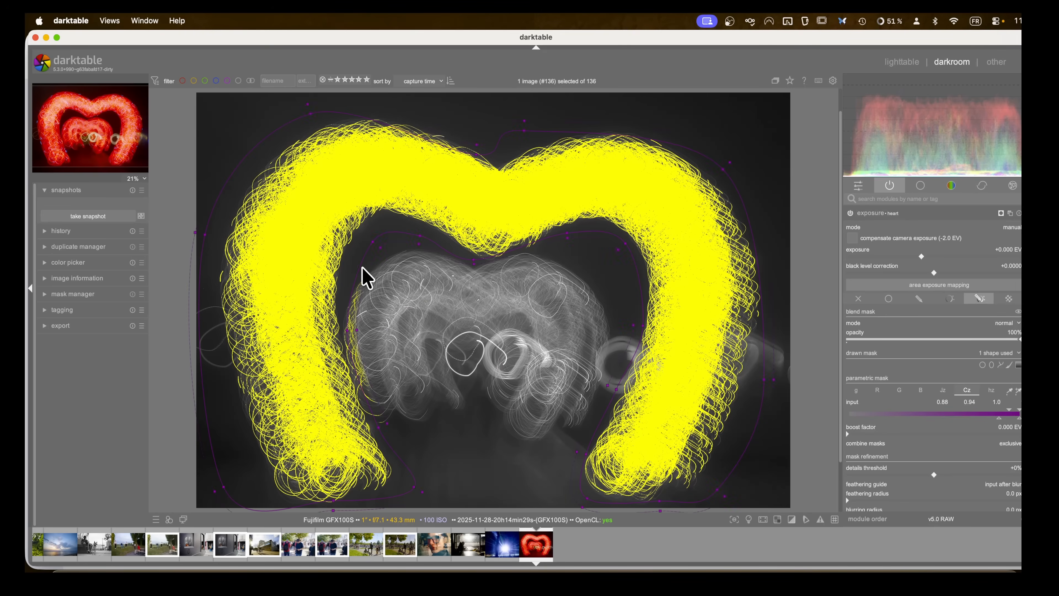
key(m)
scroll(906, 320, up, 3)
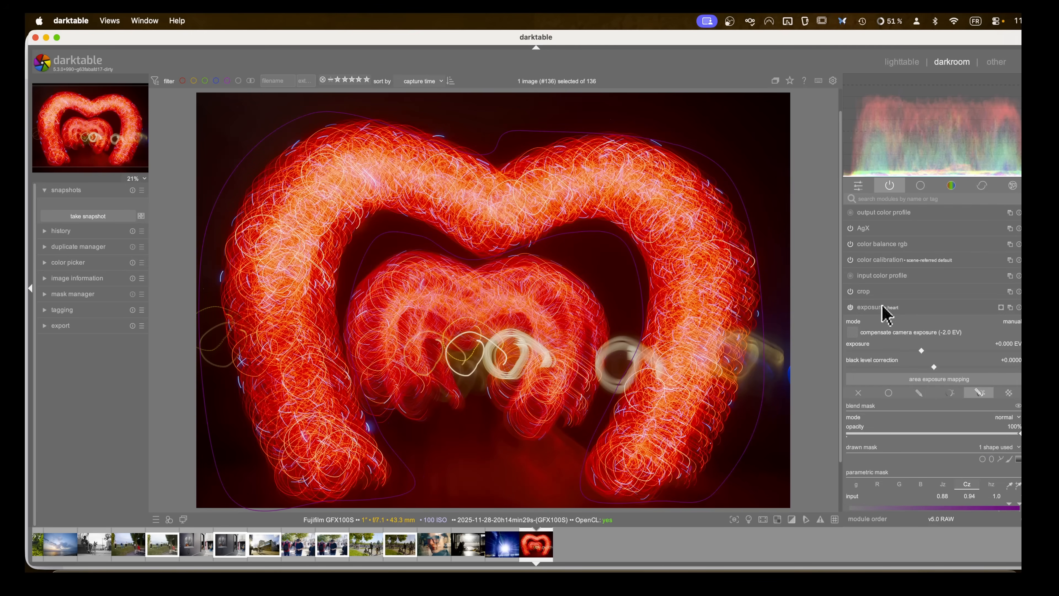
click(879, 309)
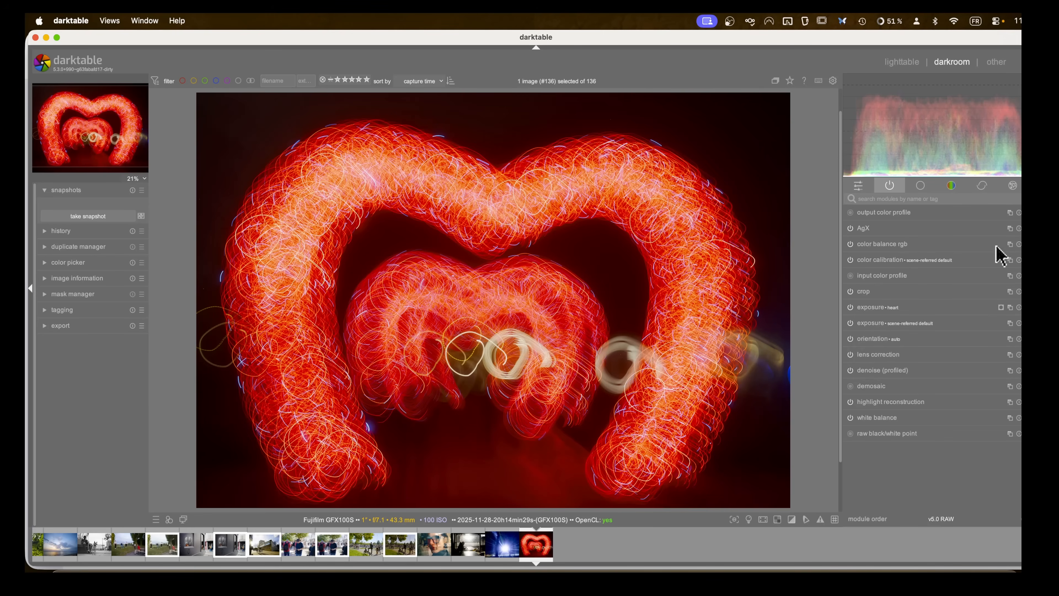
Step: Create a new instance of the color balance rgb module and name it heart
right_click(1010, 245)
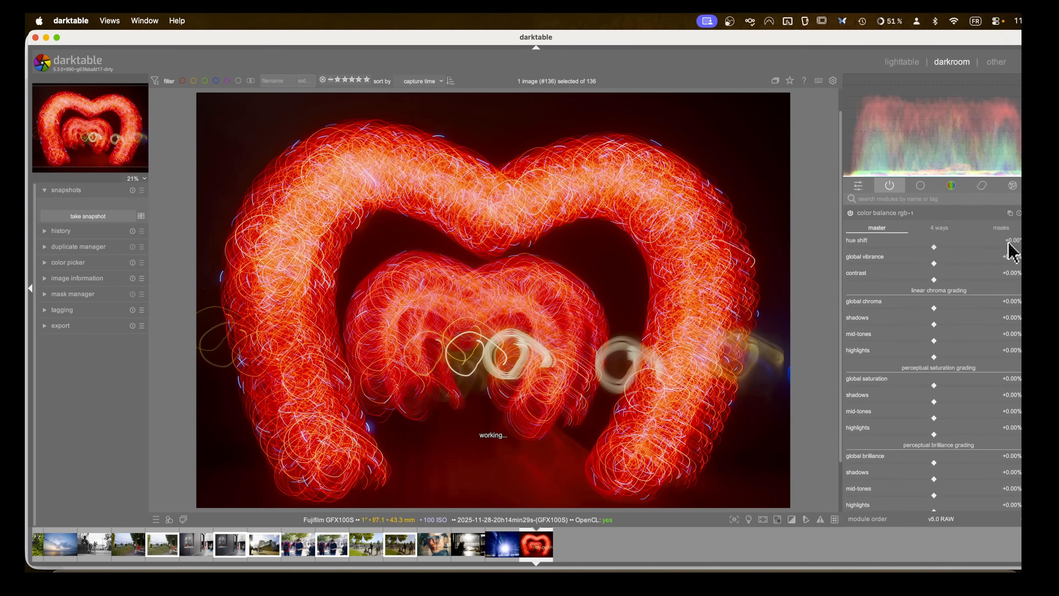
double_click(916, 216)
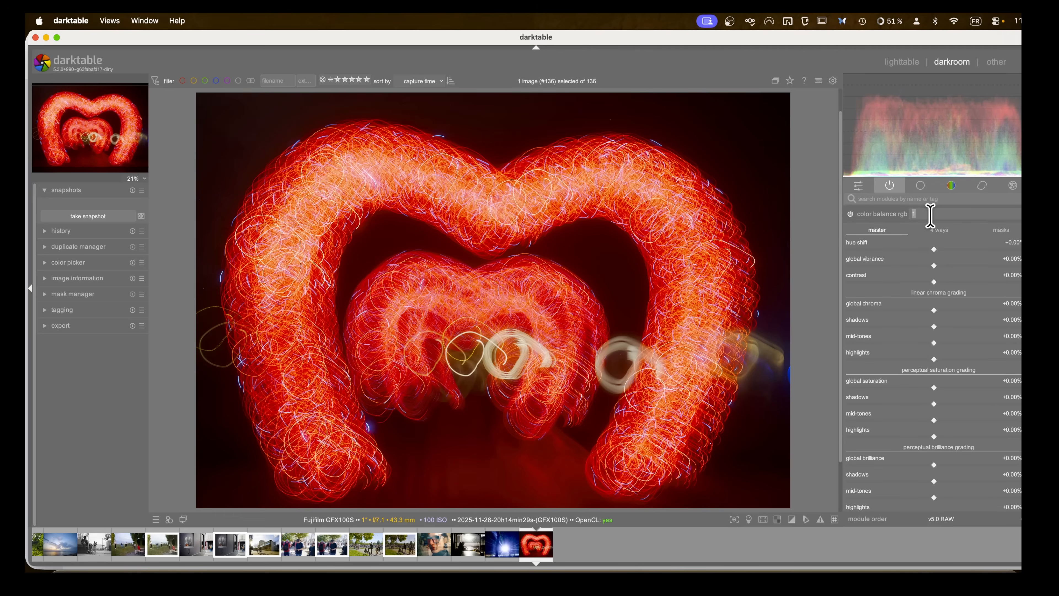
text(heart)
key(Return)
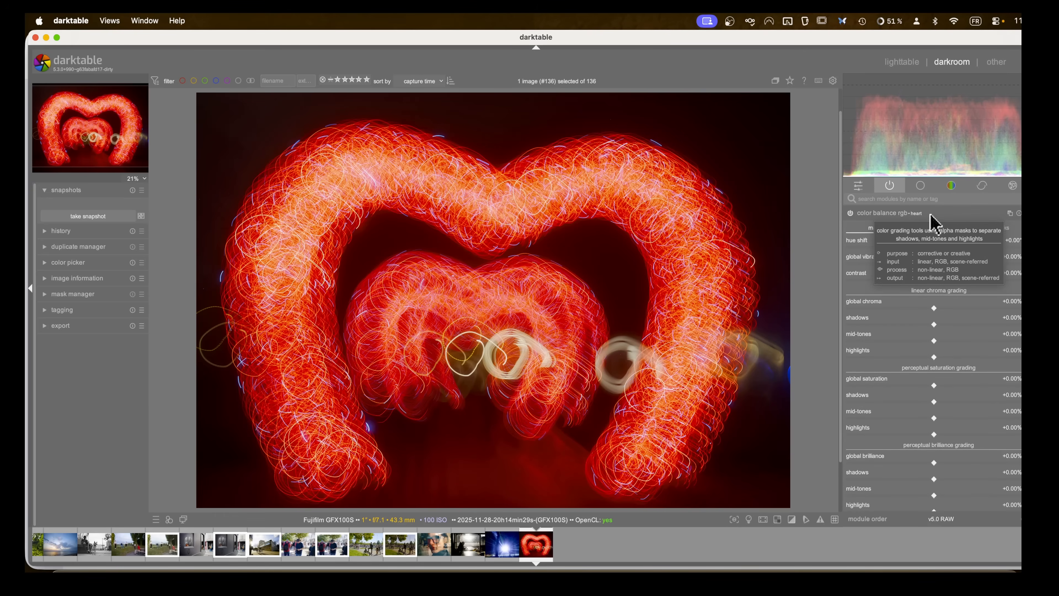
Step: Give the heart color balance rgb instance a raster mask that reuses the exposure heart mask
scroll(920, 345, down, 5)
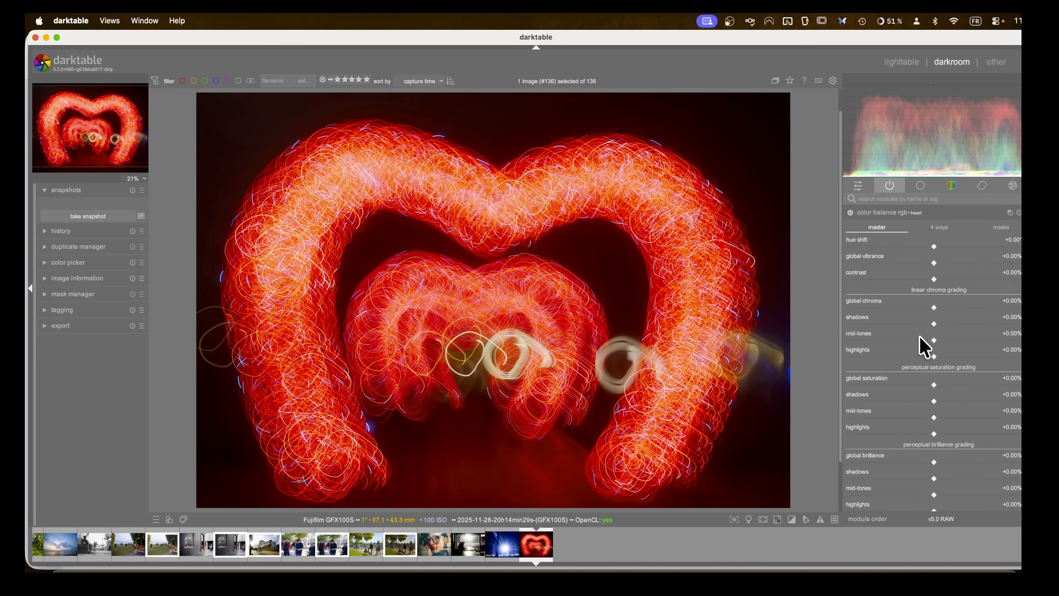
scroll(923, 407, down, 2)
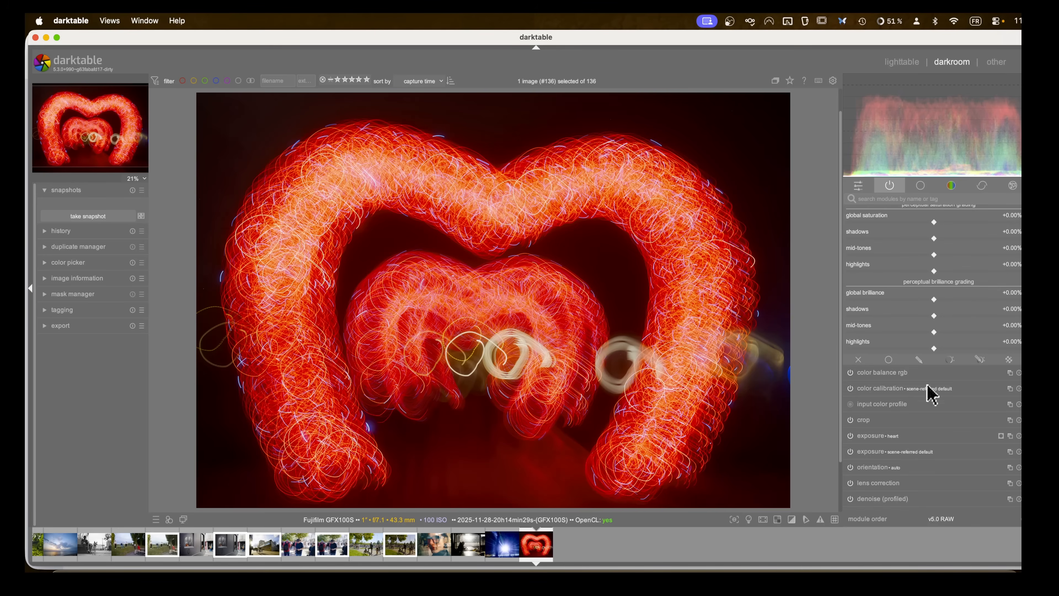
click(1009, 360)
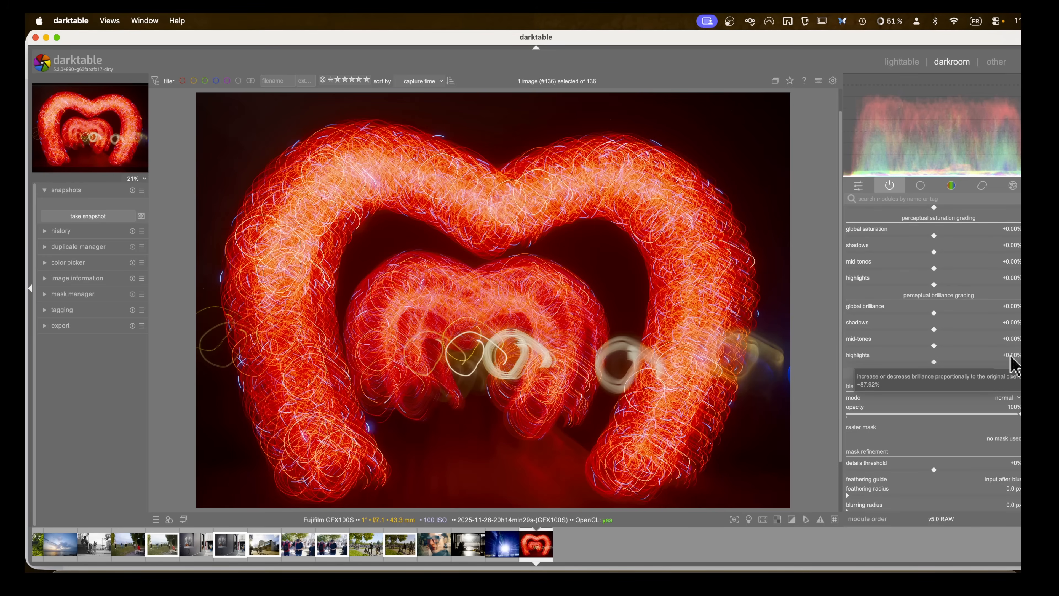
scroll(1000, 371, down, 3)
click(1010, 377)
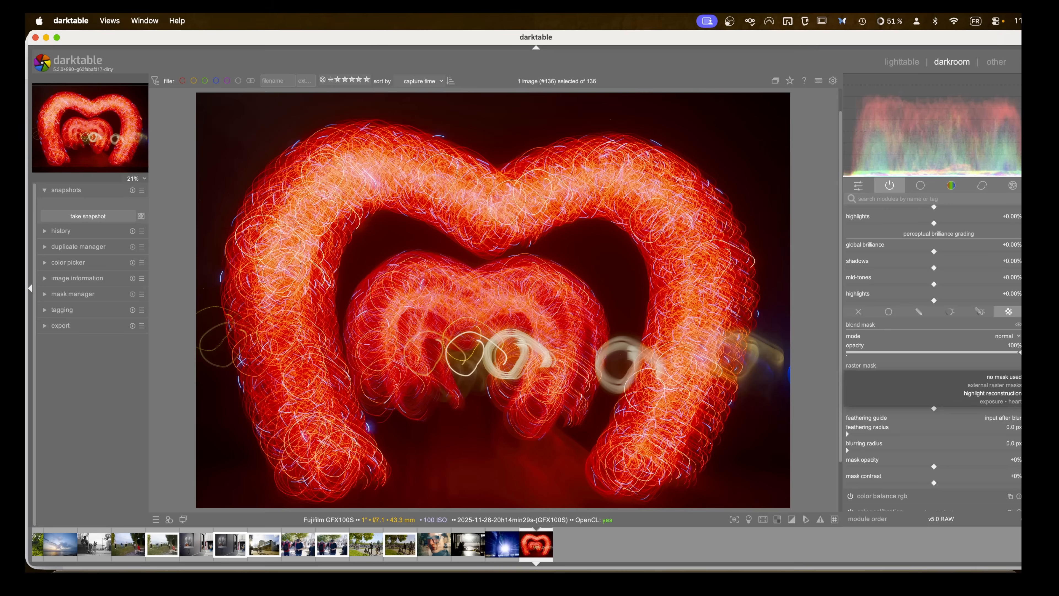
click(1008, 401)
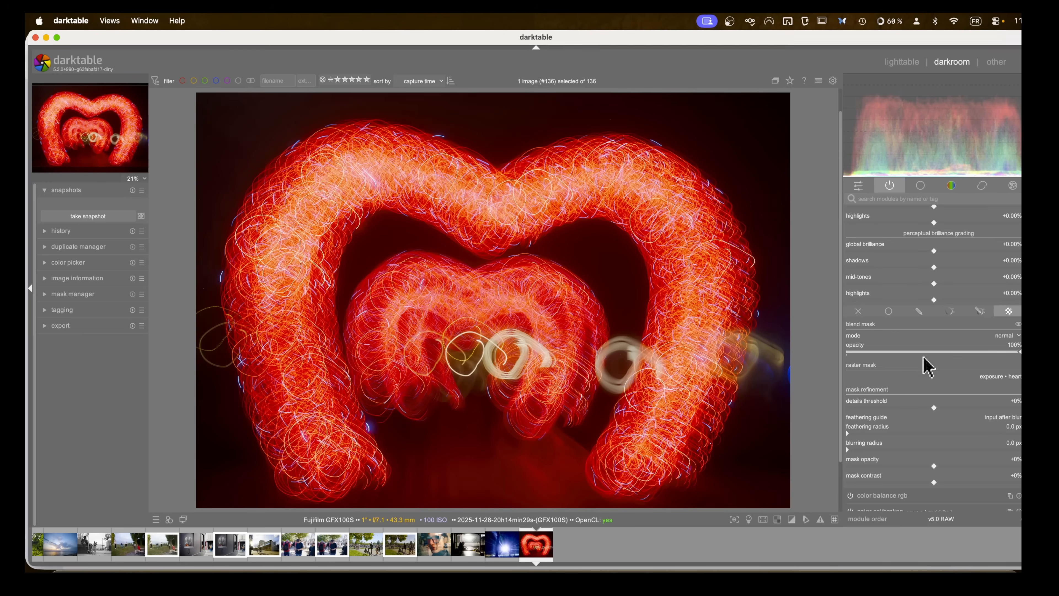
Step: Refine the displayed raster mask with a details threshold of +52%, and try the feathering and blurring radius settings
scroll(925, 365, down, 3)
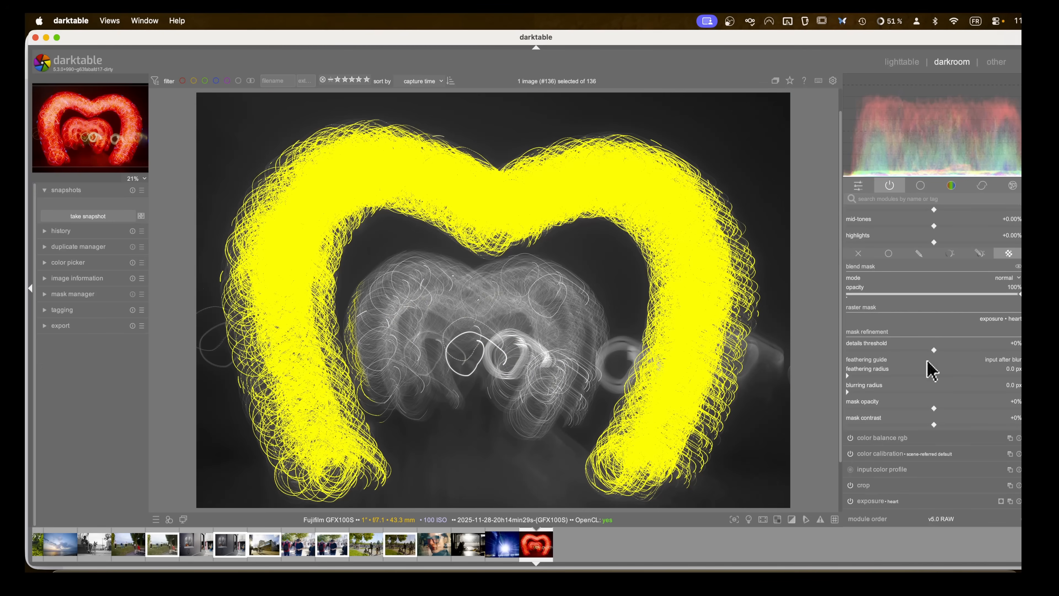
scroll(926, 362, down, 1)
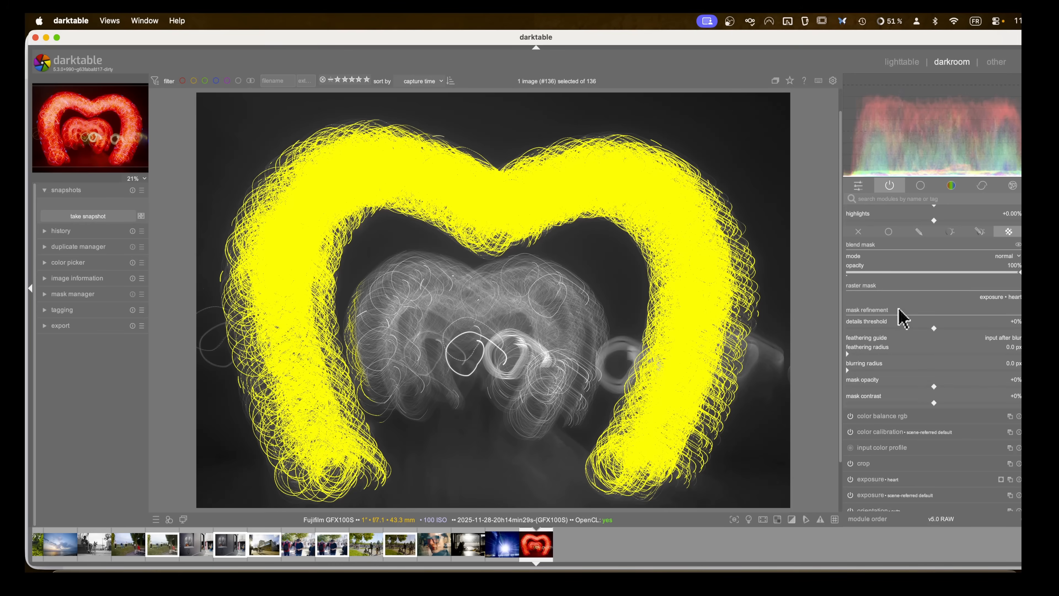
scroll(933, 328, down, 1)
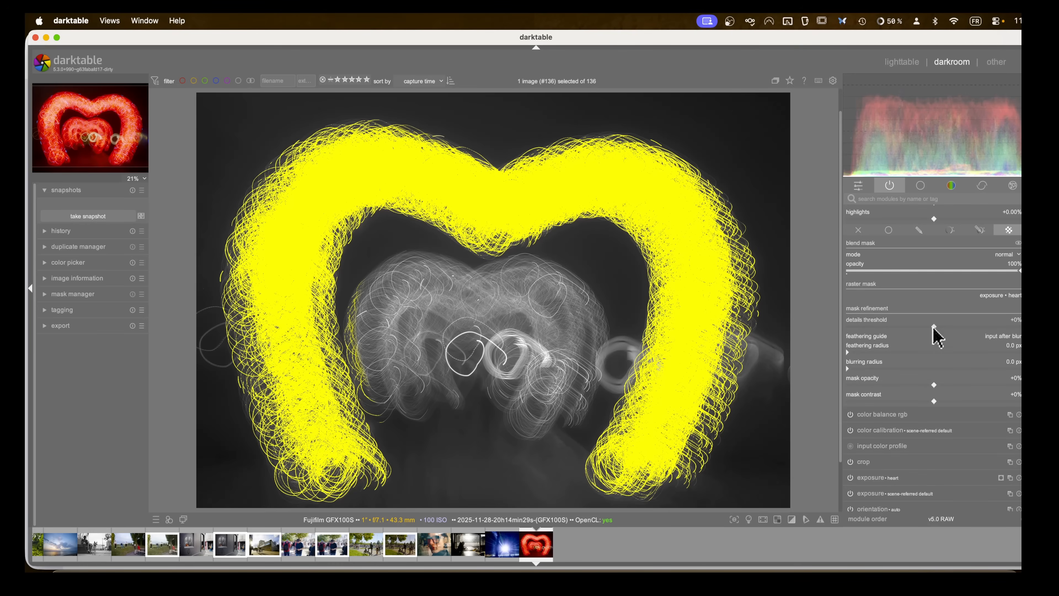
drag(933, 329, 979, 334)
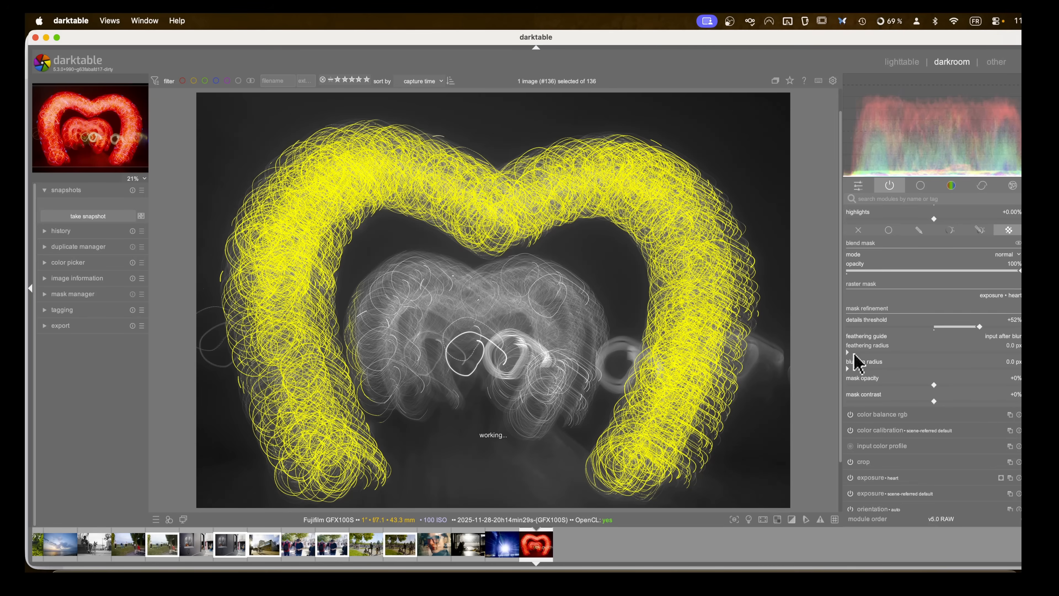
mouse_move(854, 354)
mouse_down()
mouse_move(867, 369)
mouse_move(845, 369)
mouse_up()
Step: Set the heart's brilliance highlights to +28.70% and mid-tones to -8.76%, and its global saturation to +49.24%
scroll(944, 363, up, 5)
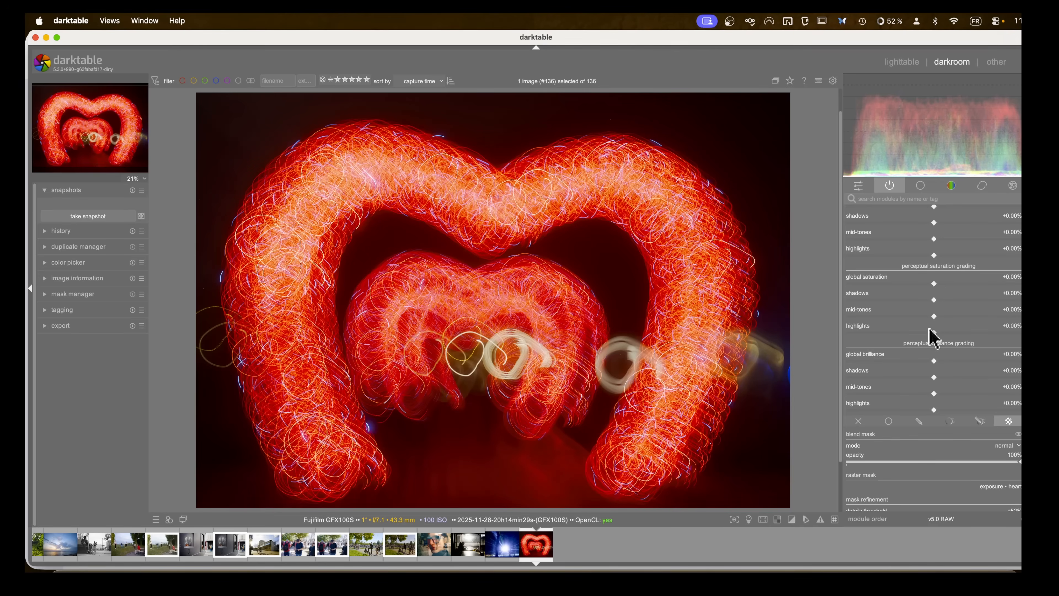
mouse_move(935, 410)
mouse_down()
mouse_move(959, 410)
mouse_move(926, 396)
mouse_up()
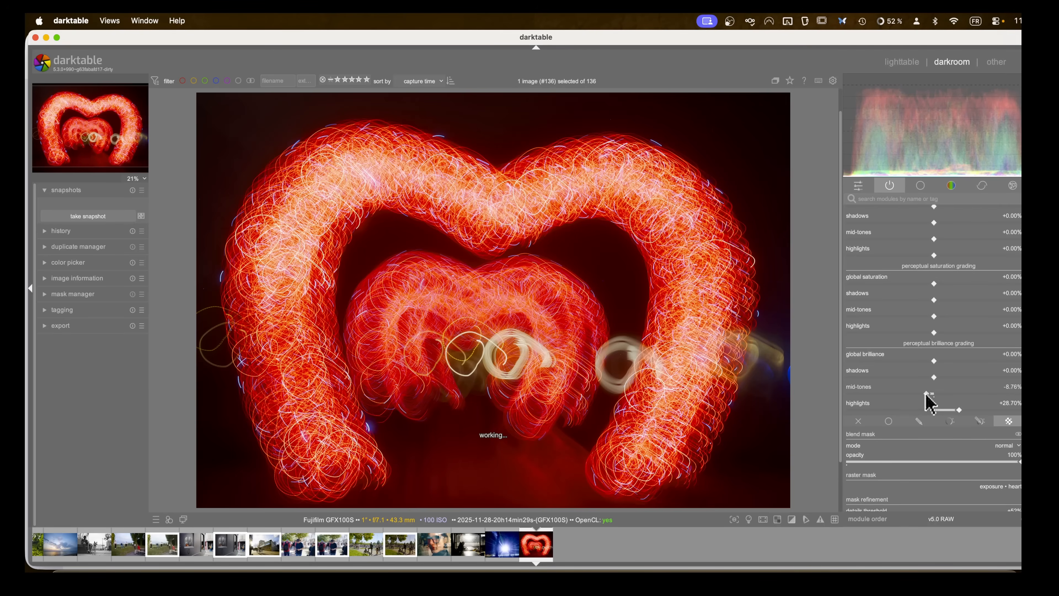
scroll(928, 298, up, 1)
drag(929, 297, 977, 295)
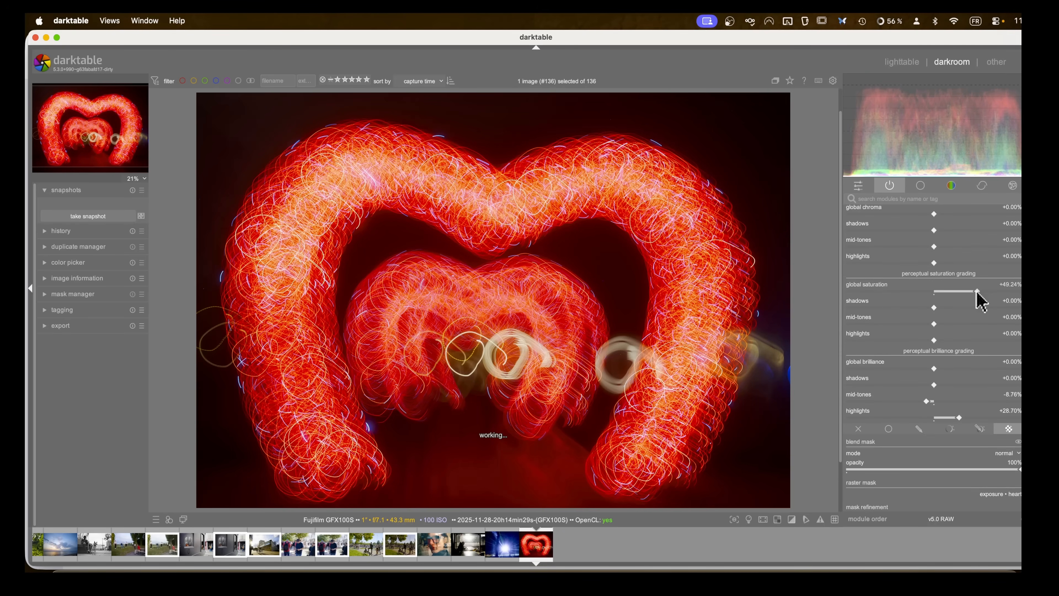
scroll(959, 314, up, 5)
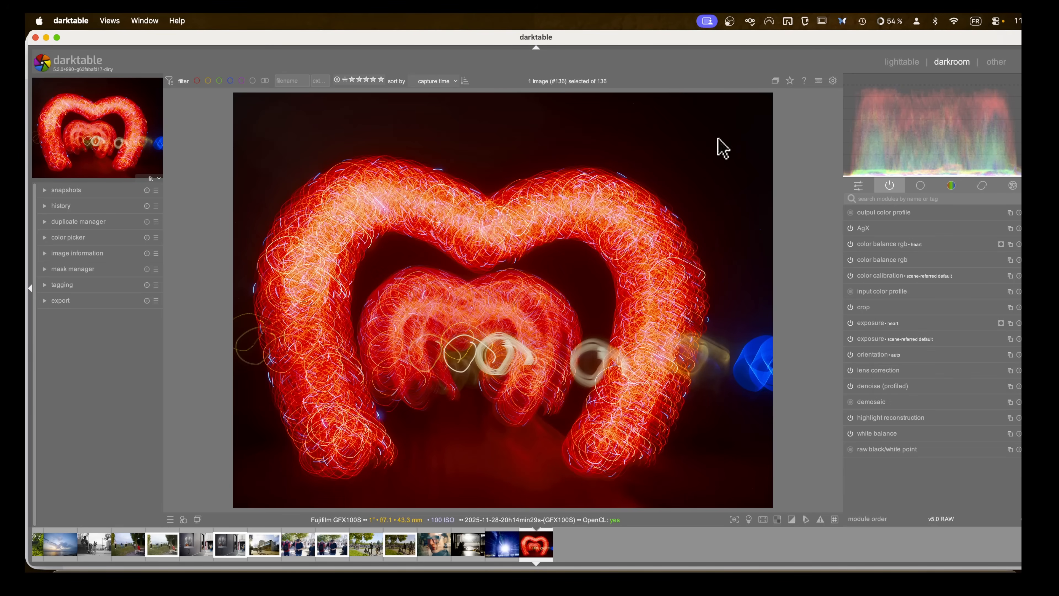
Step: Crop the photo around the hearts to about 10321 × 7741 pixels at the original image aspect, cutting off the blue light
click(863, 307)
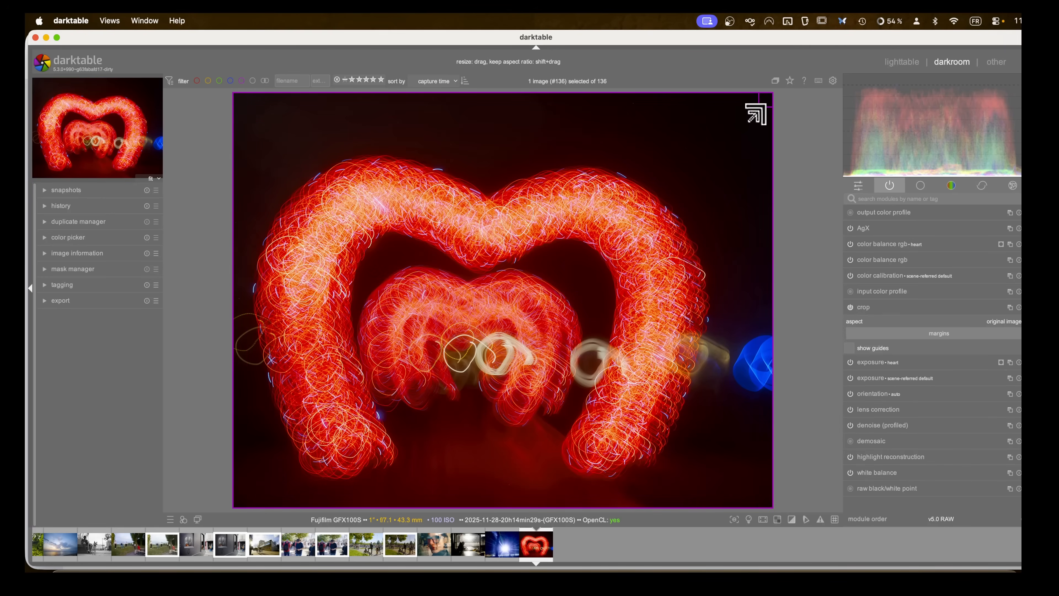
drag(756, 109, 698, 145)
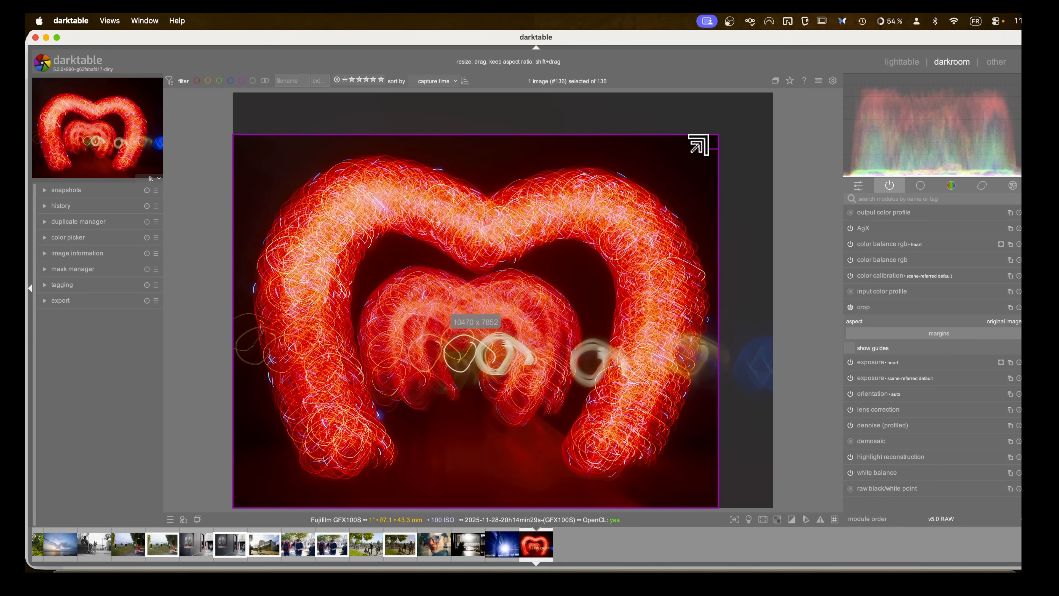
drag(698, 144, 691, 152)
drag(557, 275, 569, 267)
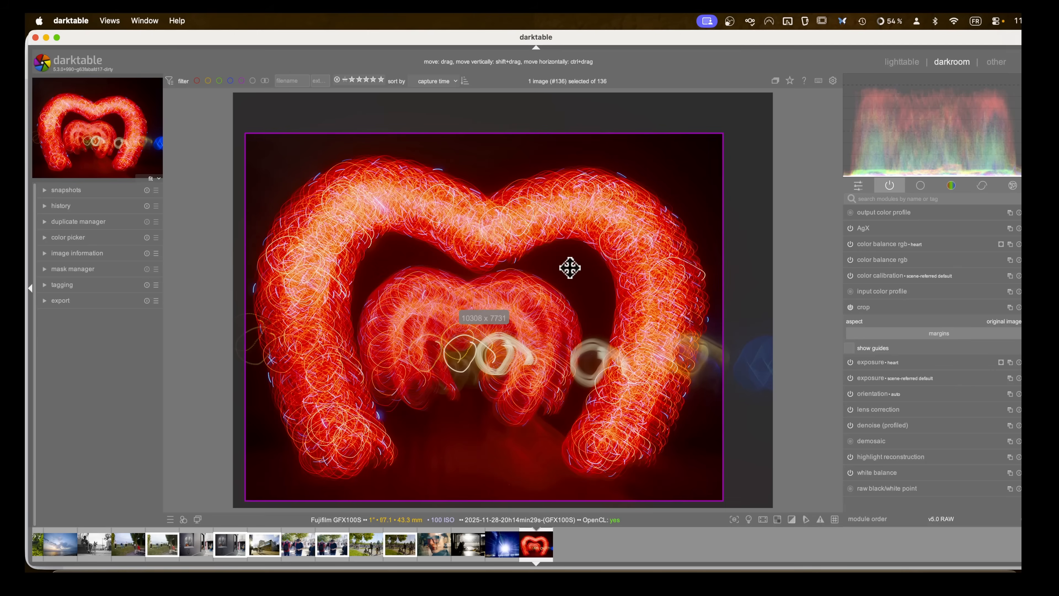
drag(704, 153, 707, 151)
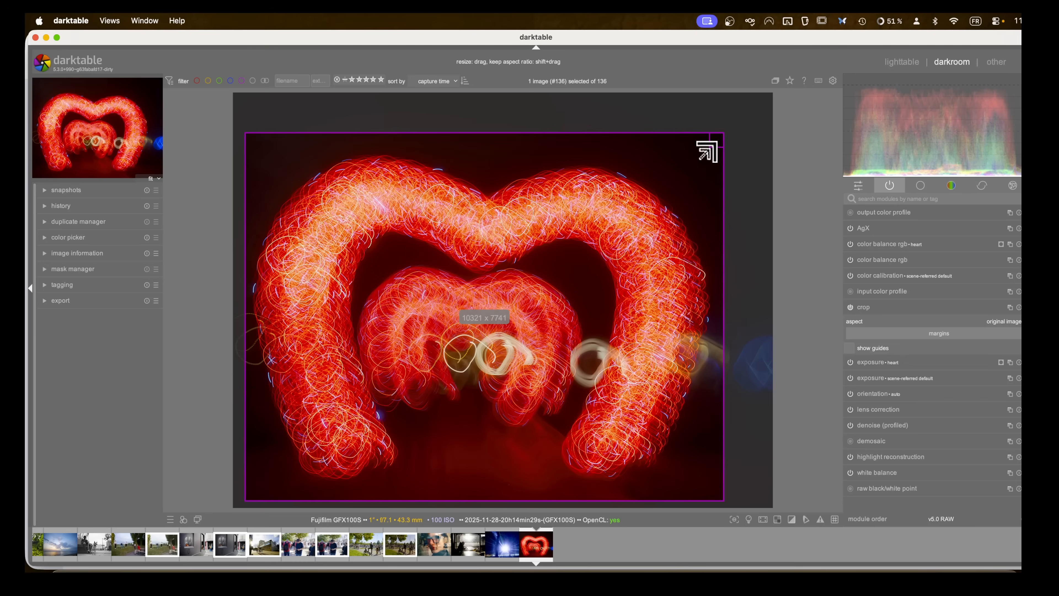
Step: Open the export settings and set the output width to 3000 pixels
click(44, 302)
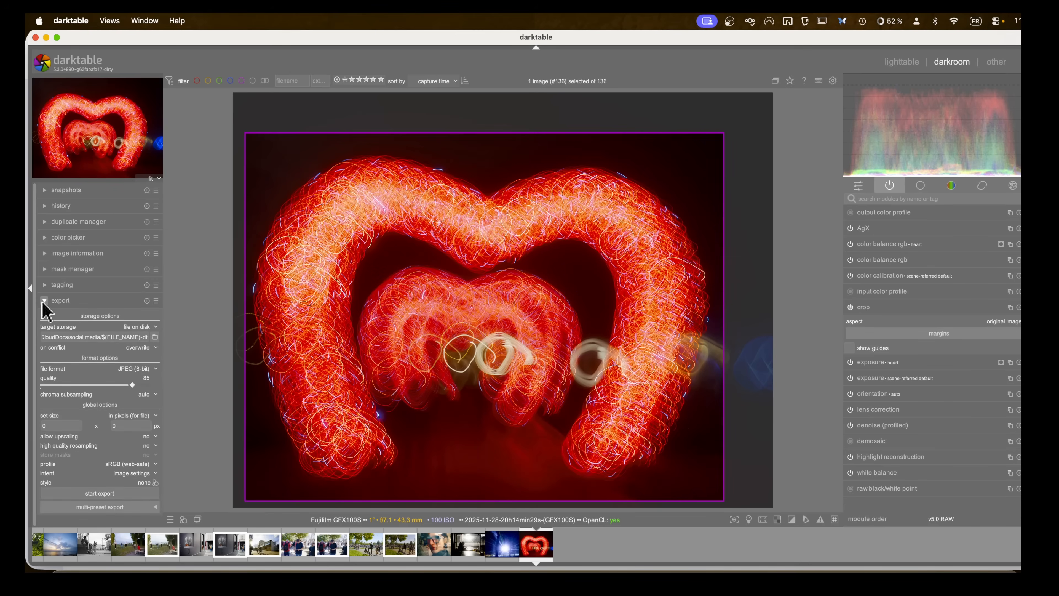
click(63, 425)
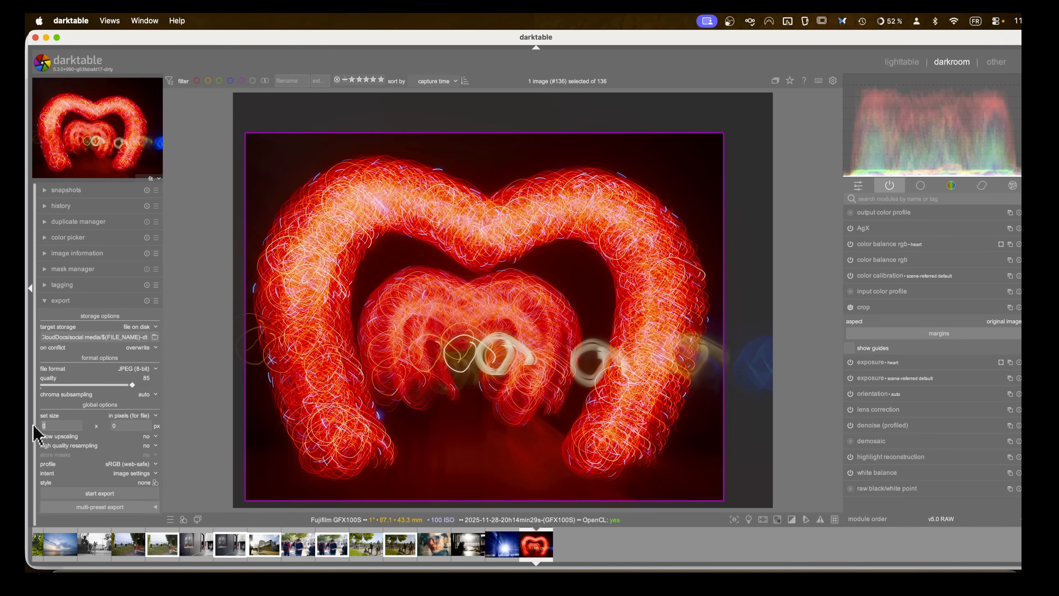
text(3000)
click(125, 425)
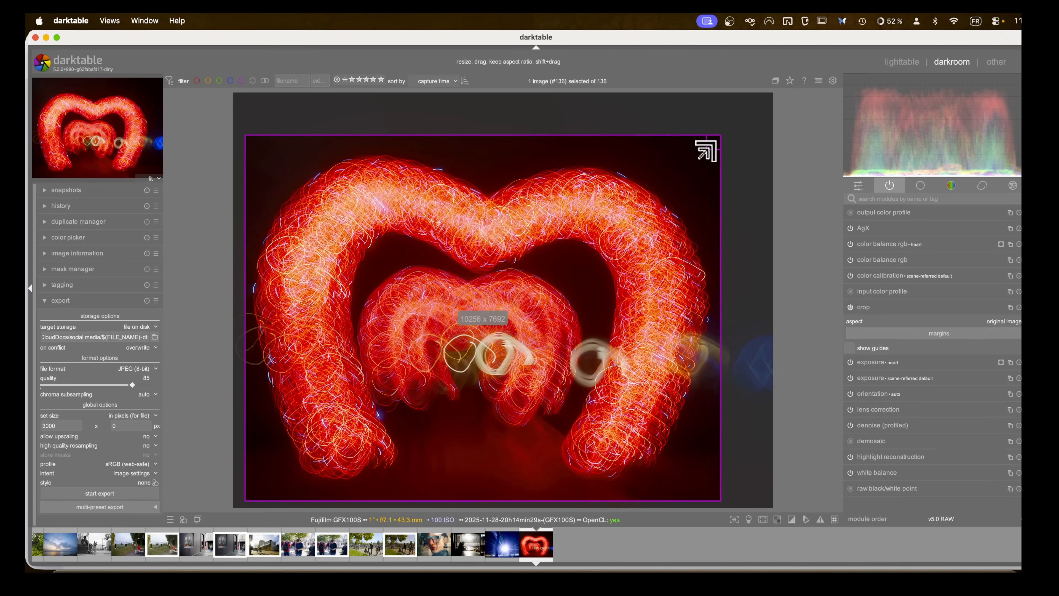
Step: Tighten the crop to about 10220 × 7665 pixels and set the export width back to 0
mouse_move(708, 148)
mouse_down()
mouse_move(490, 347)
mouse_move(707, 155)
mouse_up()
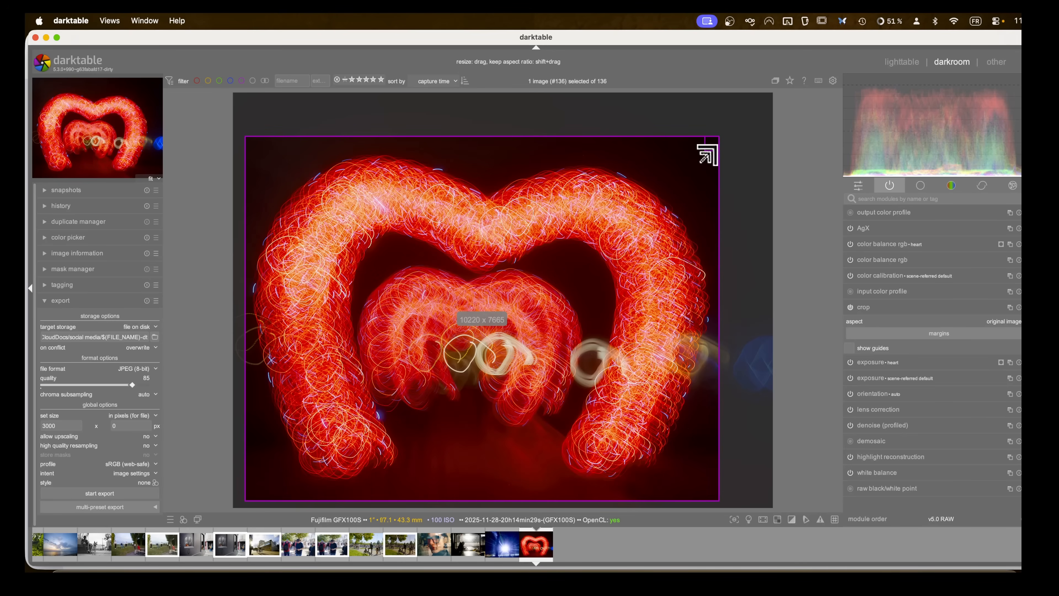
drag(65, 425, 26, 426)
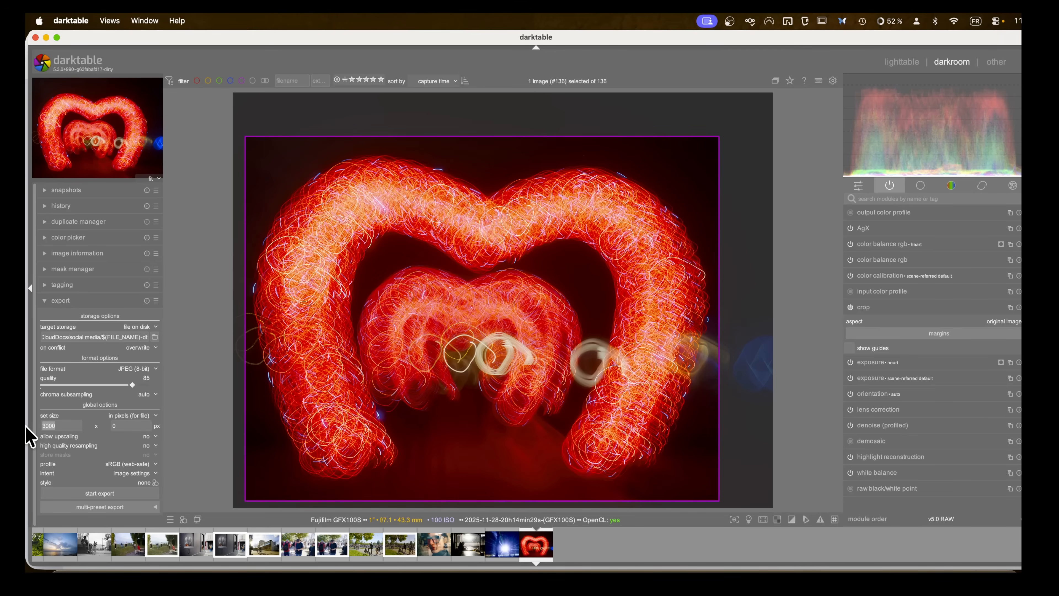
text(0)
Step: Enlarge the crop to about 10291 × 7718 pixels and switch to Finder to inspect the exported JPEG and its file information
drag(705, 154, 718, 142)
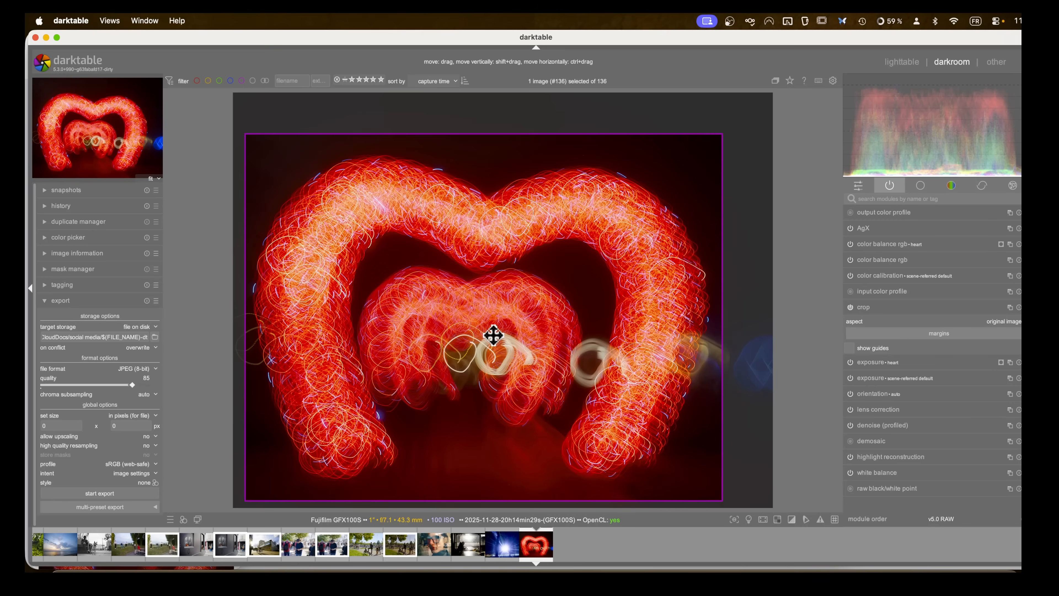
drag(493, 335, 493, 335)
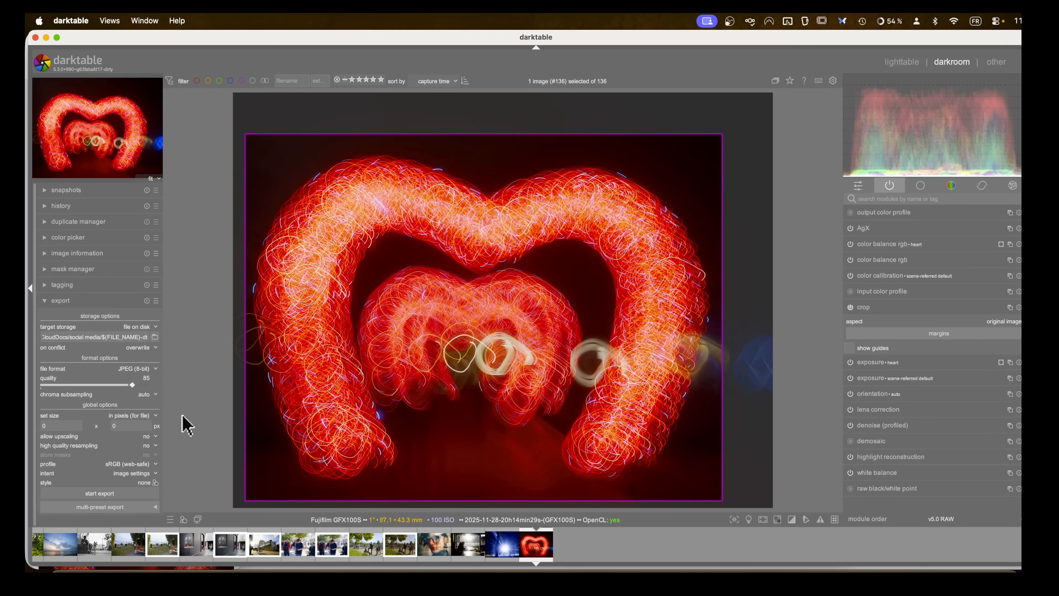
click(60, 560)
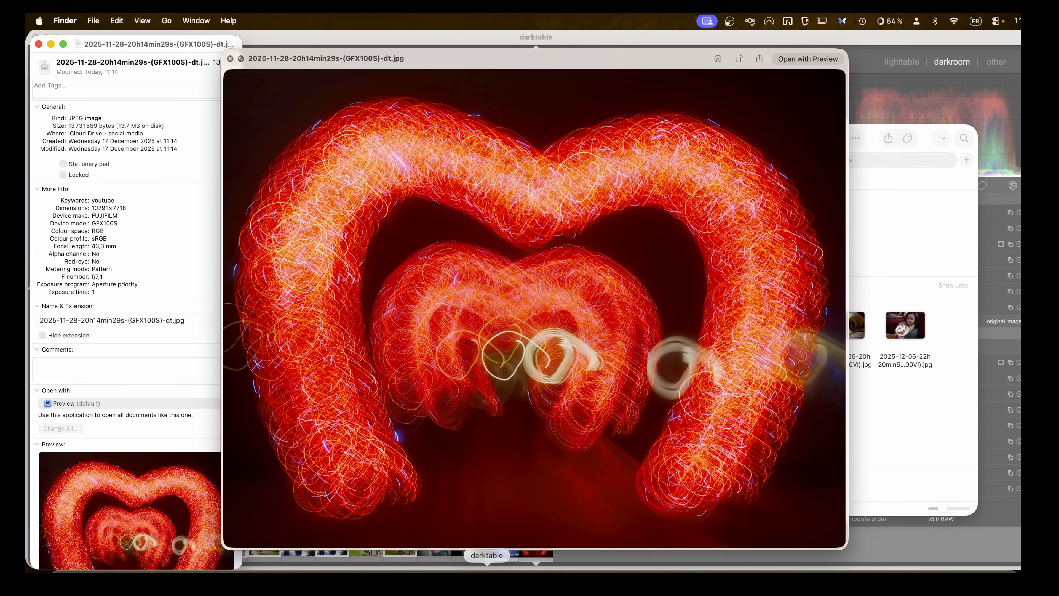
Step: Switch back to darktable, go to the lighttable and enable "allow for multiple workspaces" in the storage preferences
click(487, 567)
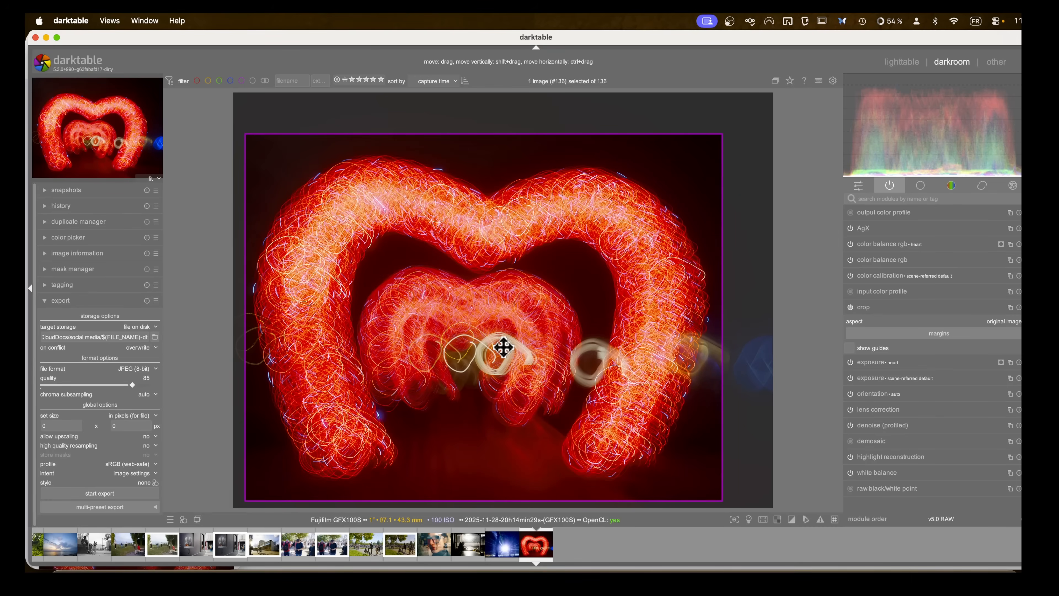
key(l)
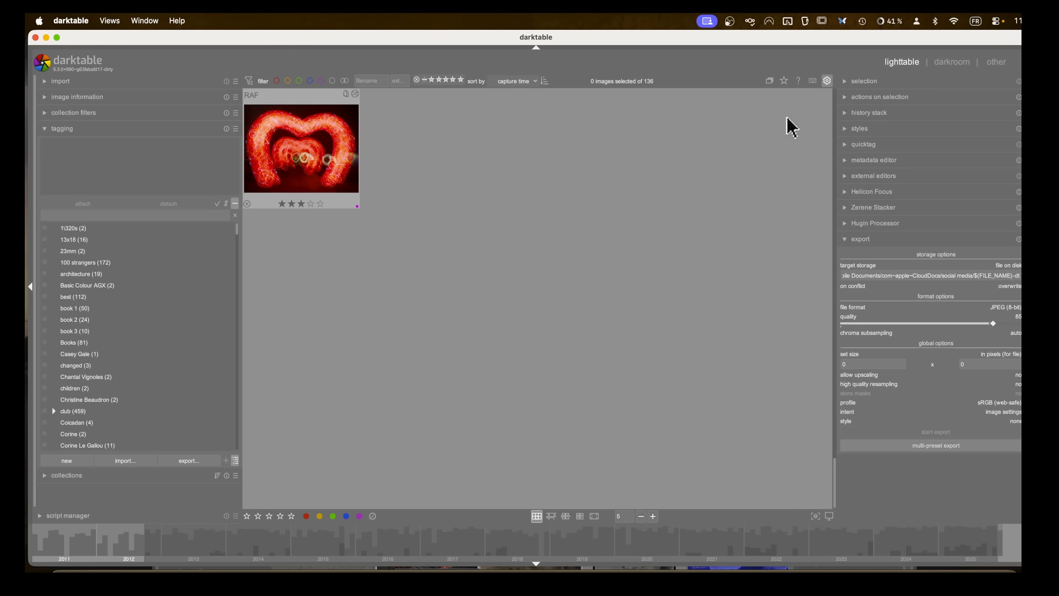
click(827, 81)
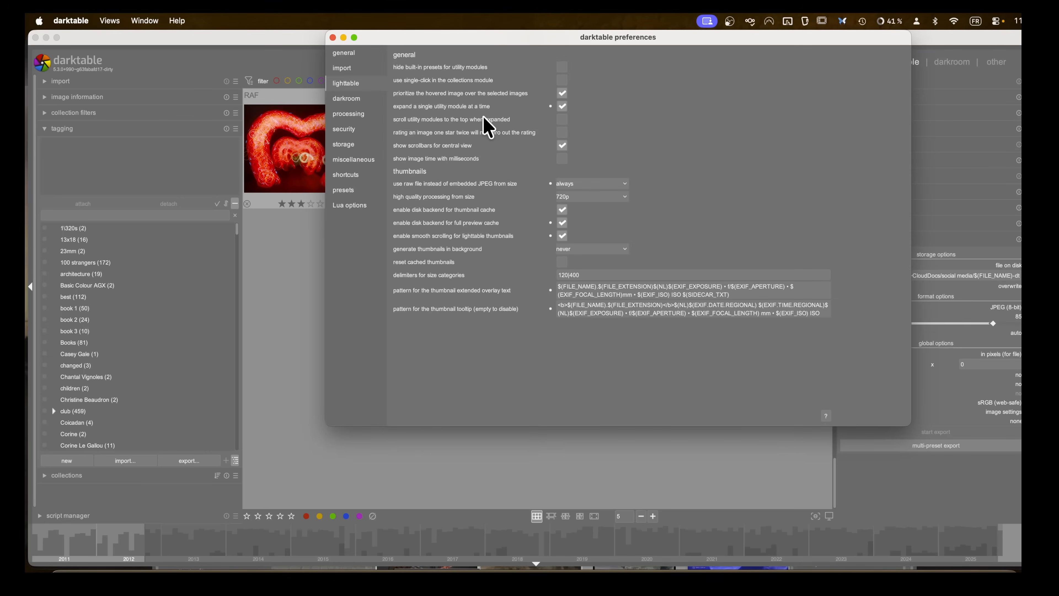
click(345, 145)
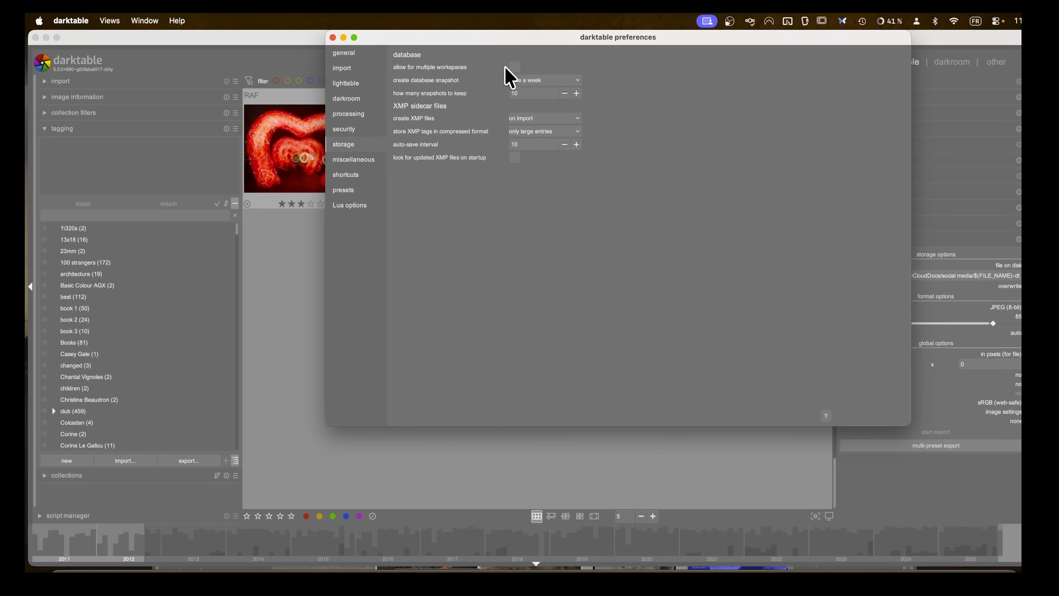
click(514, 68)
click(333, 38)
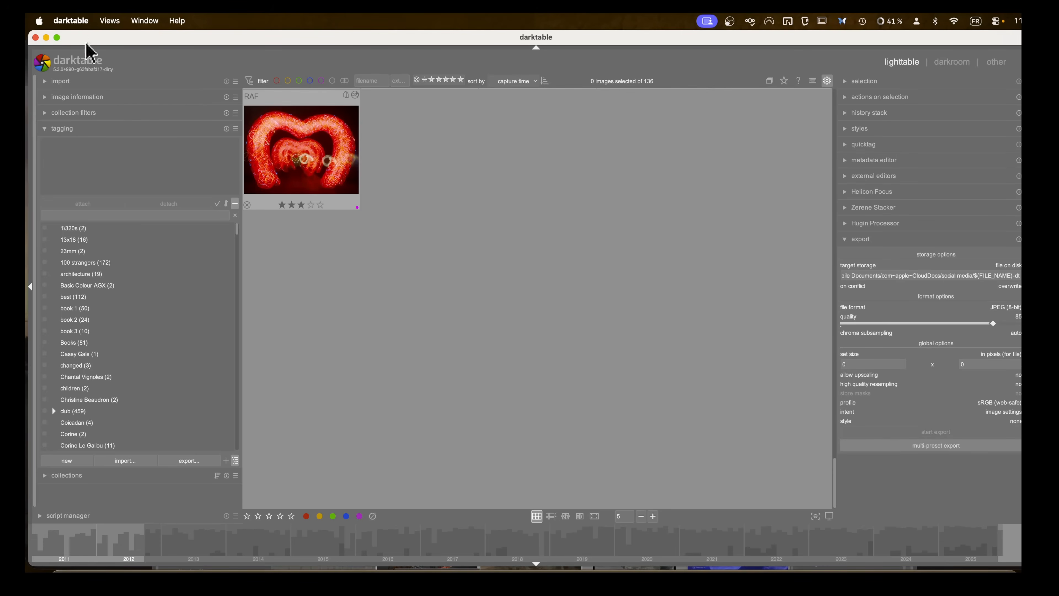
Step: Quit and relaunch darktable, choosing the existing default workspace
click(71, 21)
click(95, 136)
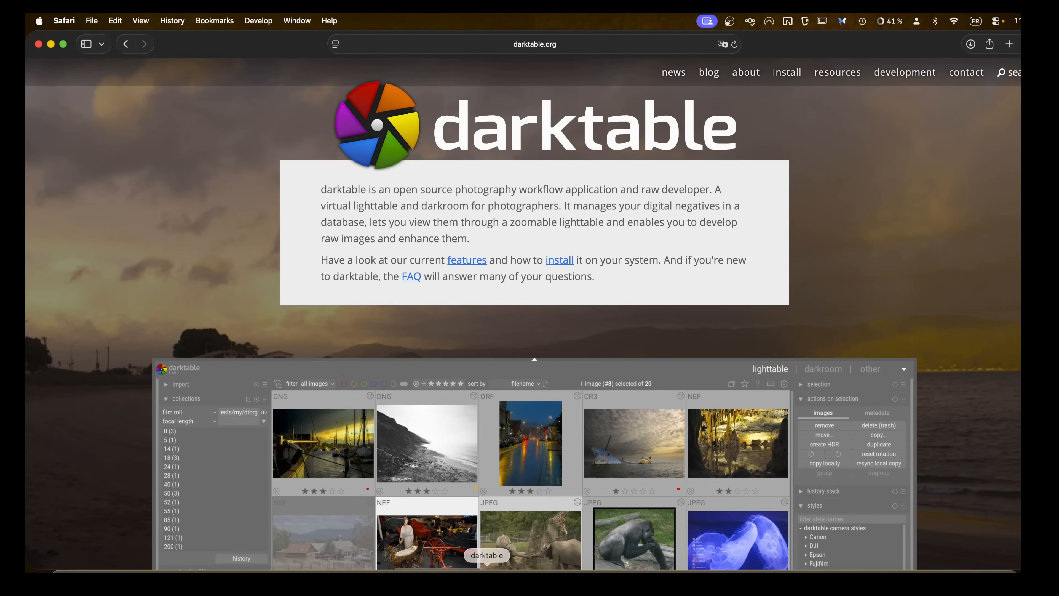
click(486, 569)
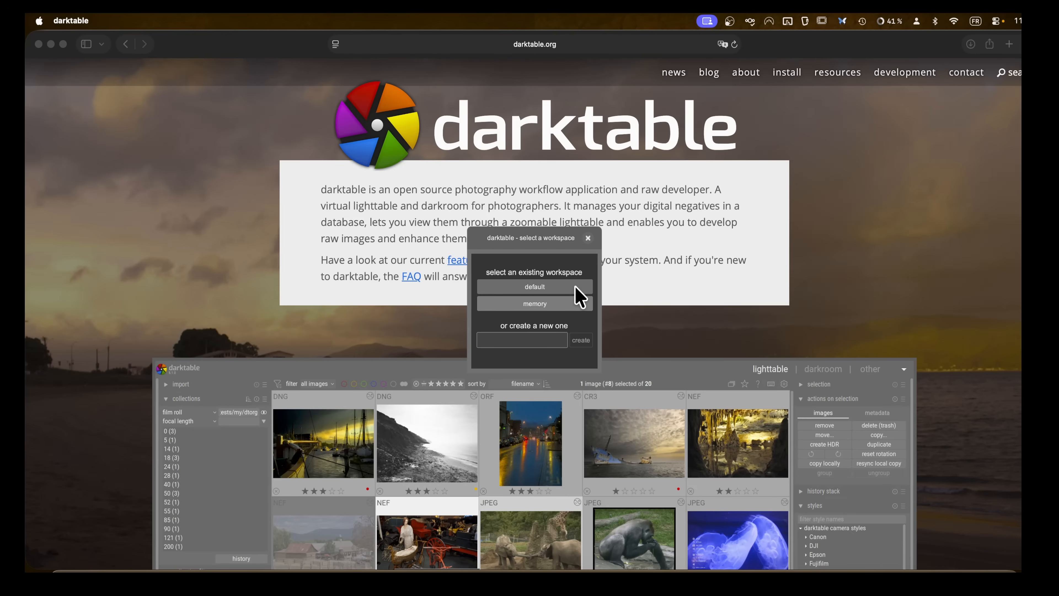
click(517, 284)
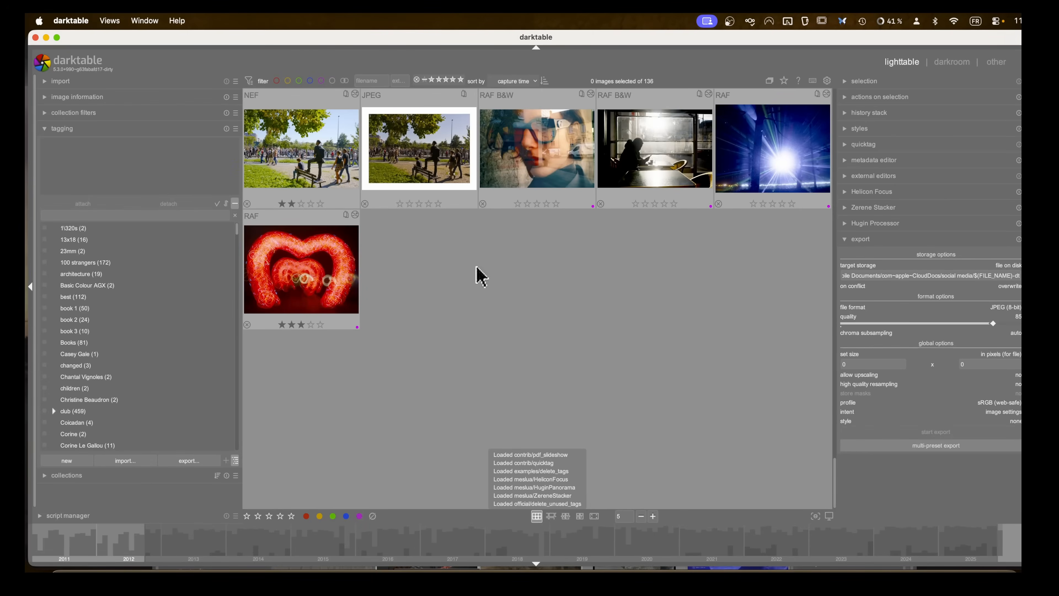
Step: Restart darktable and load the memory workspace instead of the default one
click(71, 21)
click(95, 135)
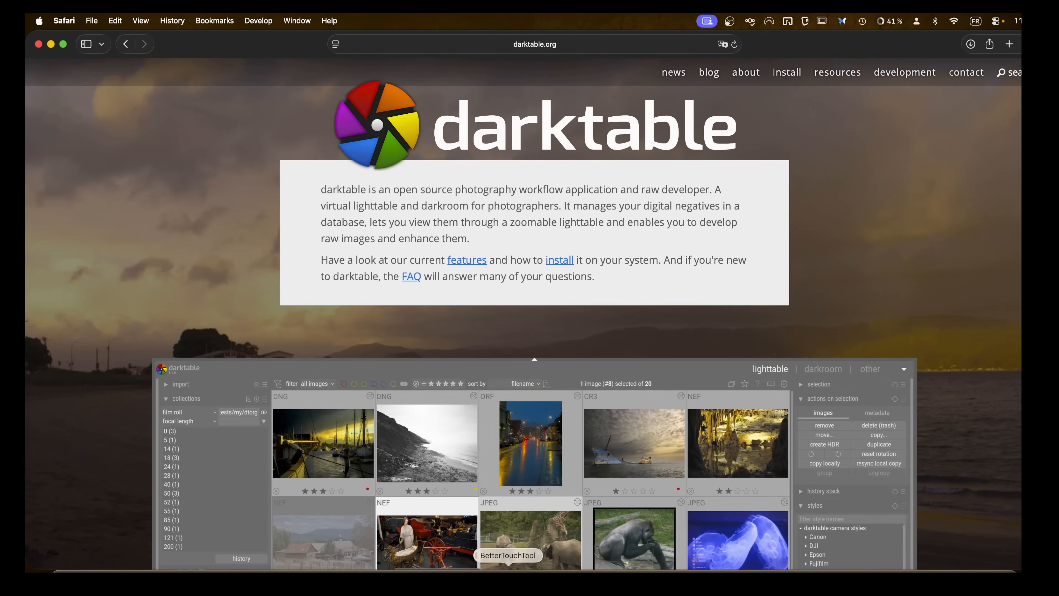
click(488, 571)
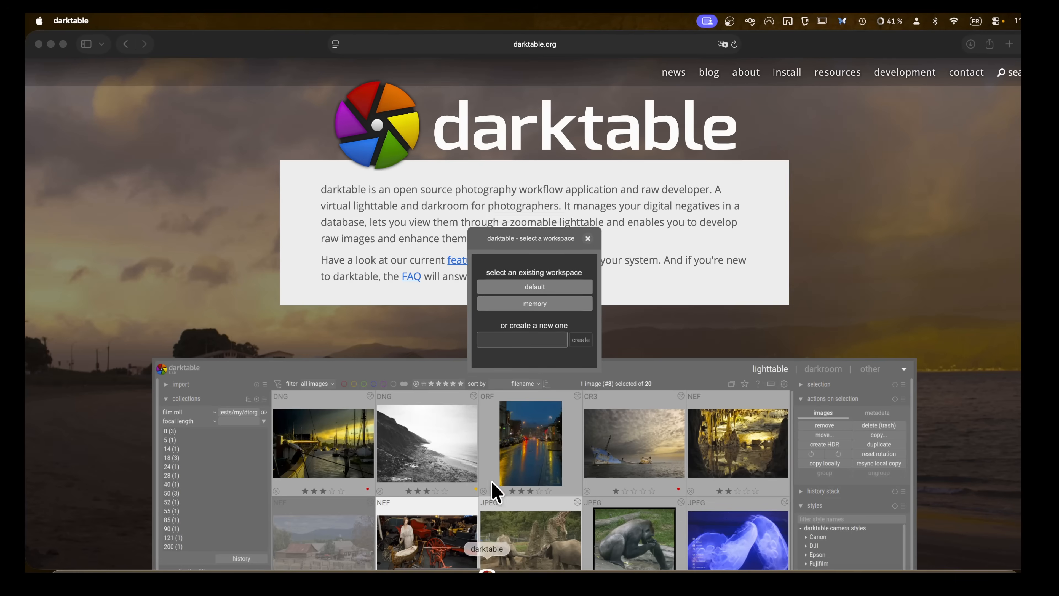
click(529, 304)
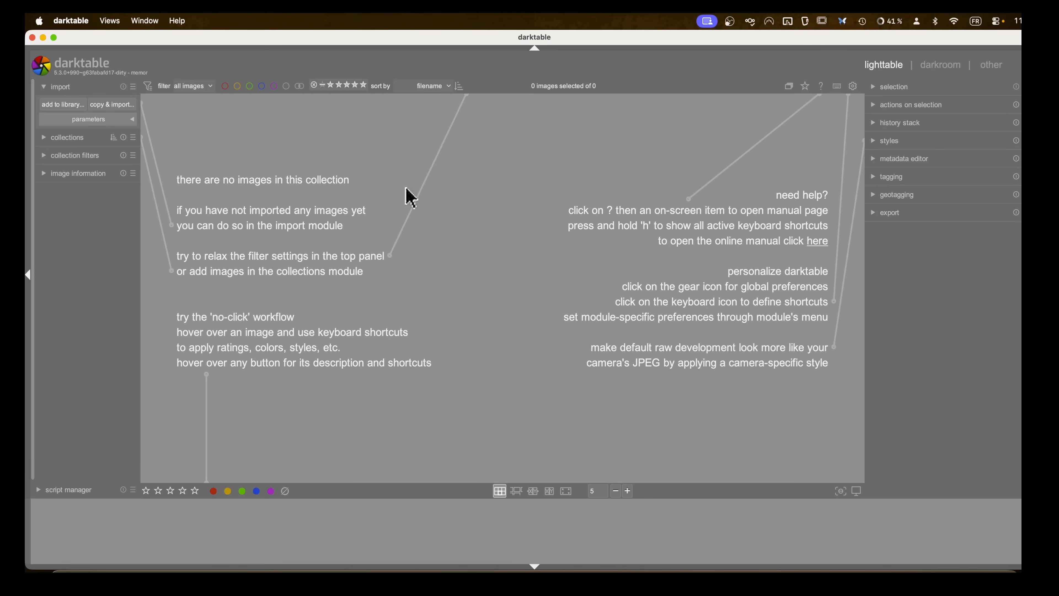
Step: Quit and relaunch darktable, creating a new workspace named "family"
click(85, 20)
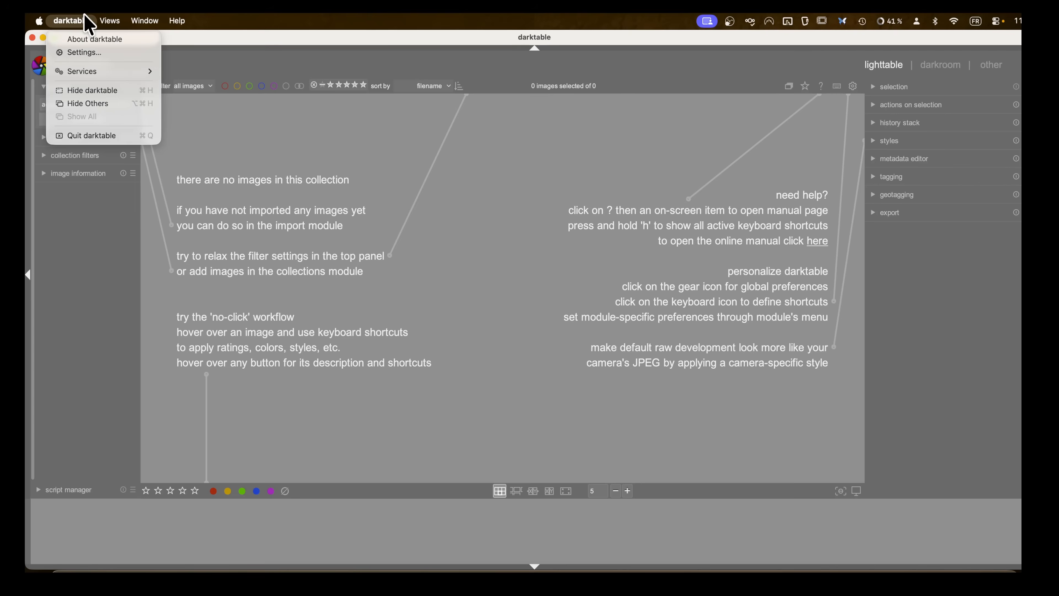
click(100, 135)
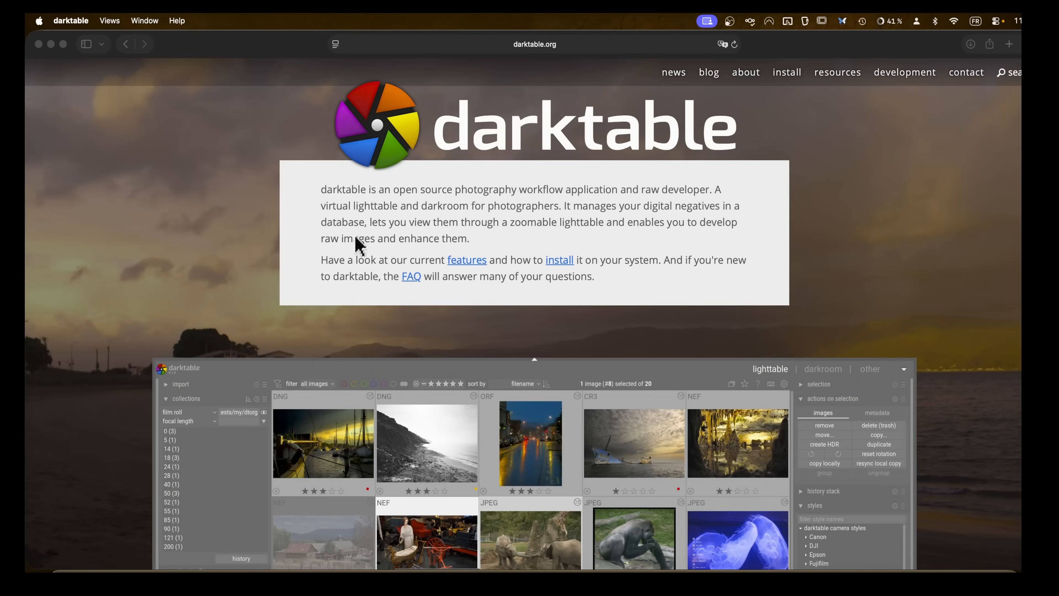
click(492, 568)
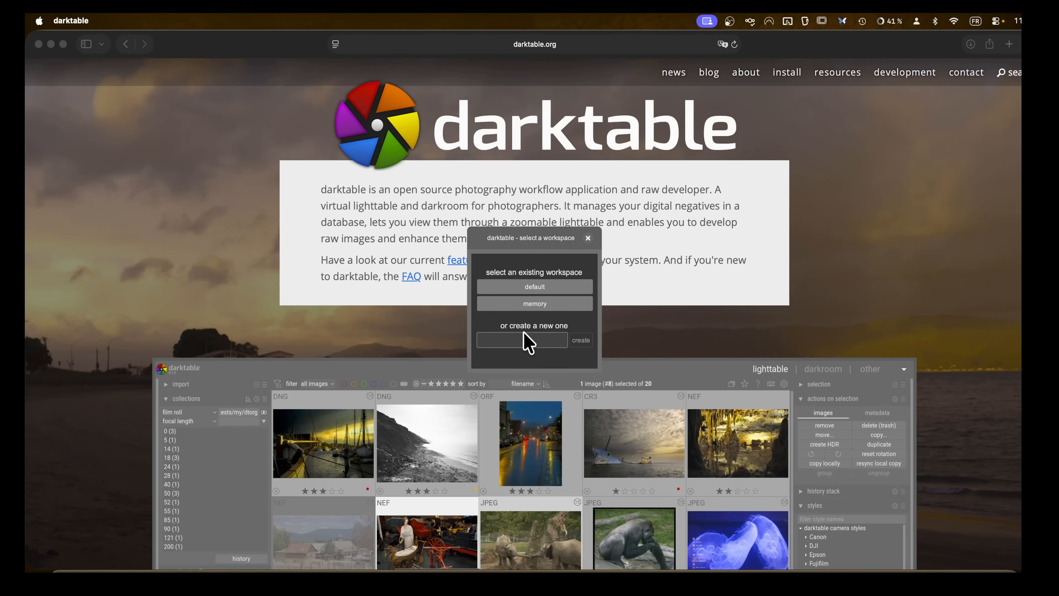
click(520, 339)
text(family)
click(581, 340)
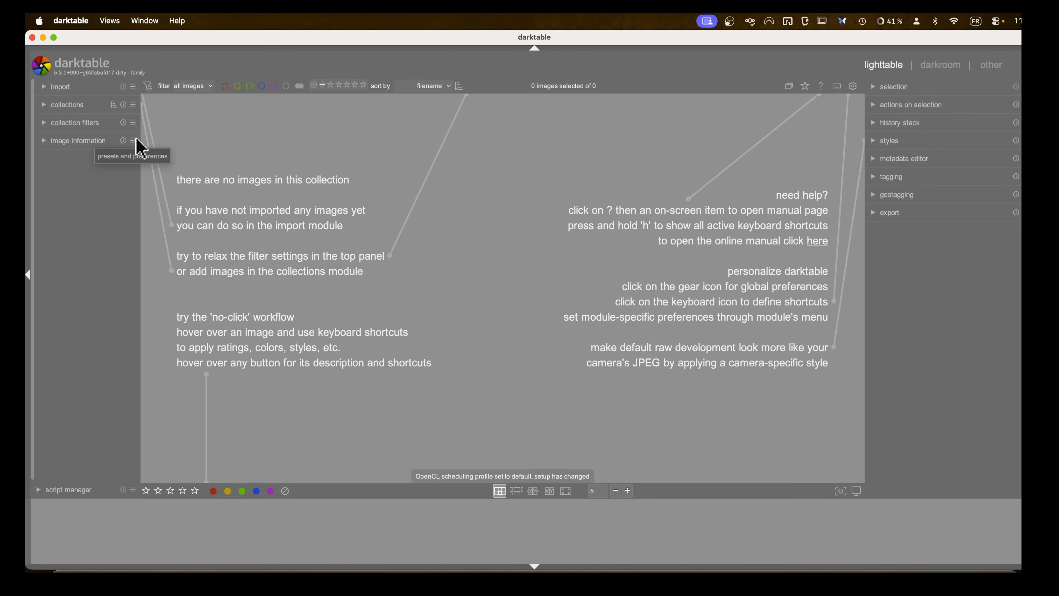
Step: Start adding images to the library and add the "family photo album" folder from the Crucial drive as an import place
click(42, 86)
click(69, 104)
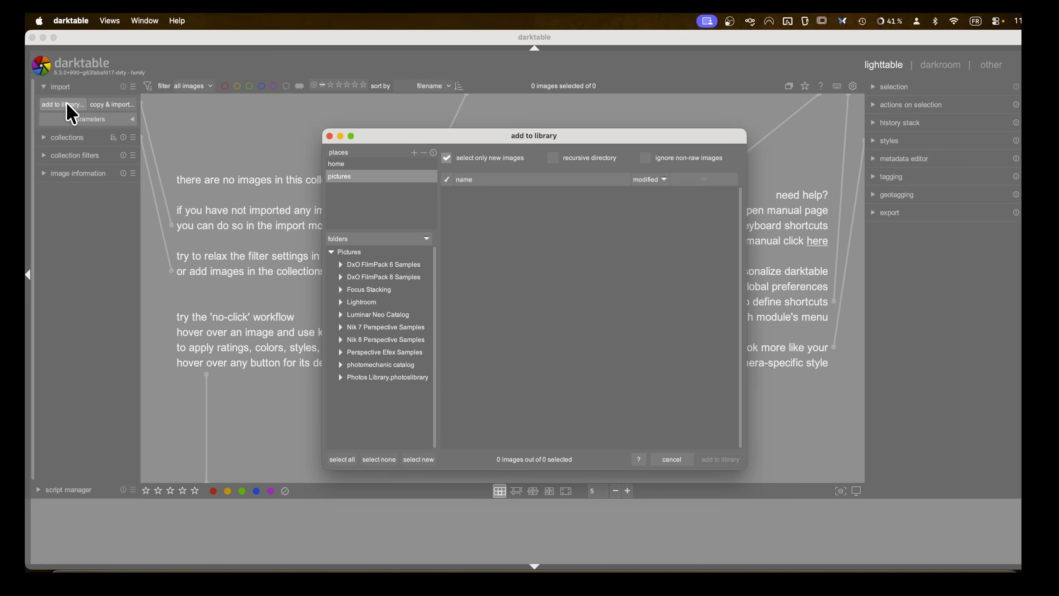
click(414, 153)
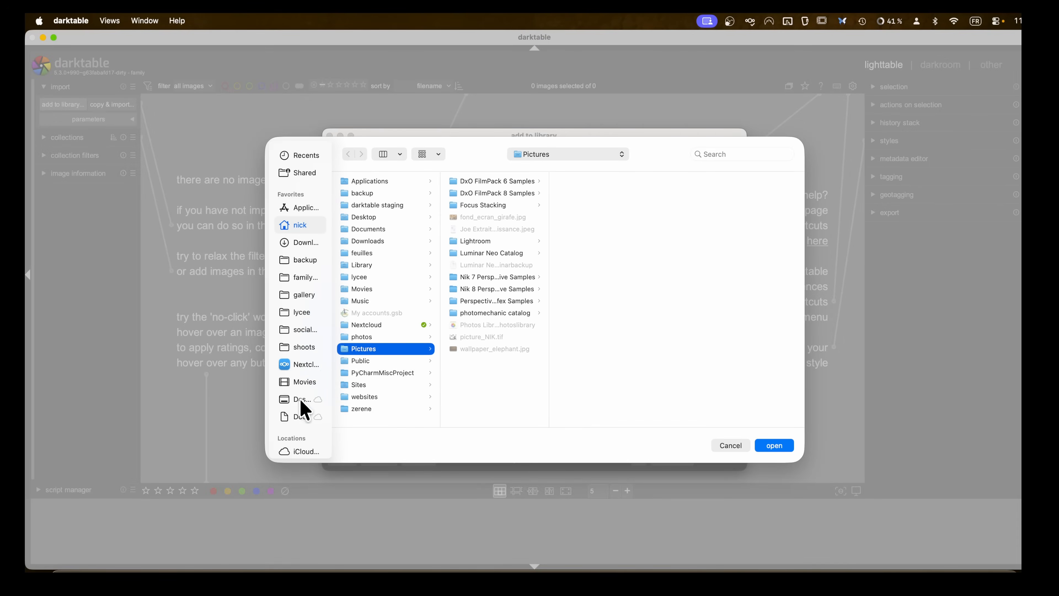
scroll(303, 400, down, 5)
click(307, 394)
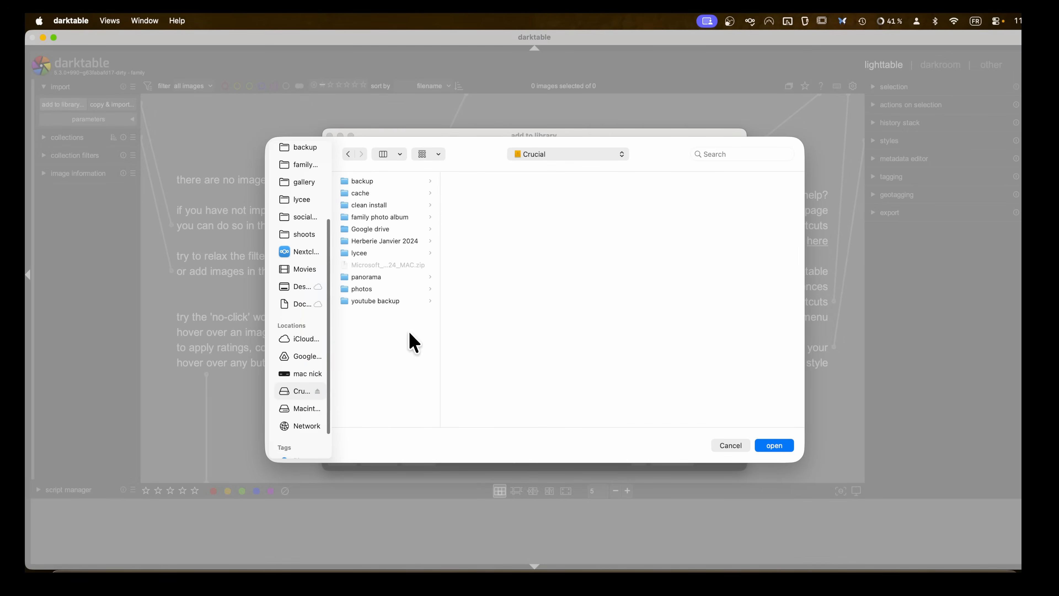
click(406, 215)
key(Return)
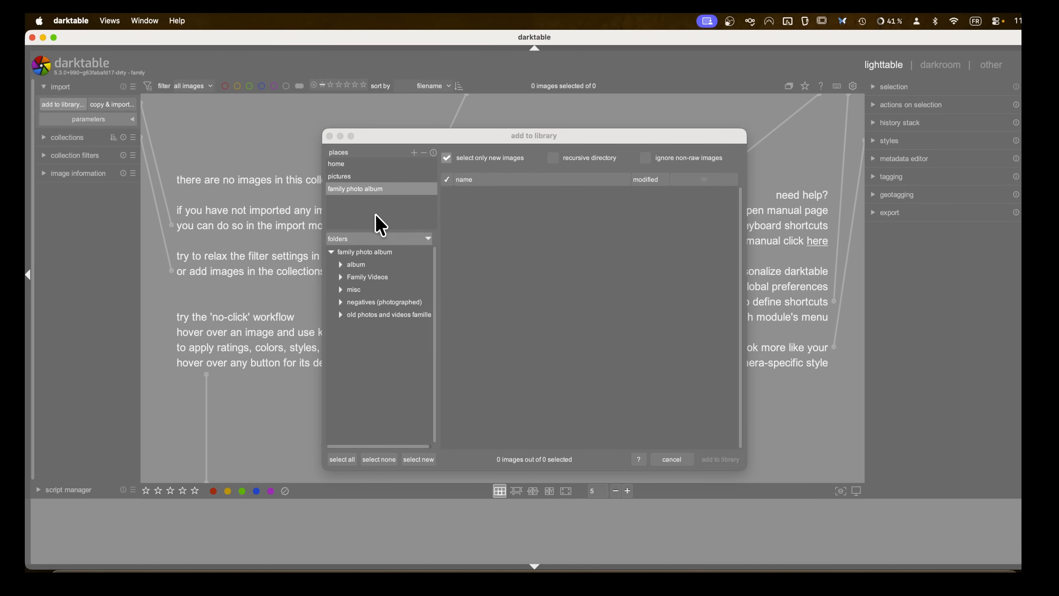
Step: Import all images from the album's 2025 folder into the library
click(341, 264)
scroll(361, 372, down, 5)
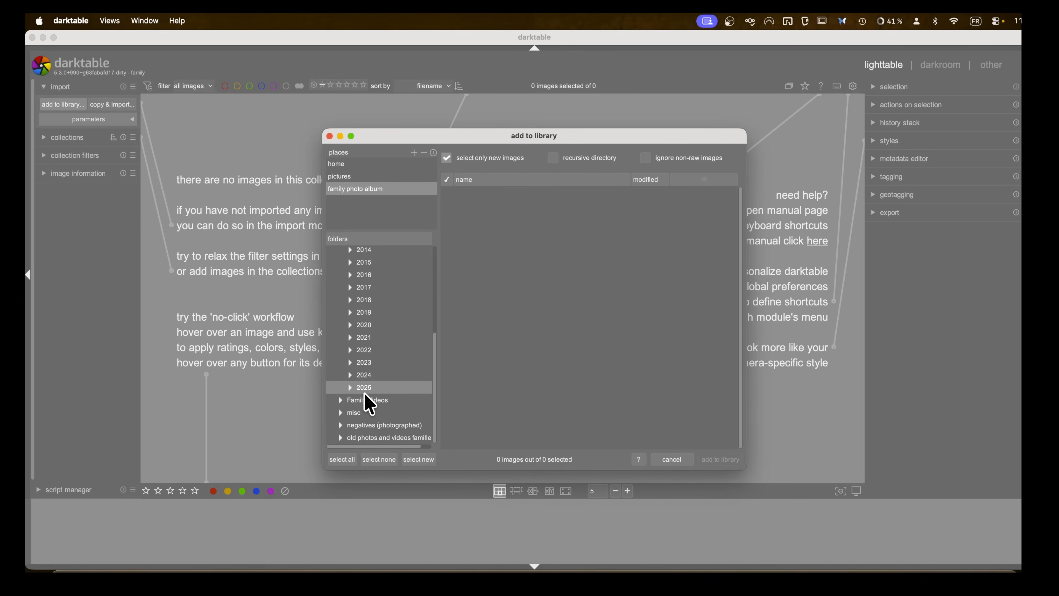
click(364, 388)
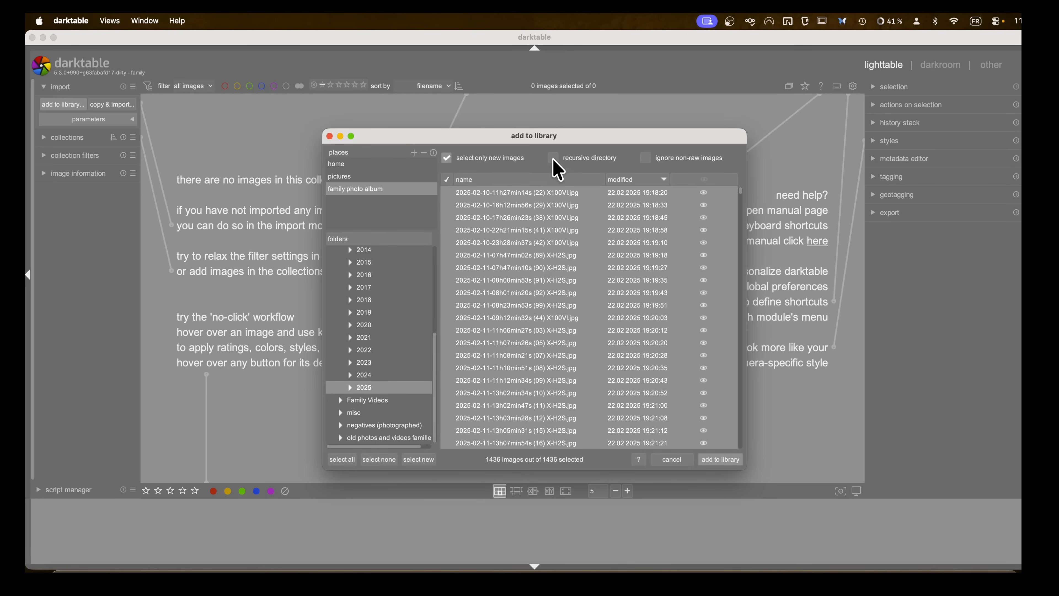
click(721, 459)
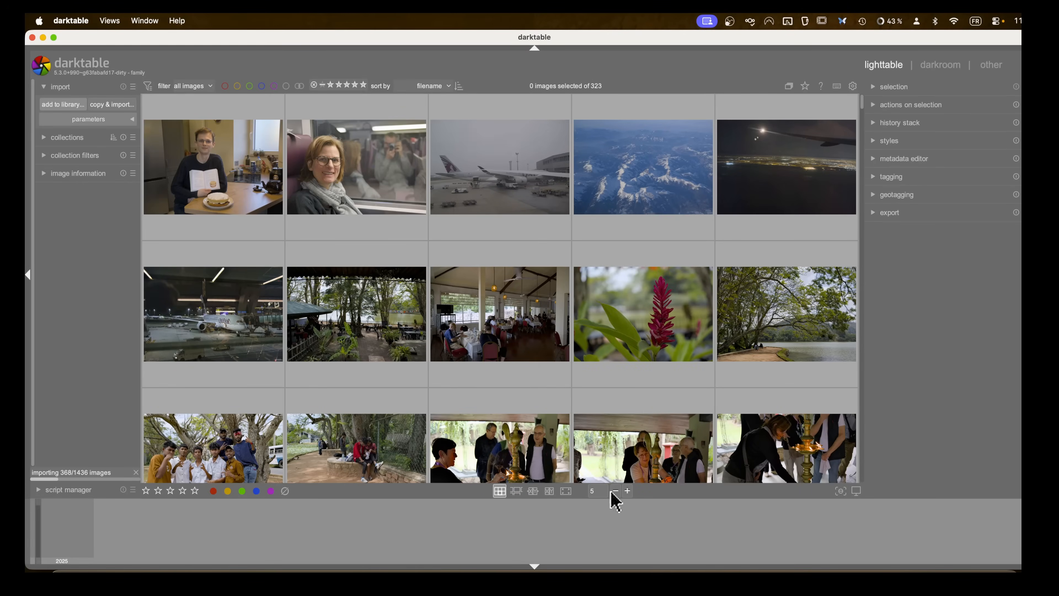
Step: Set the lighttable grid to show 10 thumbnails per row
click(628, 490)
click(628, 491)
click(627, 491)
click(627, 491)
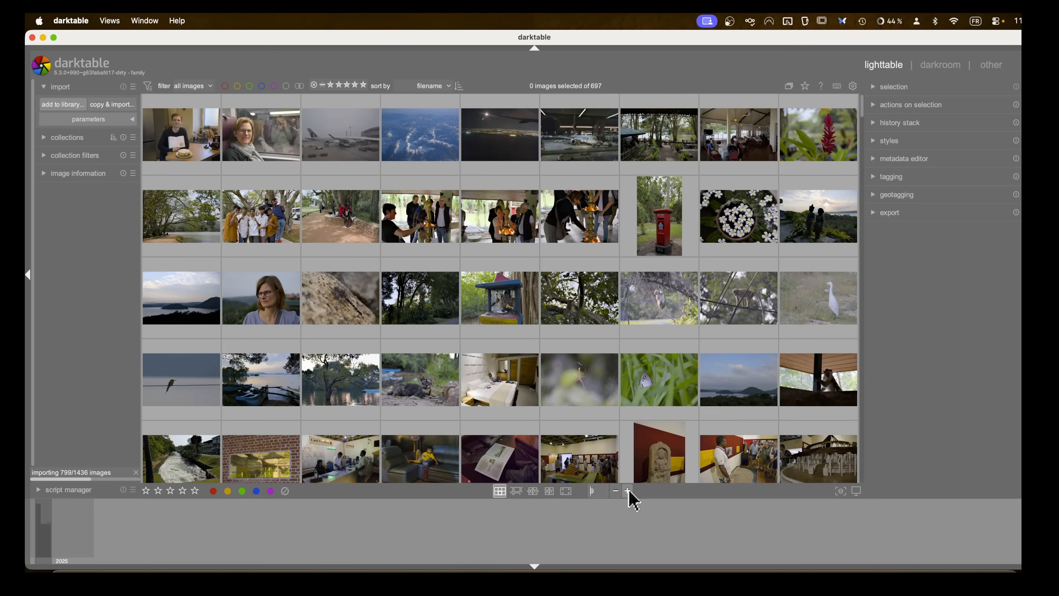
click(627, 491)
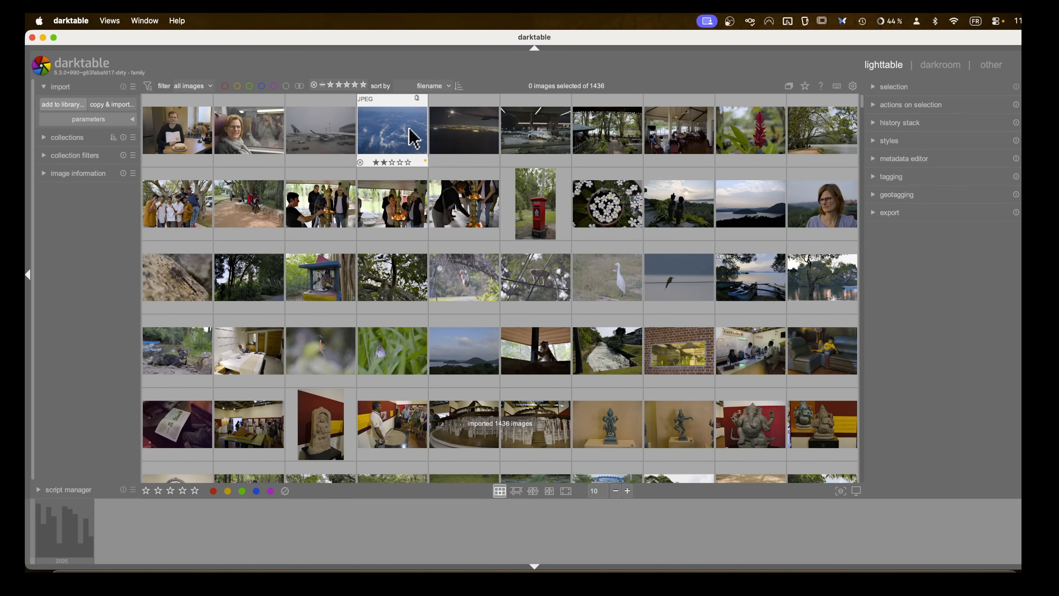
Step: Open the aerial photo of snowy mountains in the darkroom, widen the processing module panel and return to the lighttable
double_click(413, 138)
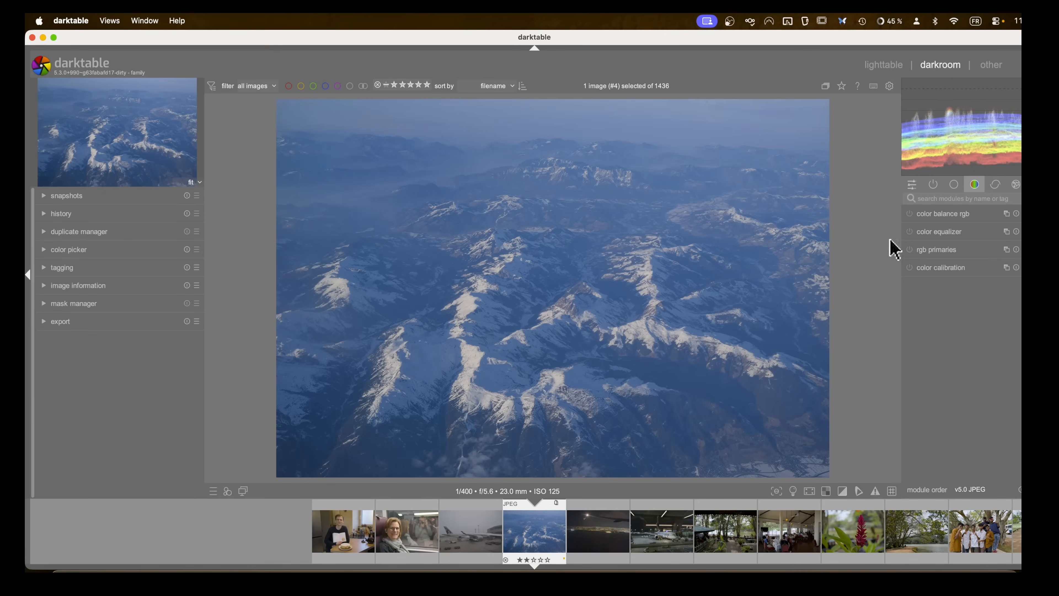
drag(905, 179, 865, 180)
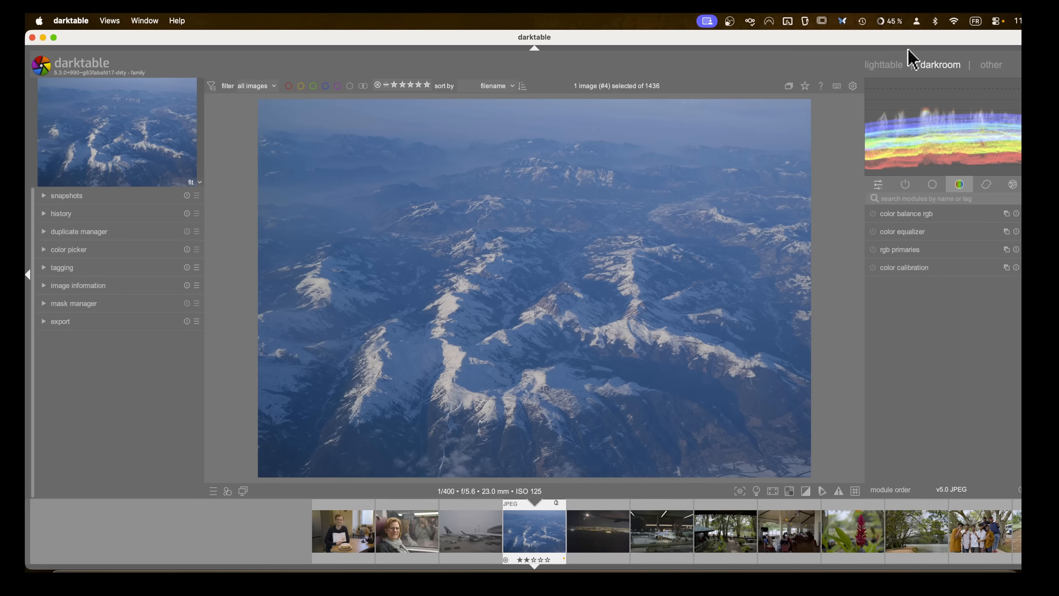
click(883, 65)
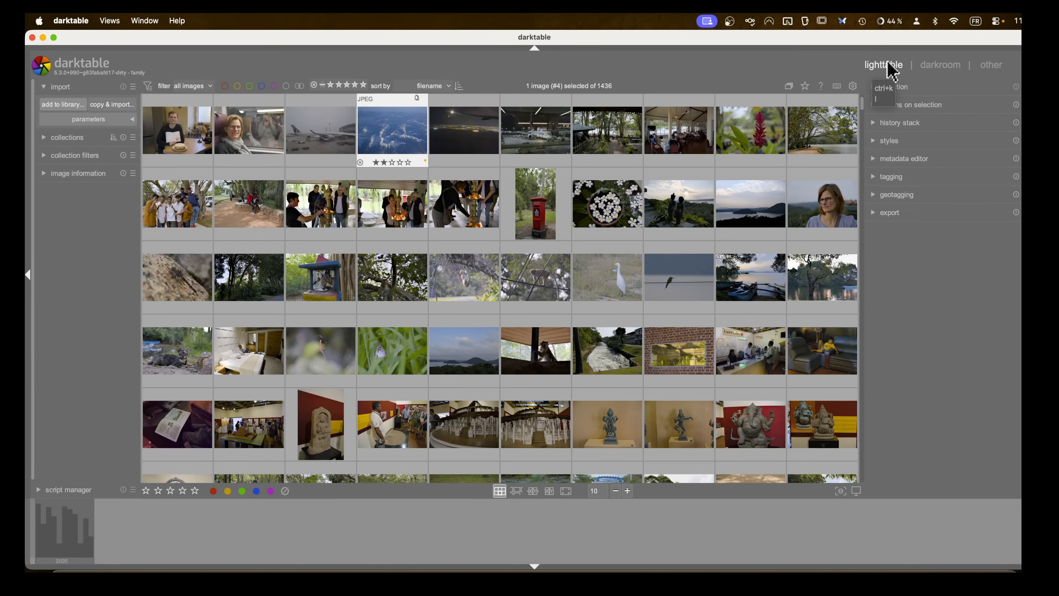
Step: Set the position of the scopes module to left in the miscellaneous preferences and close the preferences
click(853, 86)
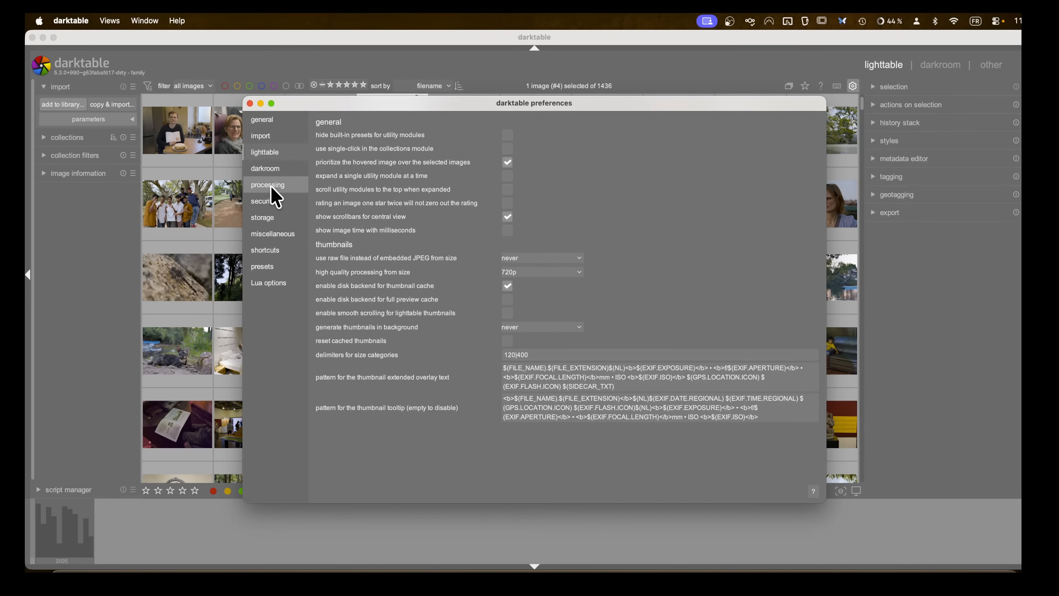
click(274, 234)
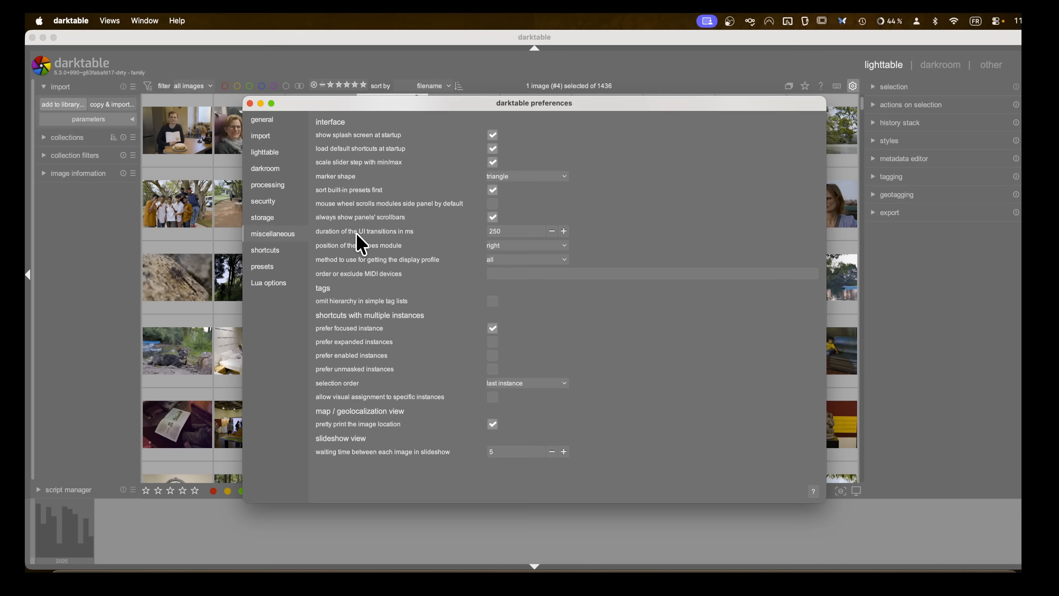
click(270, 202)
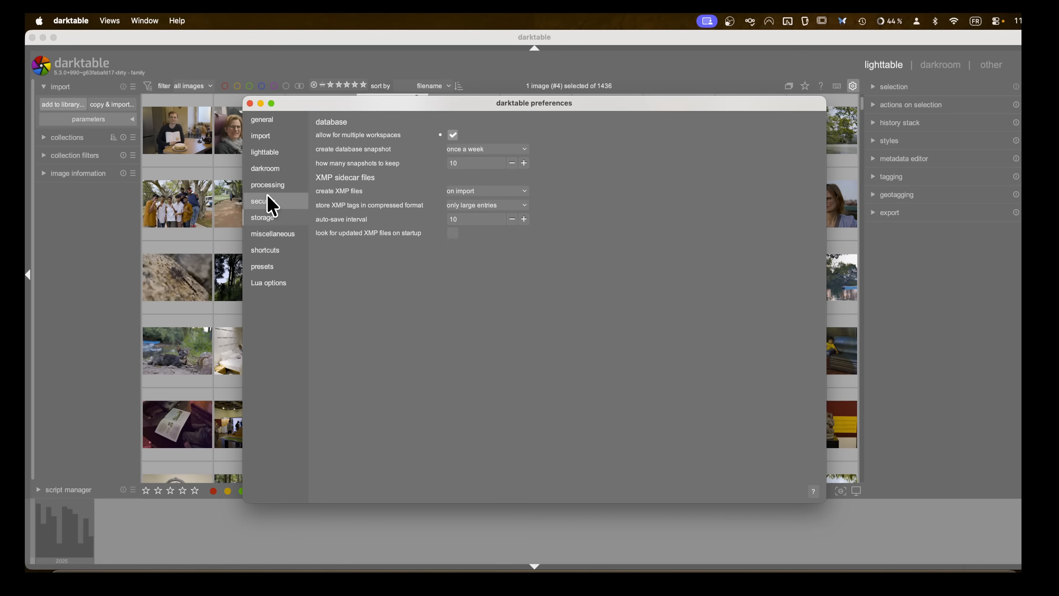
click(267, 187)
click(272, 169)
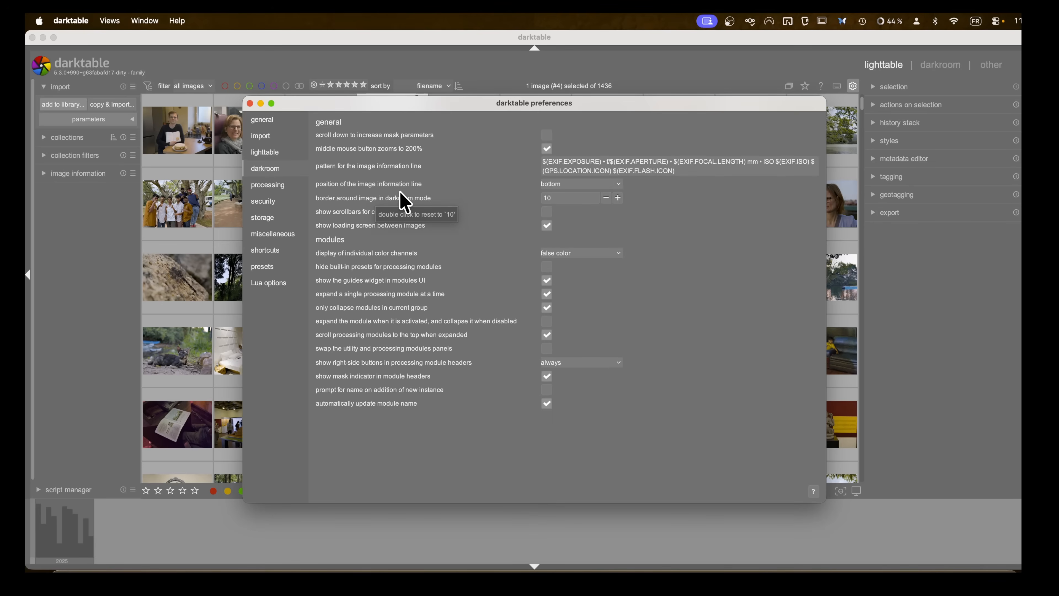
click(275, 235)
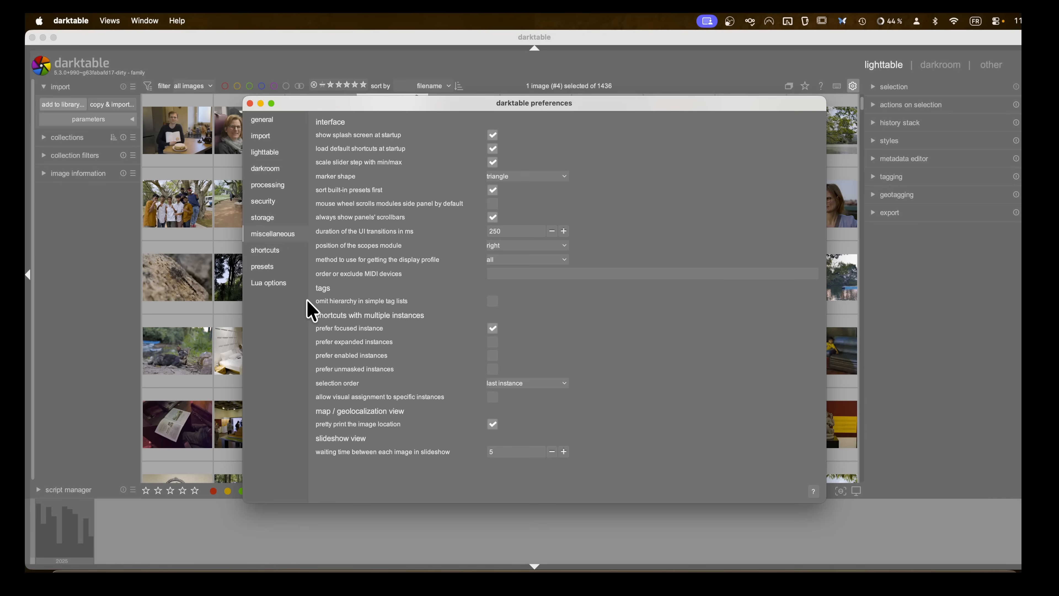
click(518, 246)
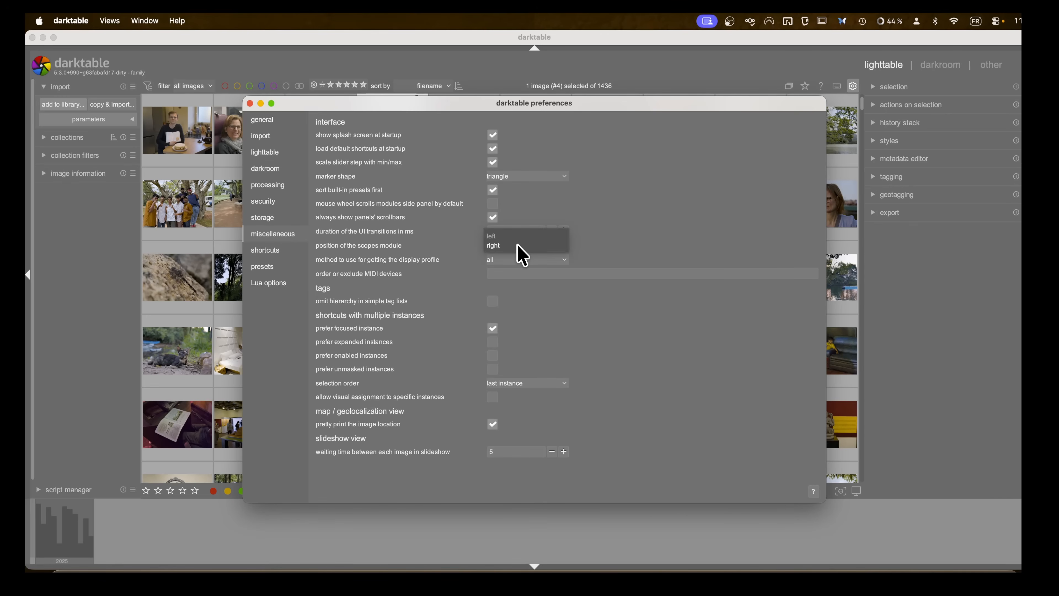
click(517, 236)
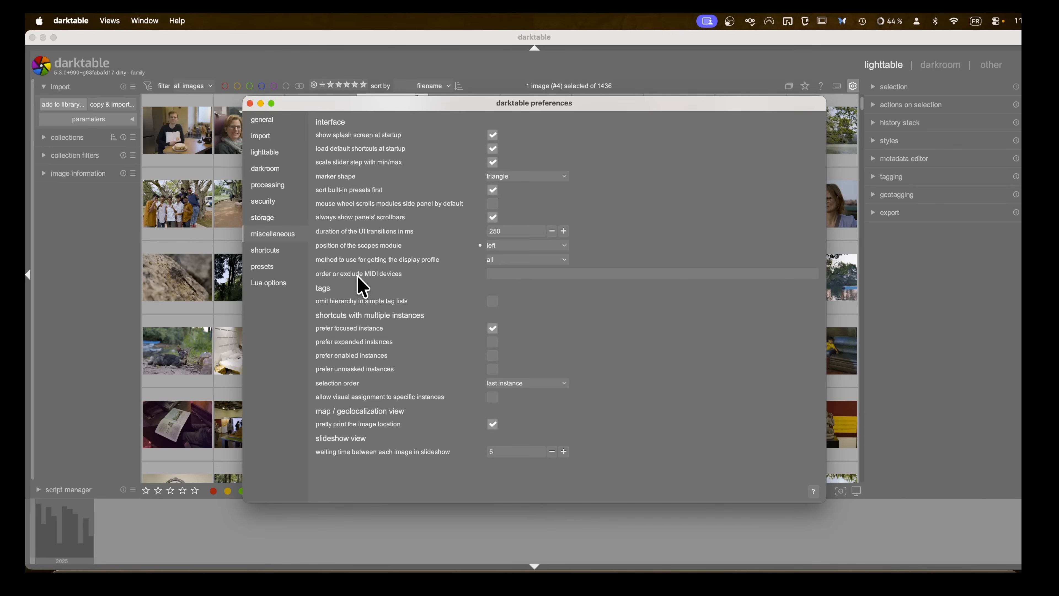
click(249, 103)
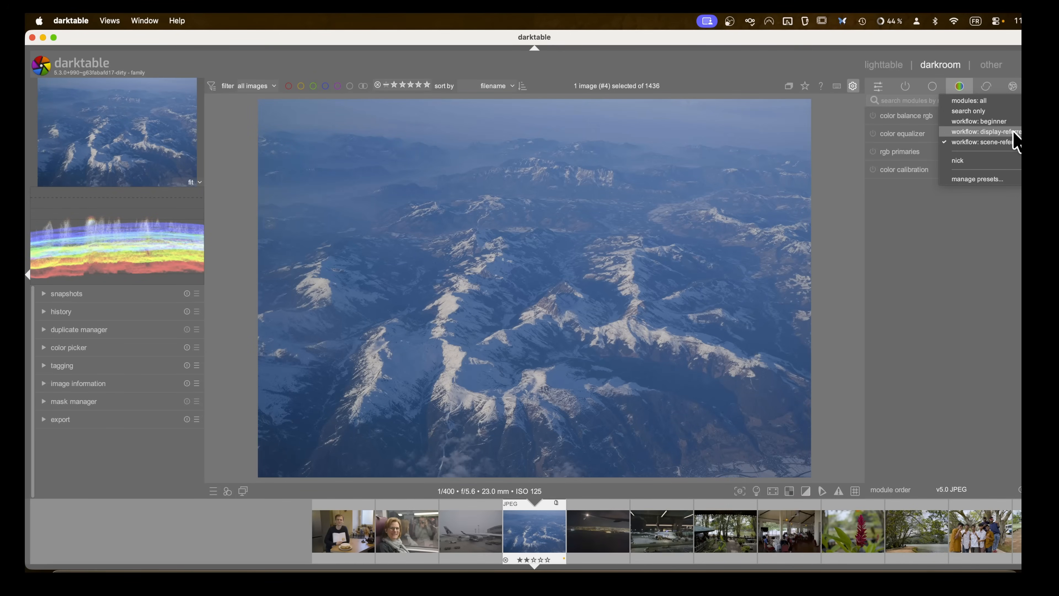
Step: Apply the modules: all layout to the darkroom processing modules and display the basic group
click(993, 105)
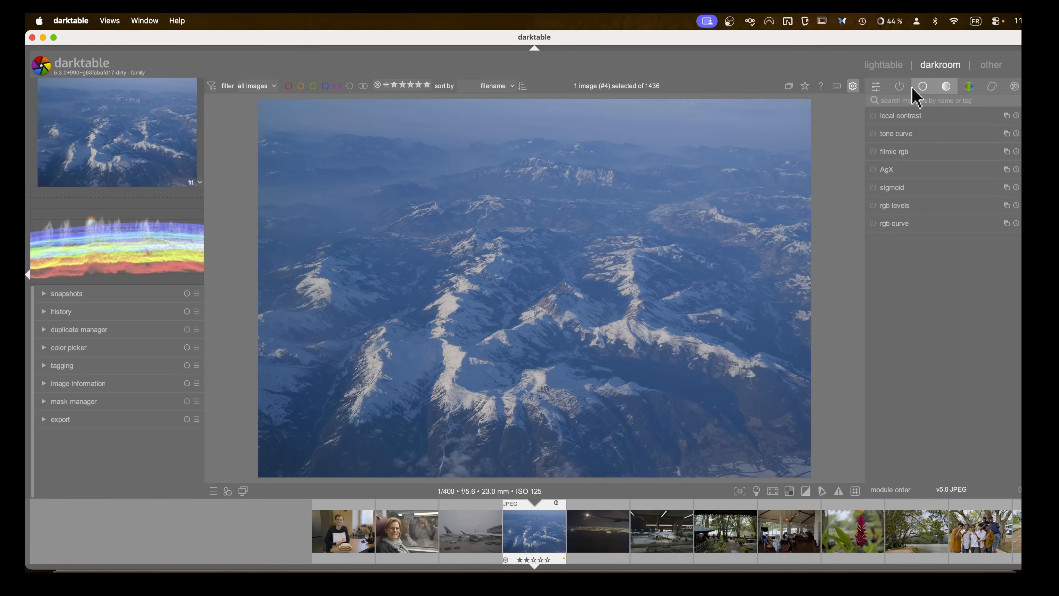
click(922, 88)
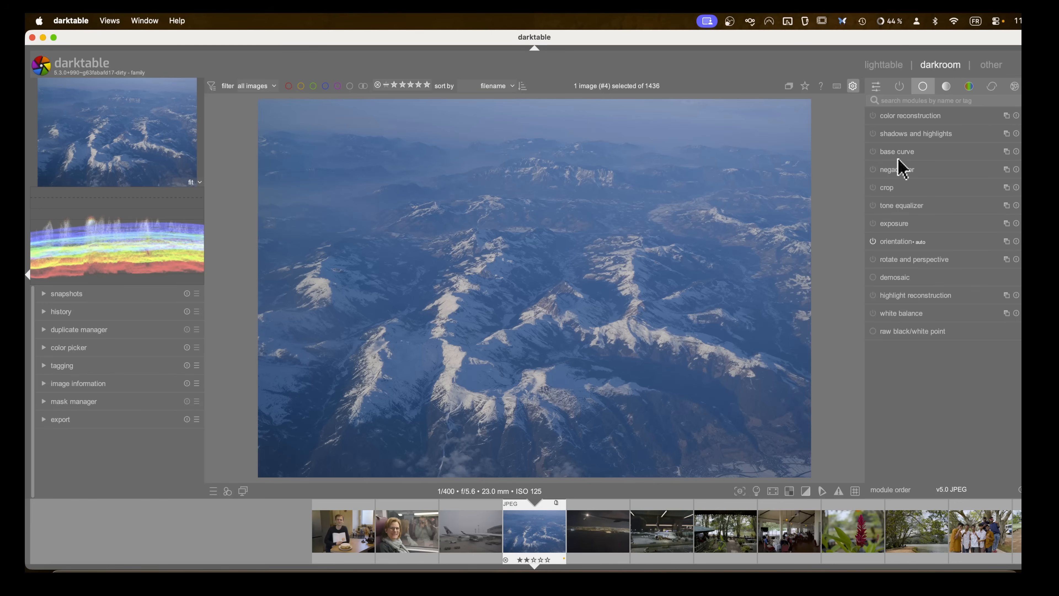
mouse_move(110, 277)
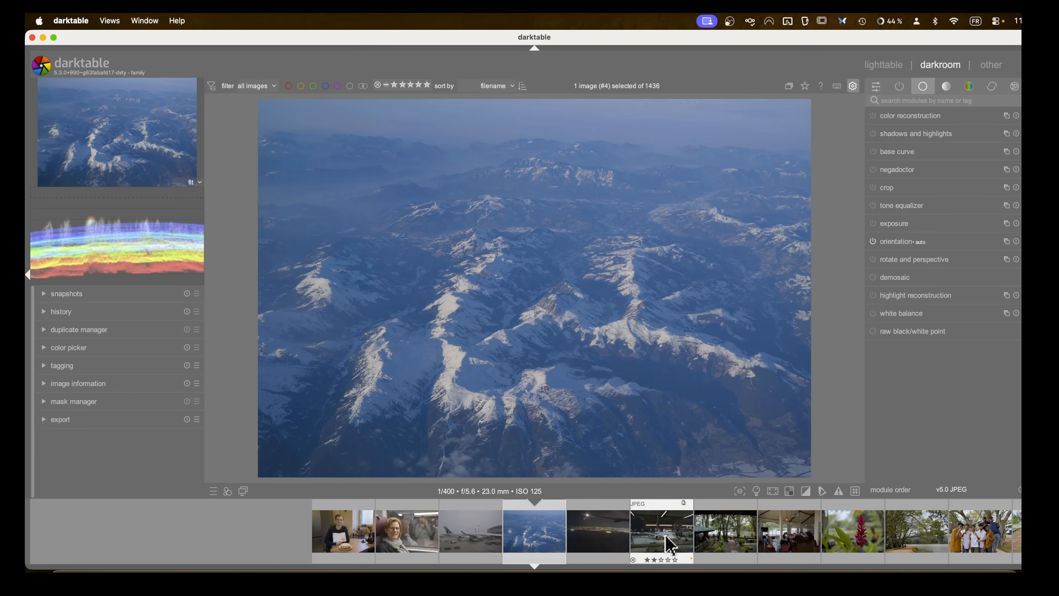
Step: Open the night airport photo of the Qatar plane and view the list of export presets
click(669, 543)
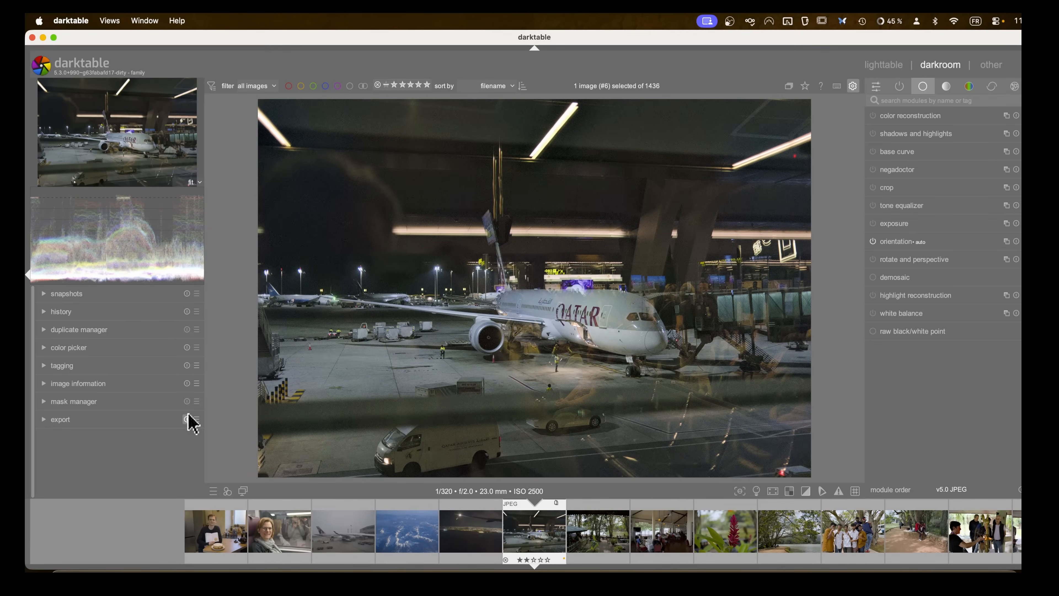
click(197, 420)
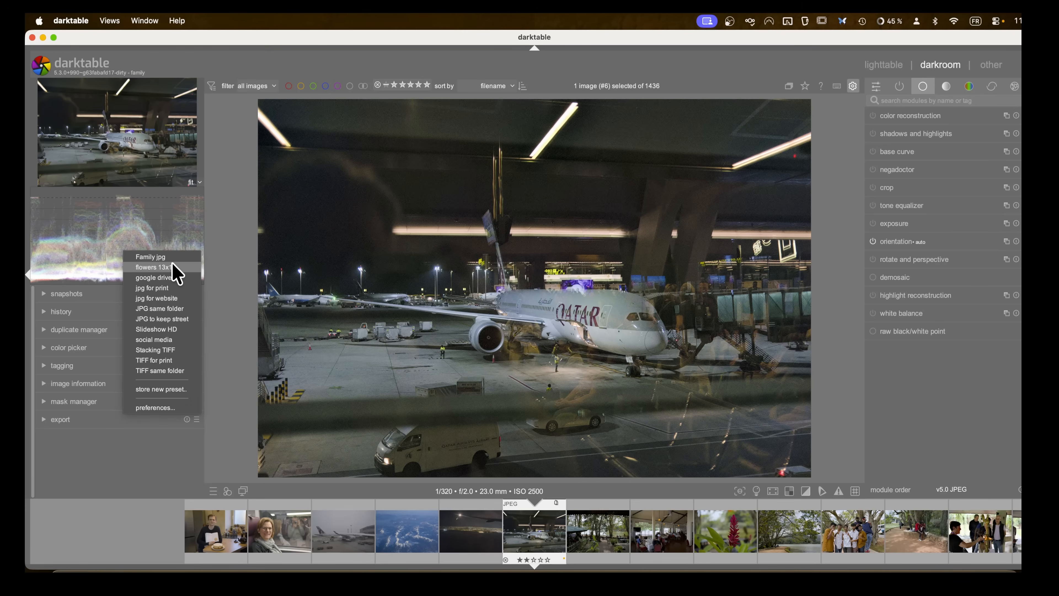
click(199, 426)
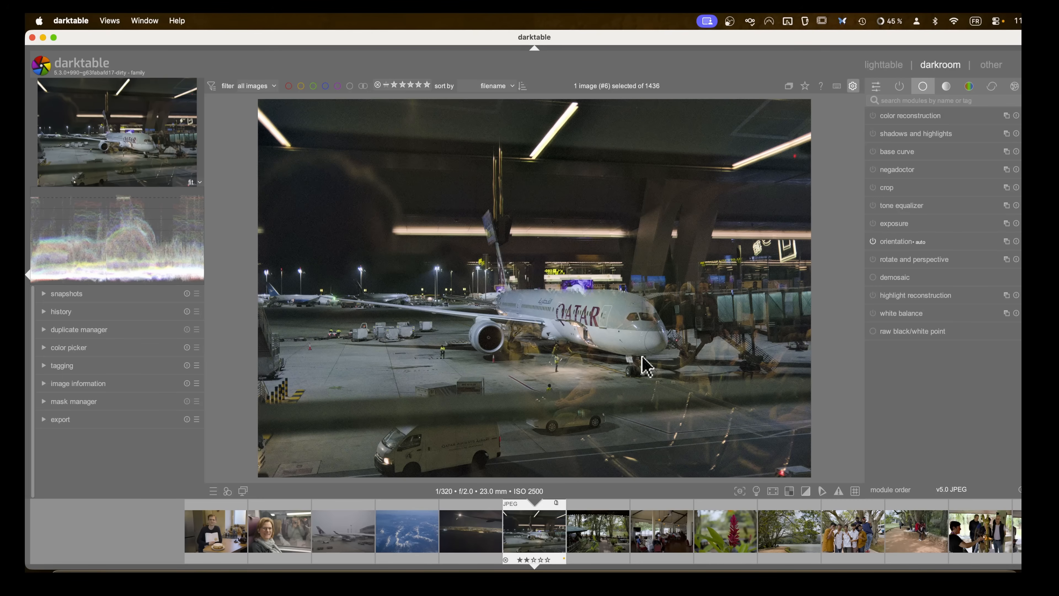
Step: Quit darktable and restart it with the default workspace
click(68, 21)
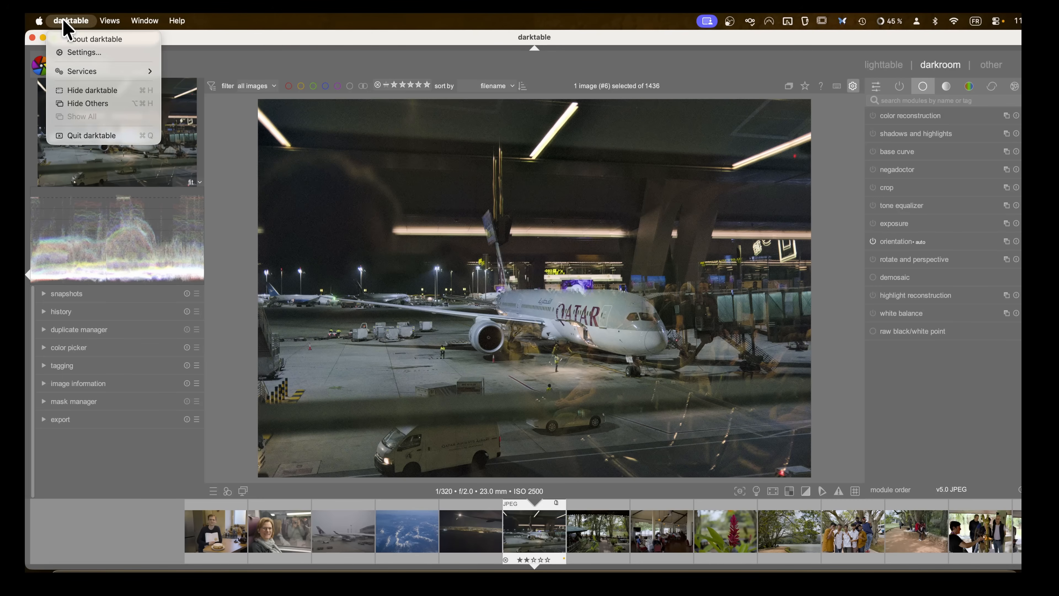
click(92, 135)
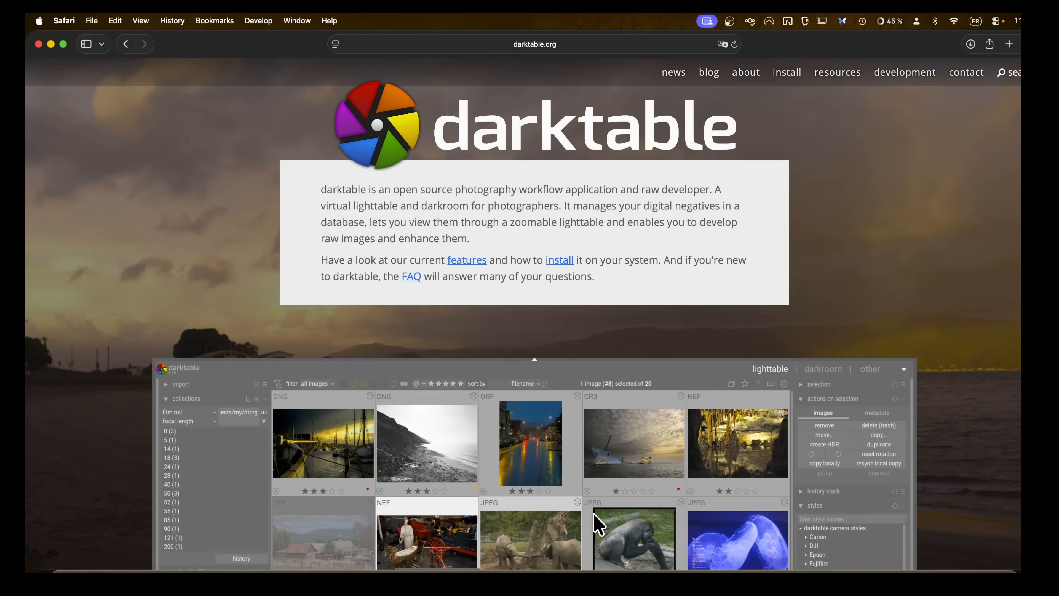
click(486, 568)
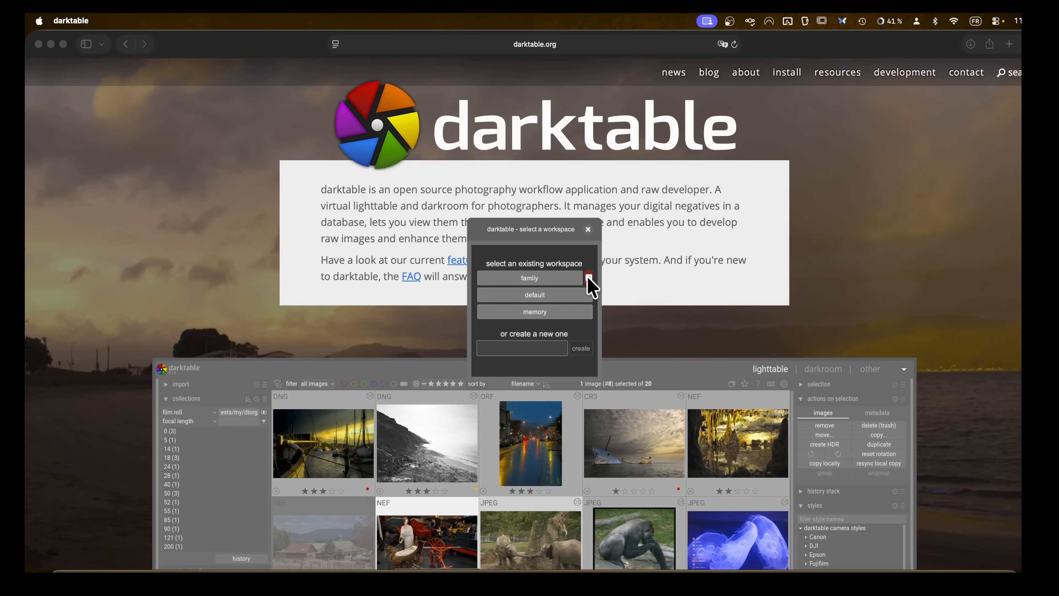
click(523, 296)
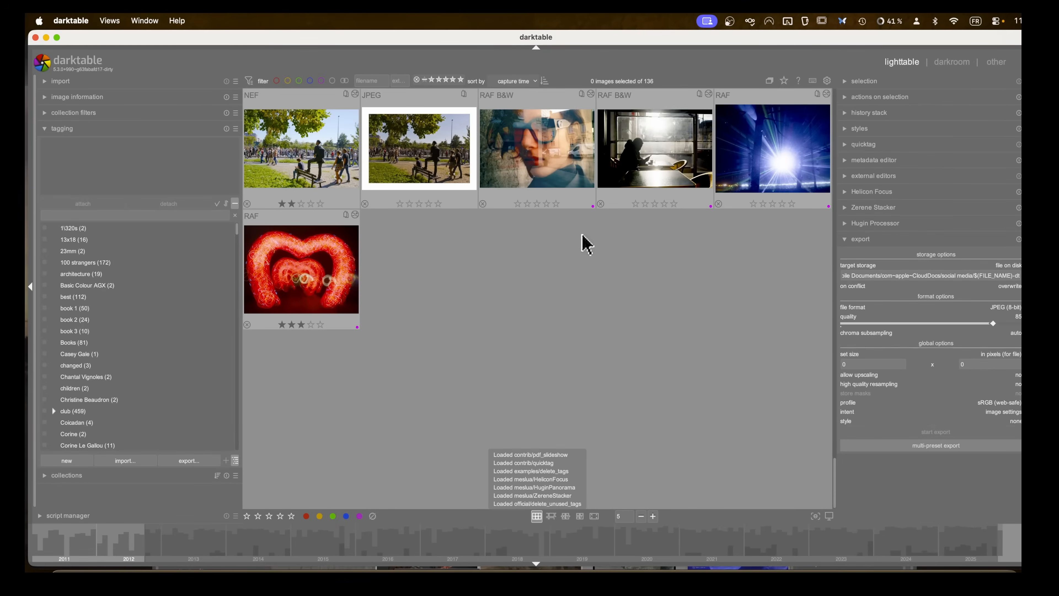
Step: Open the red heart light-painting photo in the darkroom, leave the crop module and bring up rotate and perspective
double_click(298, 268)
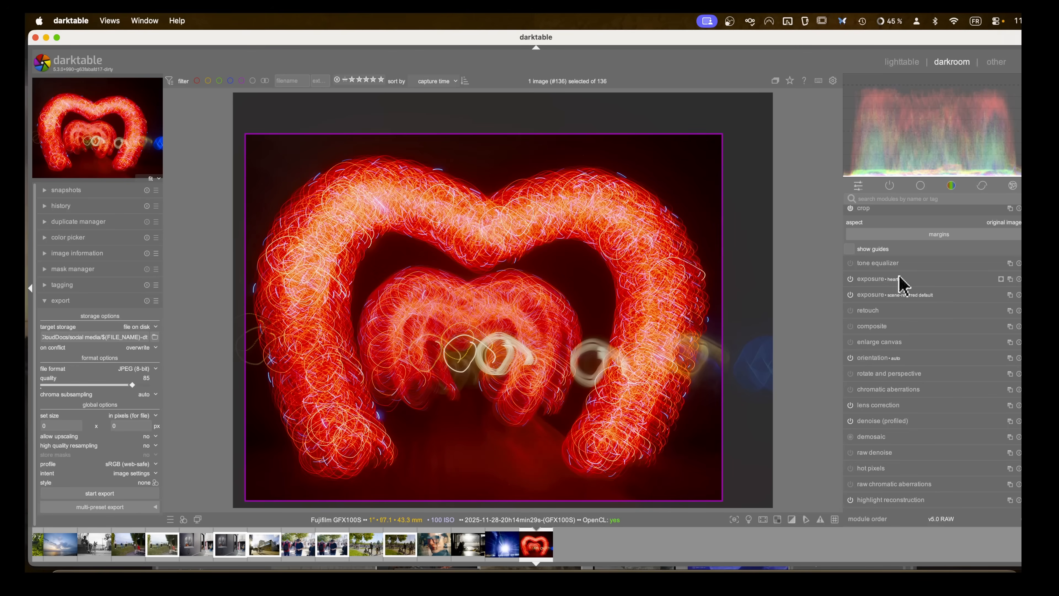
key(c)
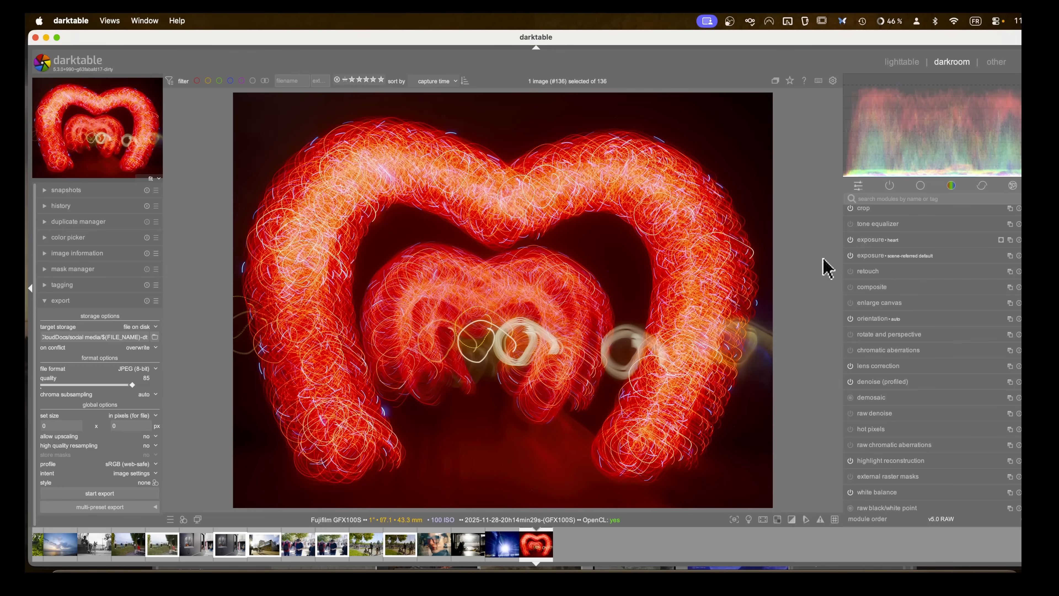
key(r)
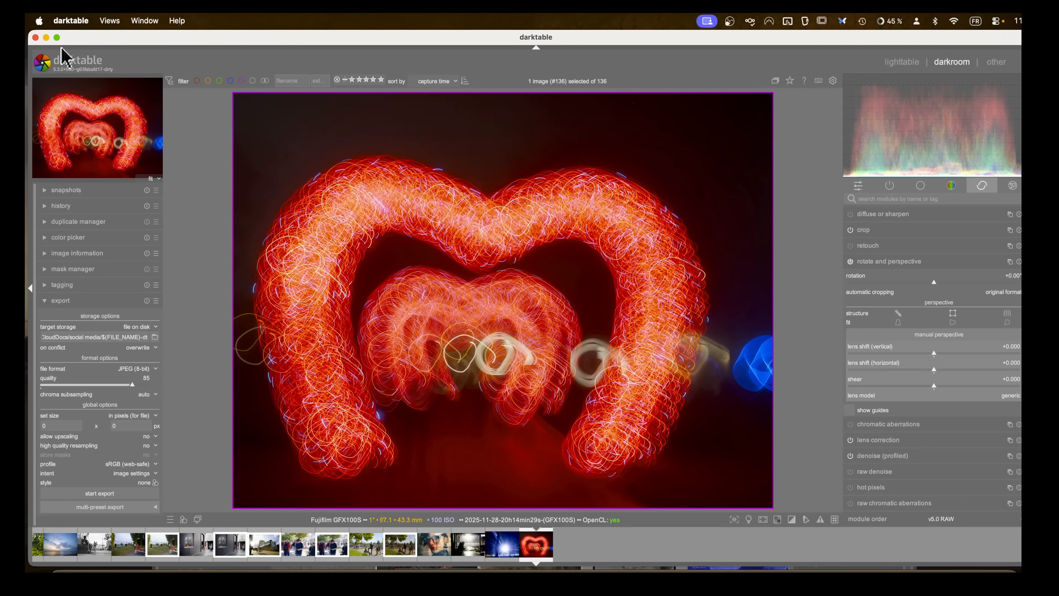
click(71, 21)
mouse_move(136, 19)
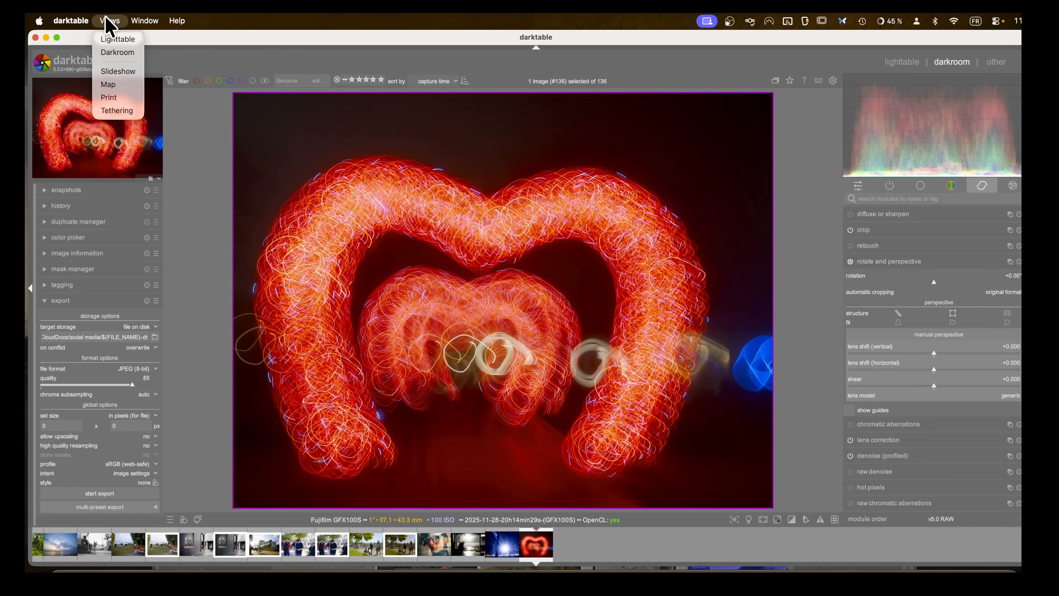
mouse_move(65, 25)
click(142, 23)
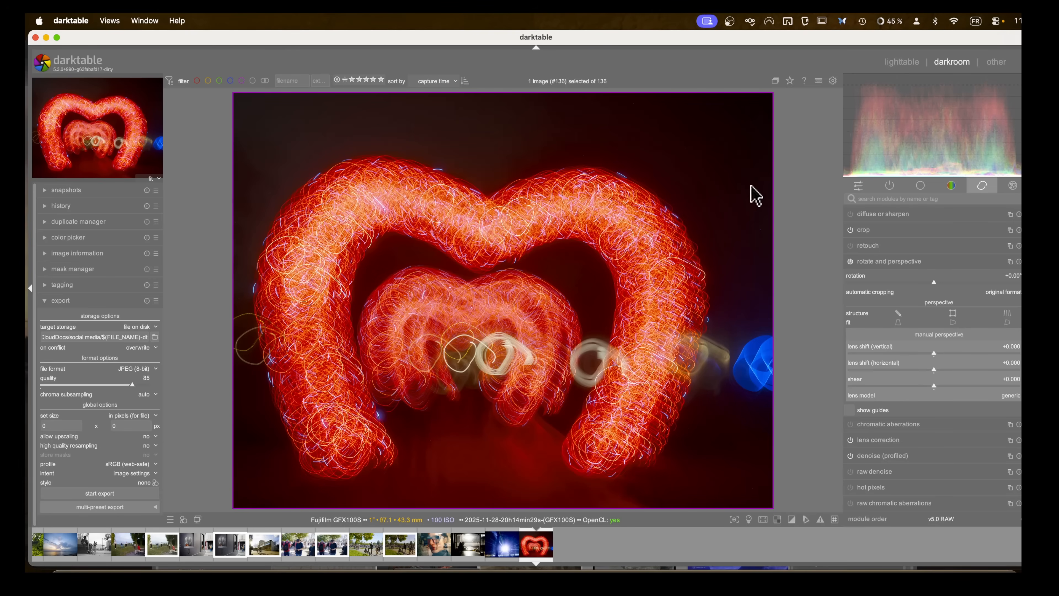
Step: Show only the active modules, collapse color balance rgb and expand the AgX module
click(892, 186)
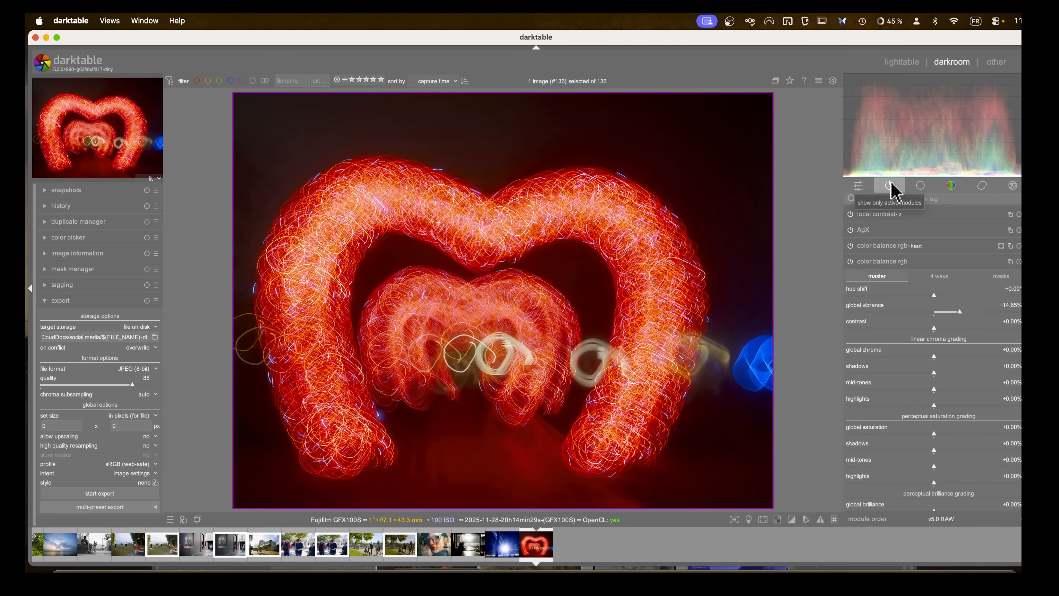
click(878, 262)
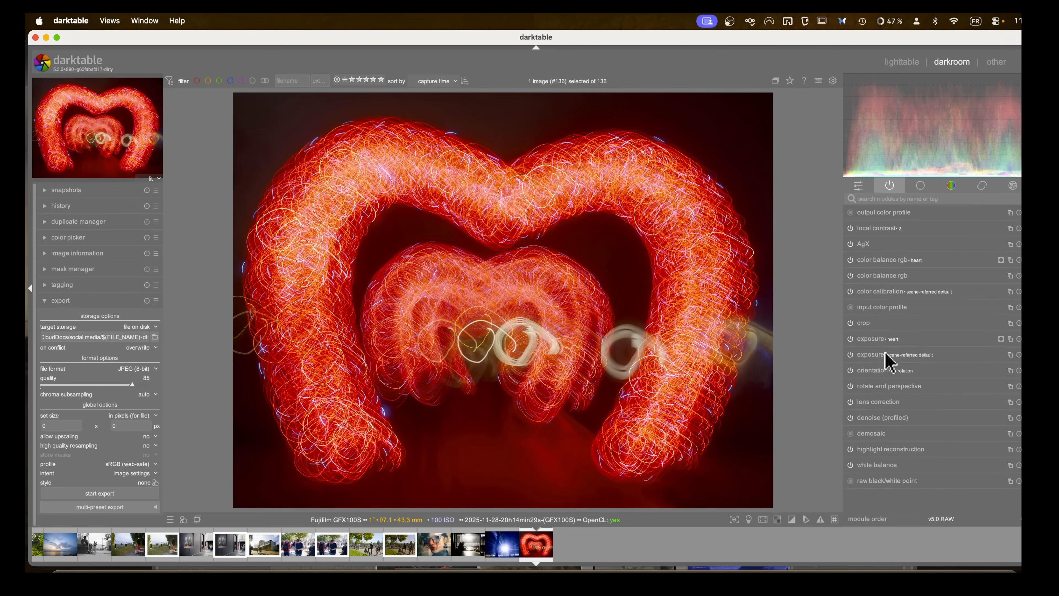
click(870, 245)
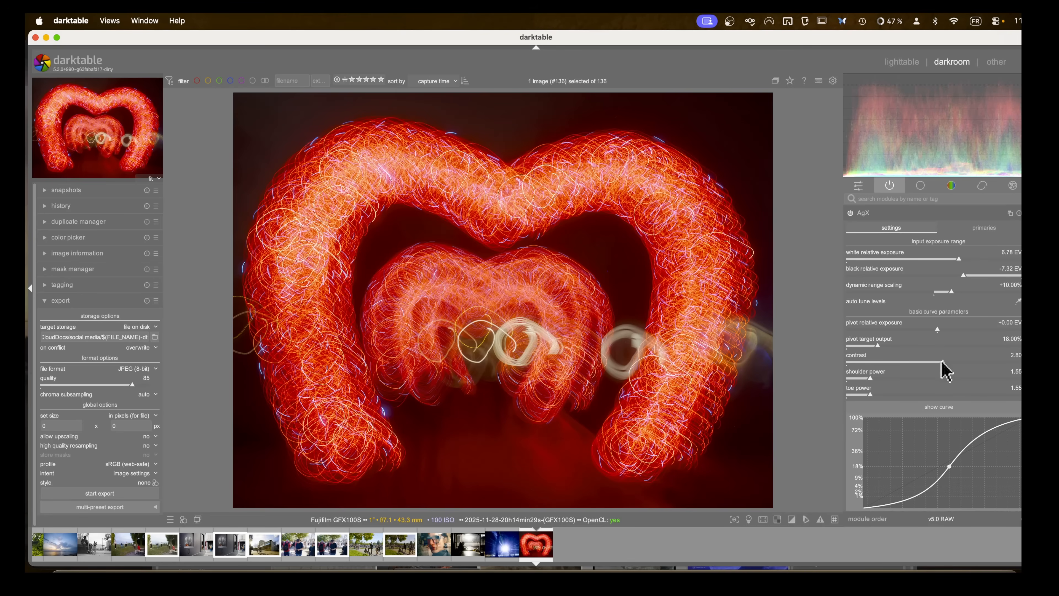
Step: Raise the AgX contrast to the slider's 5.00 limit and extend it further by entering 7
drag(942, 361, 1022, 362)
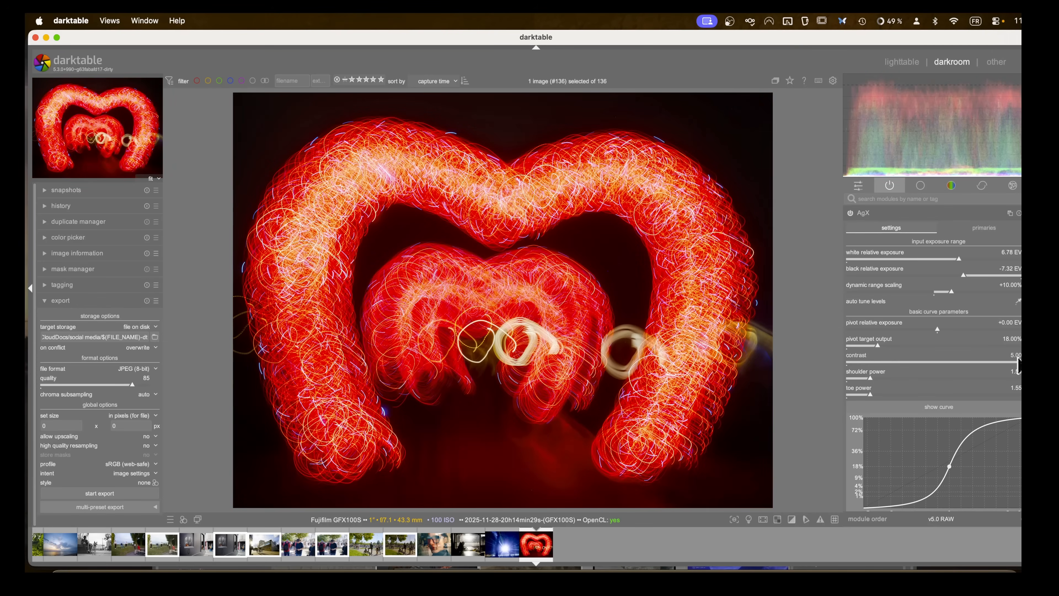
right_click(930, 362)
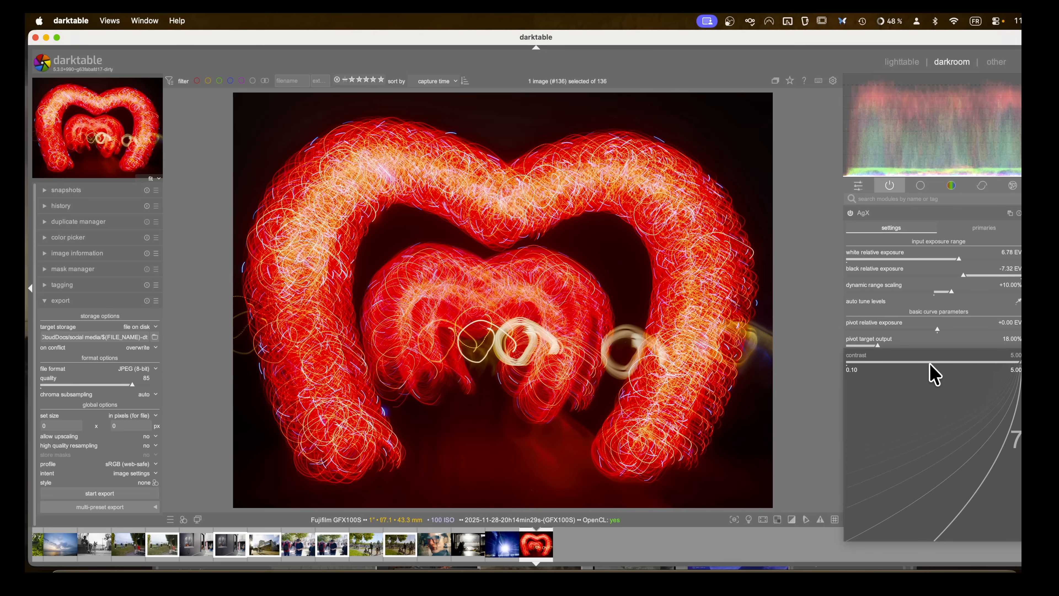
text(7)
key(Return)
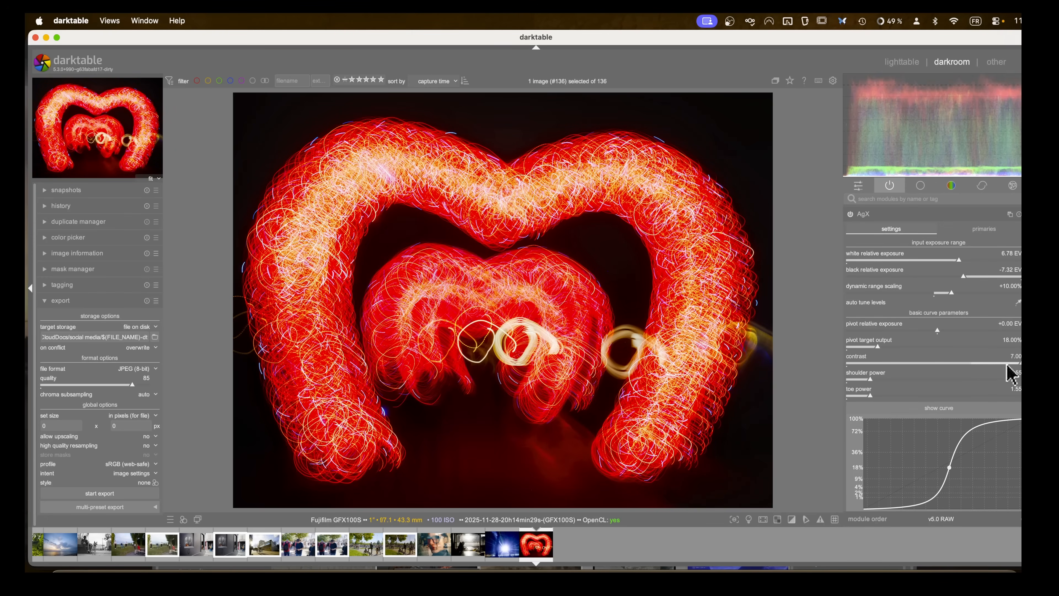
Step: Lower the AgX contrast to about 3.19
drag(1019, 370, 955, 370)
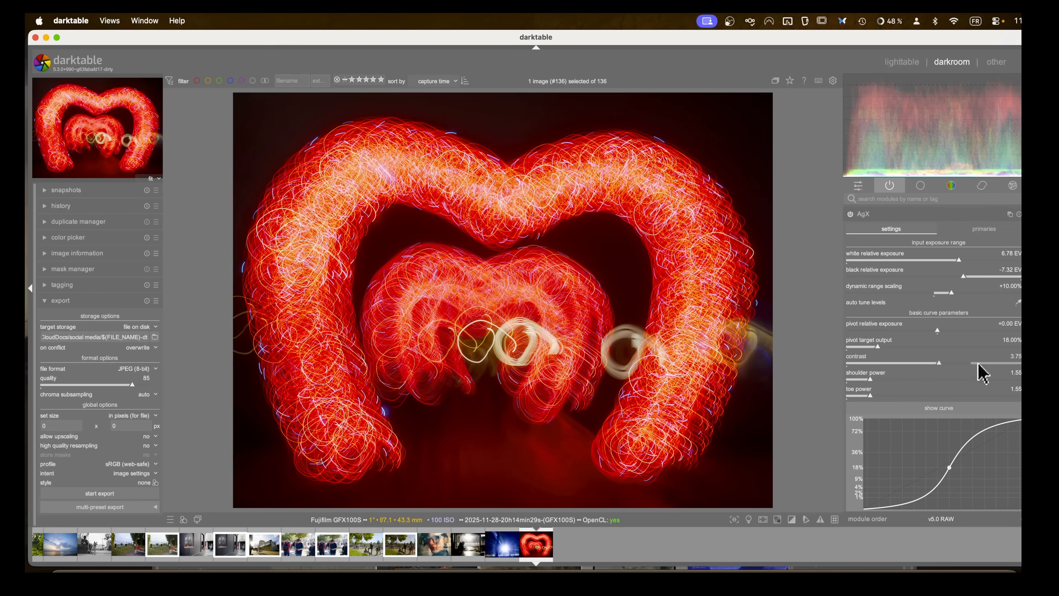
mouse_move(933, 365)
mouse_down()
mouse_move(1017, 362)
mouse_move(930, 362)
mouse_move(957, 362)
mouse_up()
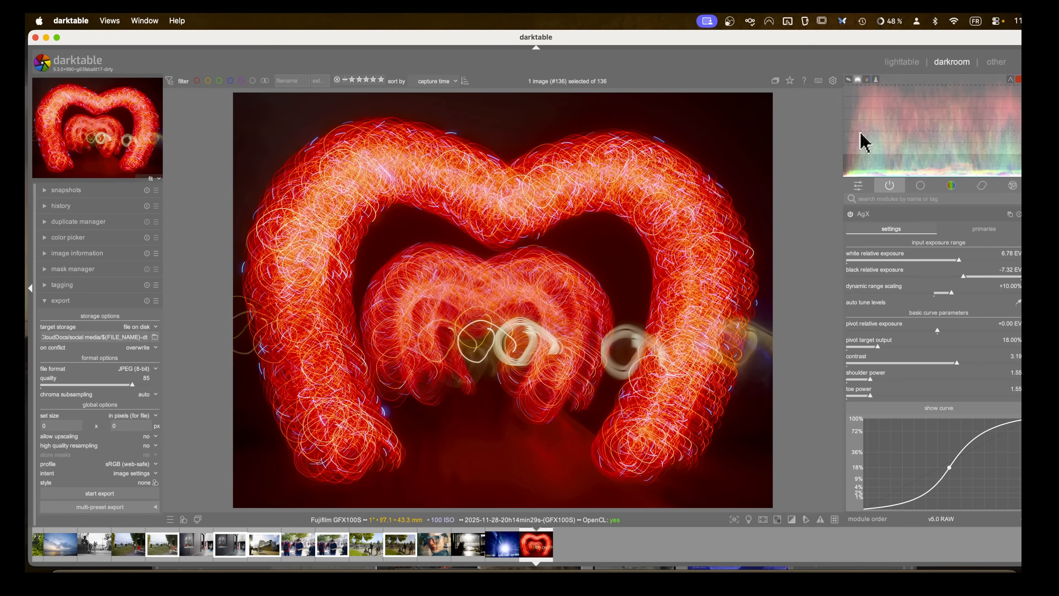
Step: In the miscellaneous preferences, set the marker shape to circle, turn off sorting built-in presets first and close the preferences
click(833, 81)
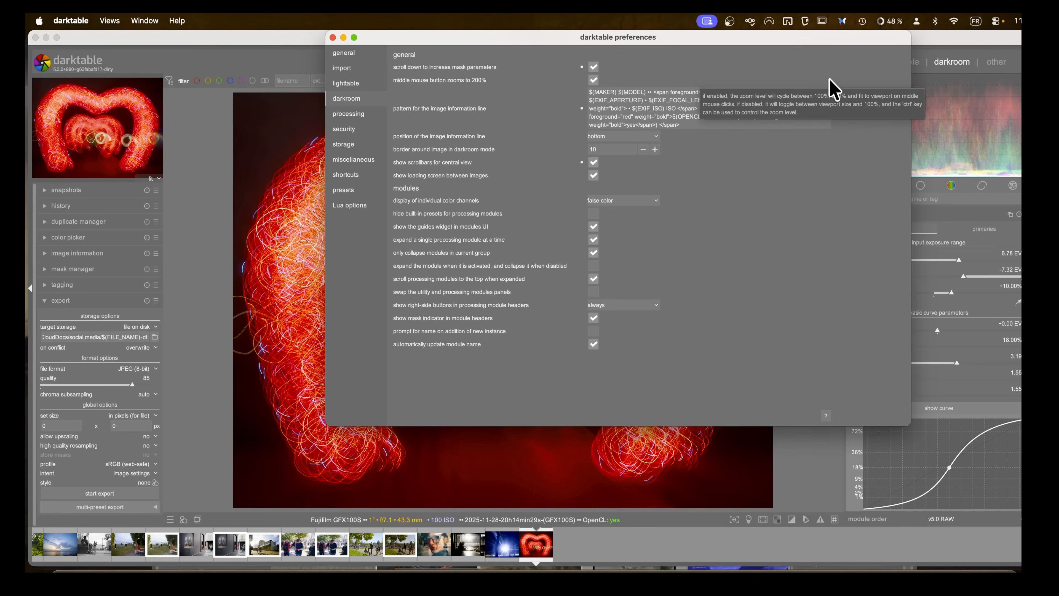
click(353, 167)
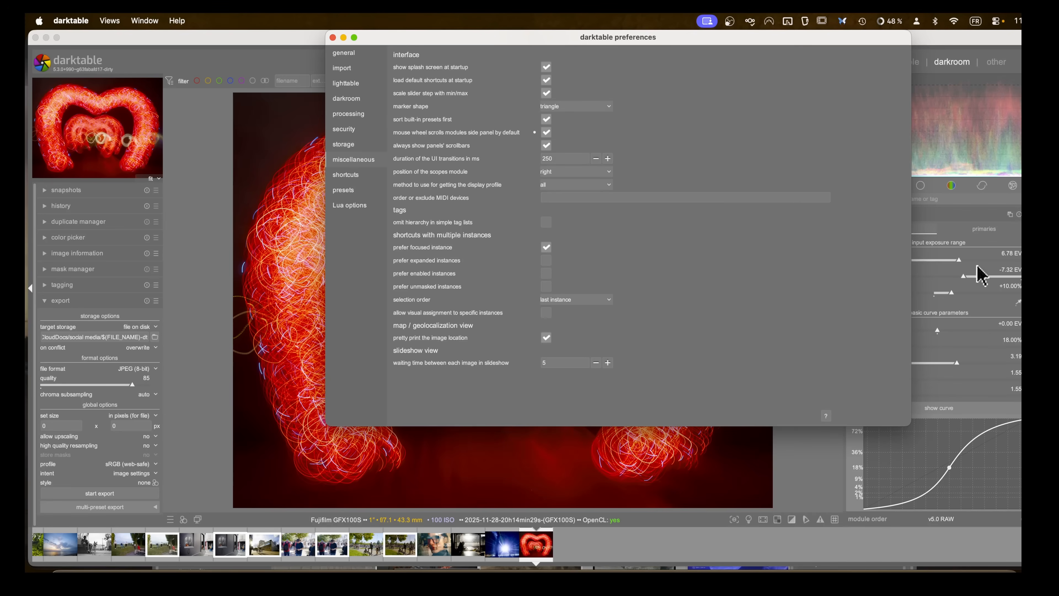
click(606, 105)
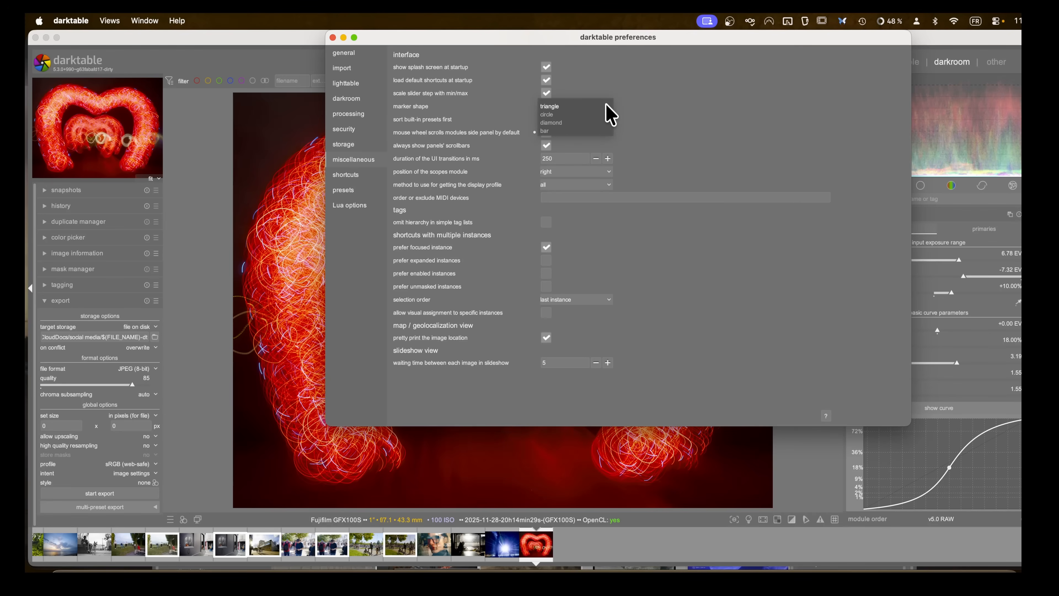
click(562, 114)
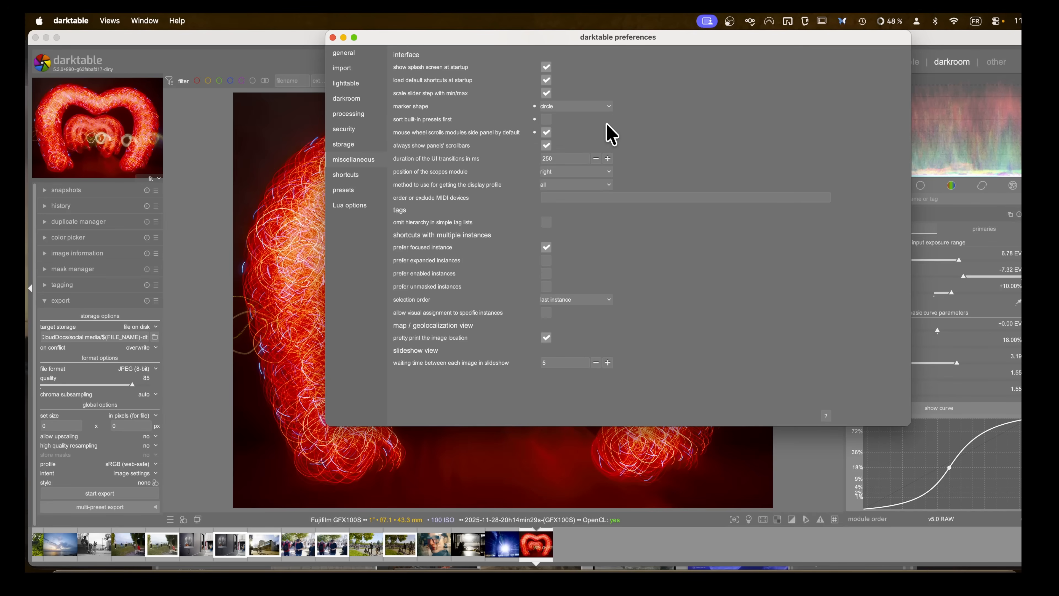
click(332, 37)
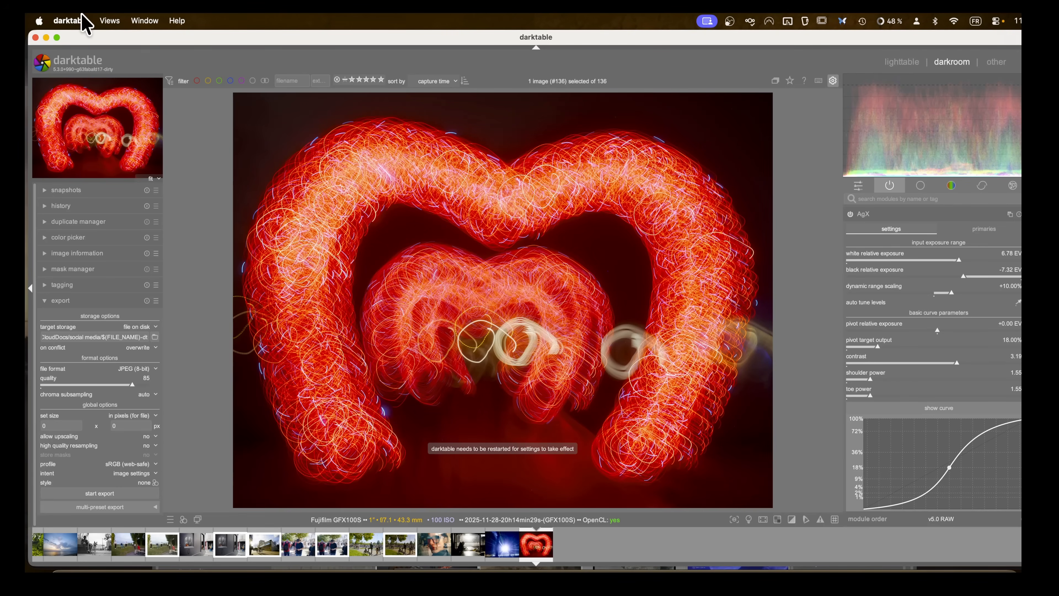
Step: Restart darktable in the default workspace to apply the changed interface preferences
click(78, 21)
click(111, 137)
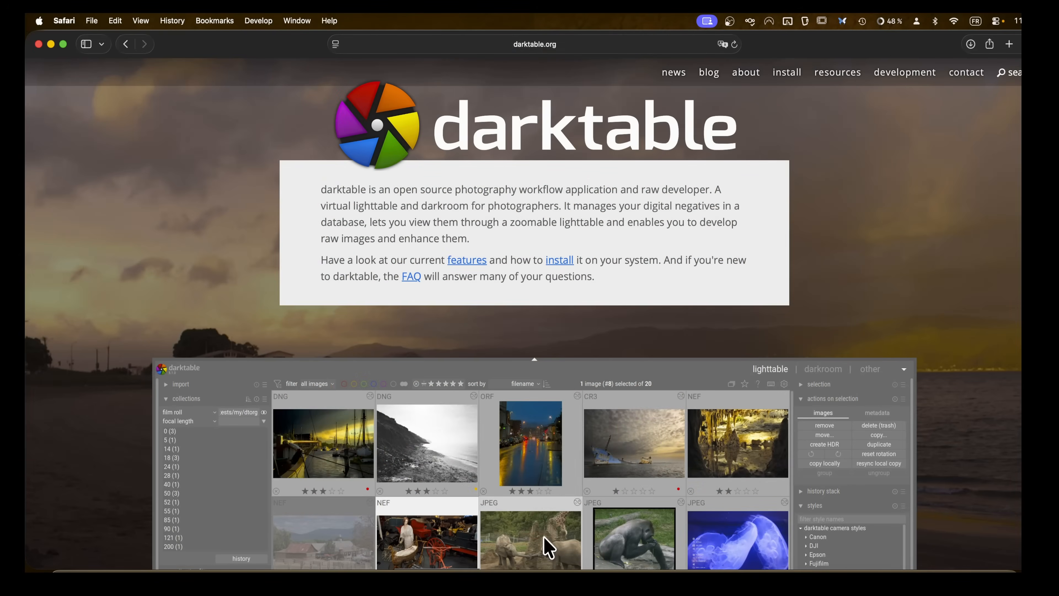
click(486, 577)
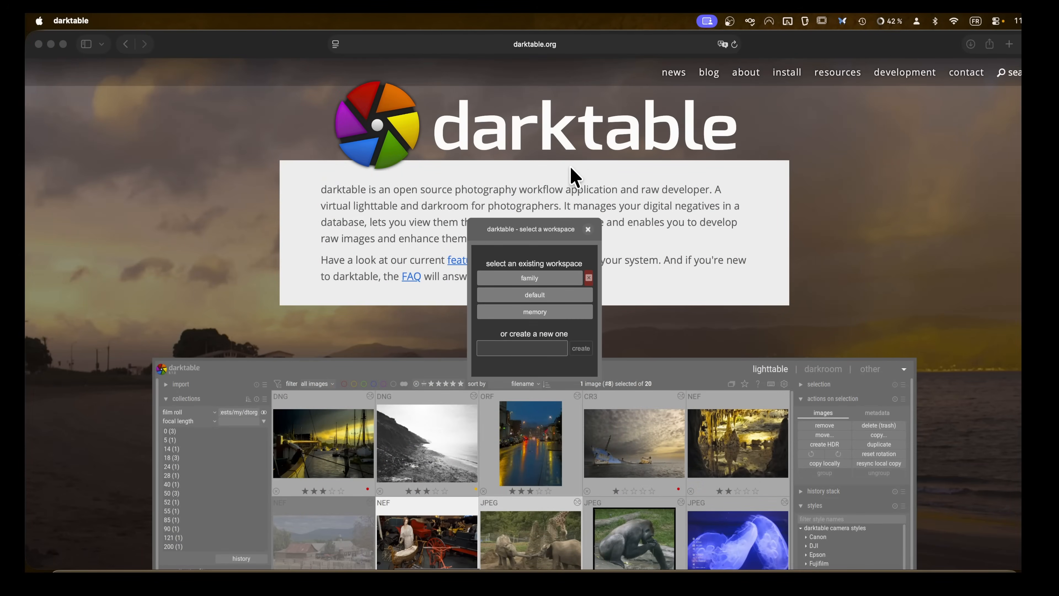
click(539, 294)
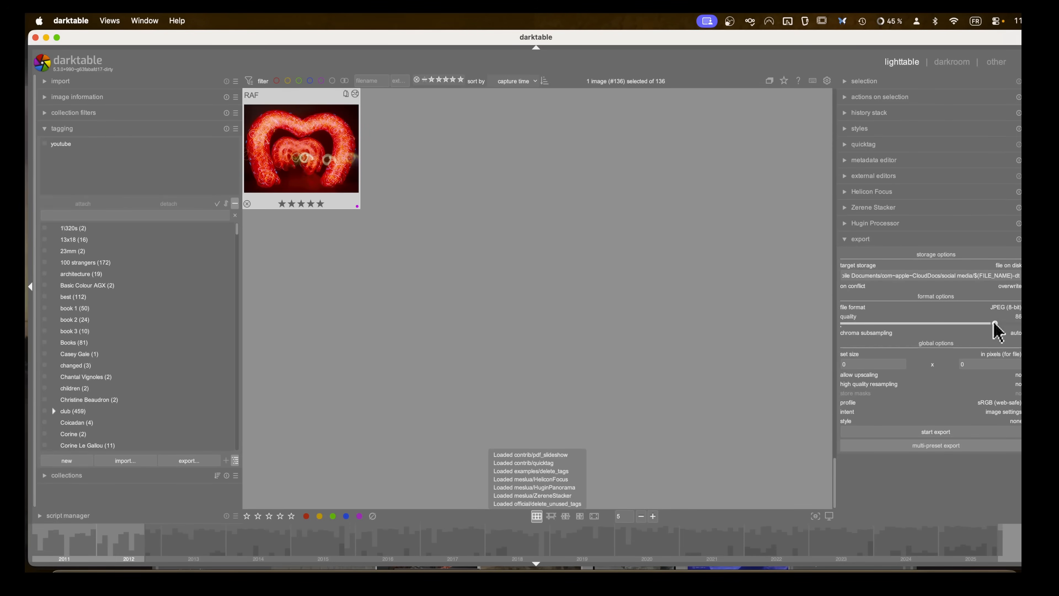
Step: Lower the JPEG export quality to 63 and open the red heart photo in the darkroom
drag(993, 324, 953, 325)
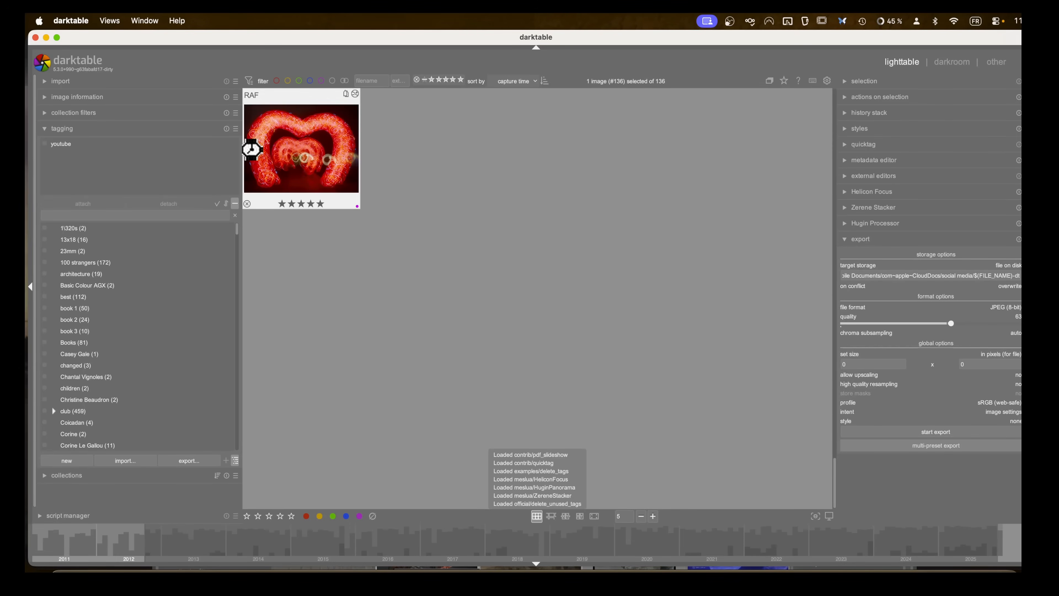
double_click(277, 169)
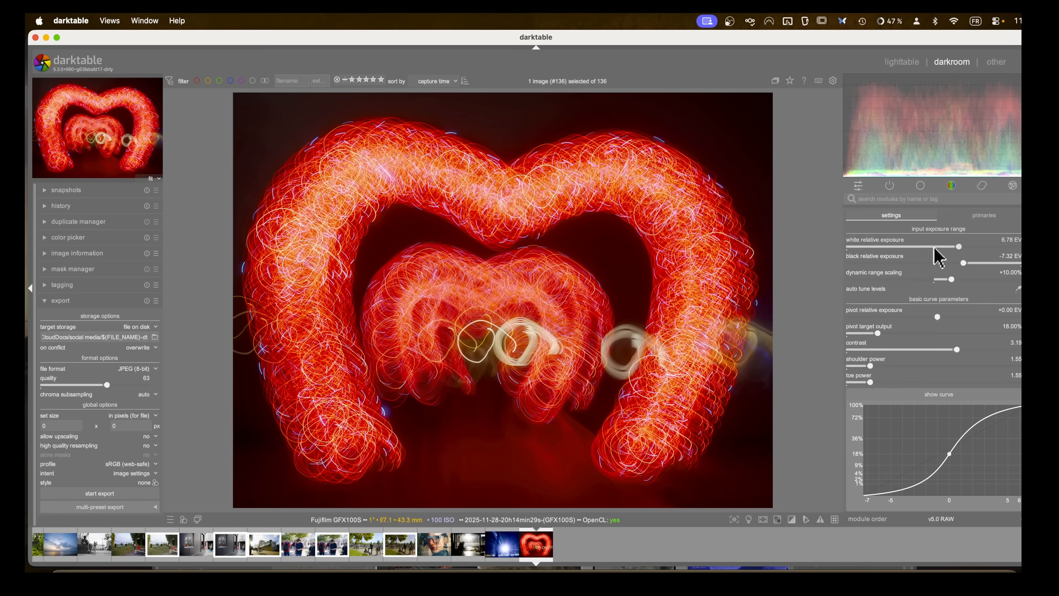
Step: Set the marker shape back to triangle in the miscellaneous preferences
click(832, 81)
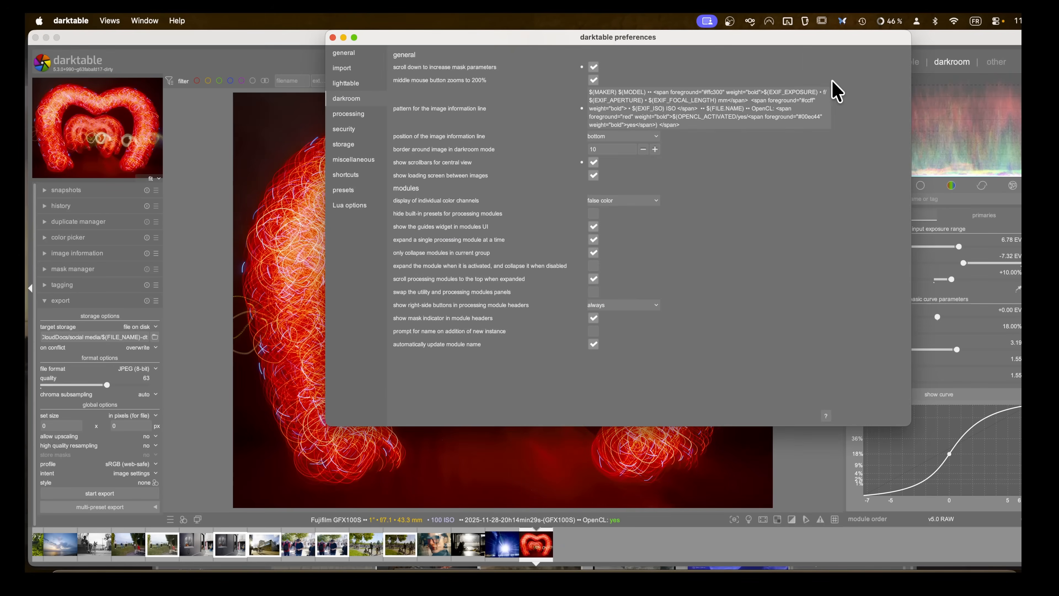
click(360, 161)
click(564, 105)
click(564, 100)
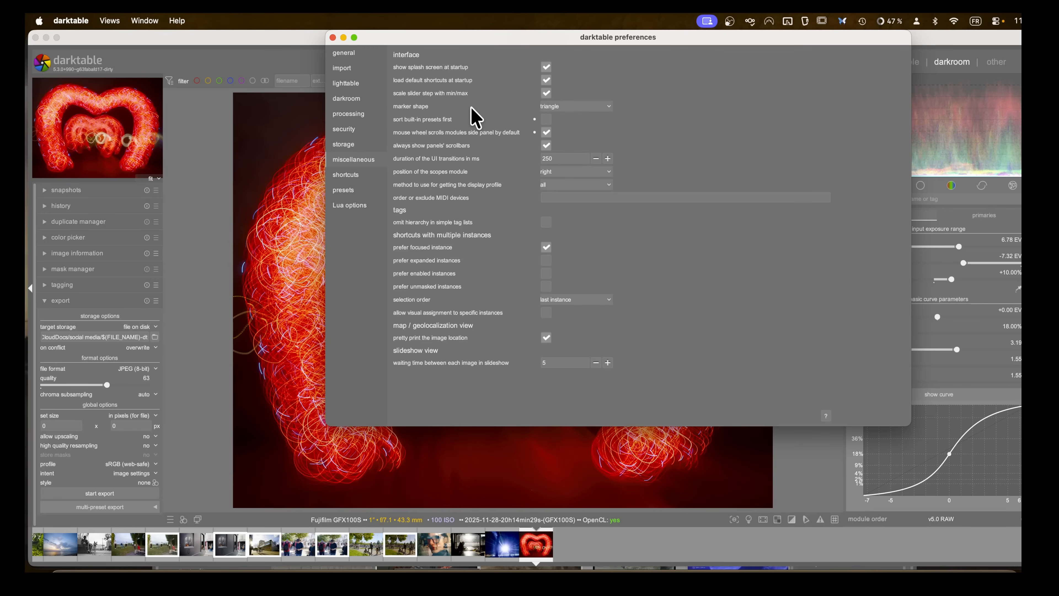
Step: Set the marker shape to diamond in the miscellaneous preferences and close the preferences
click(550, 107)
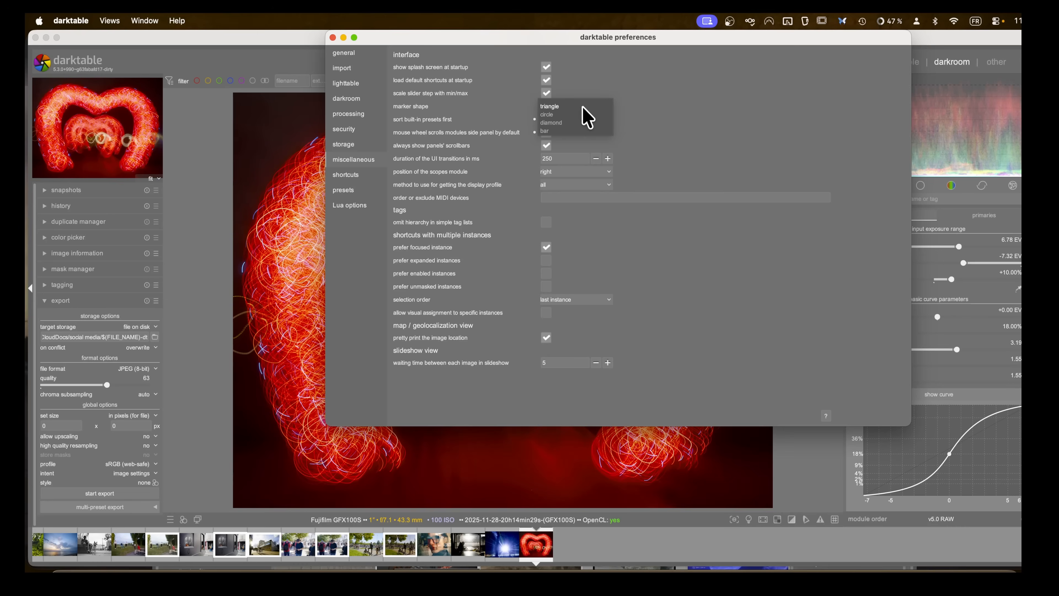
click(583, 107)
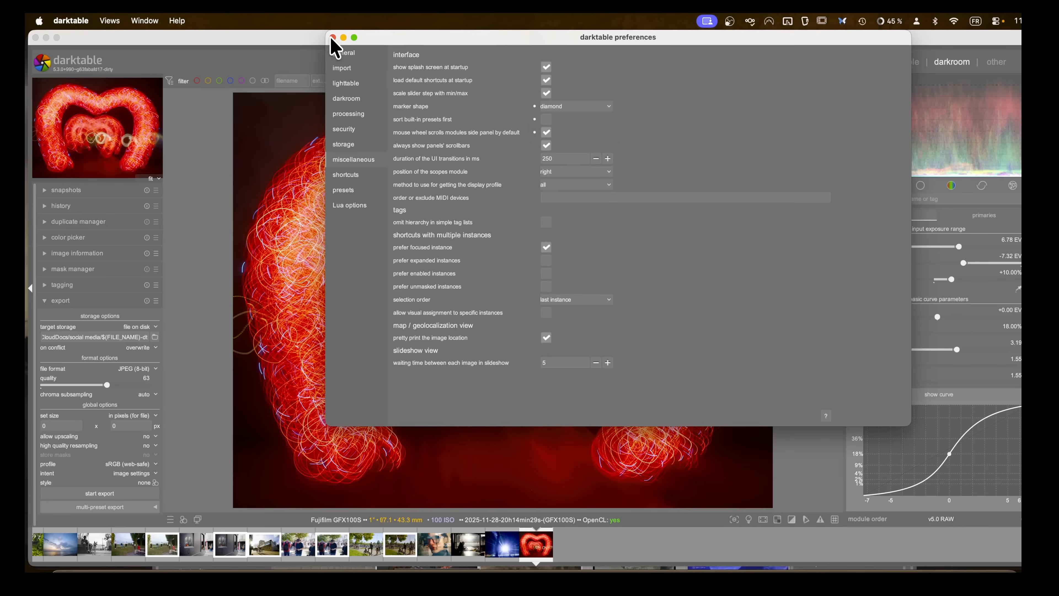
click(333, 37)
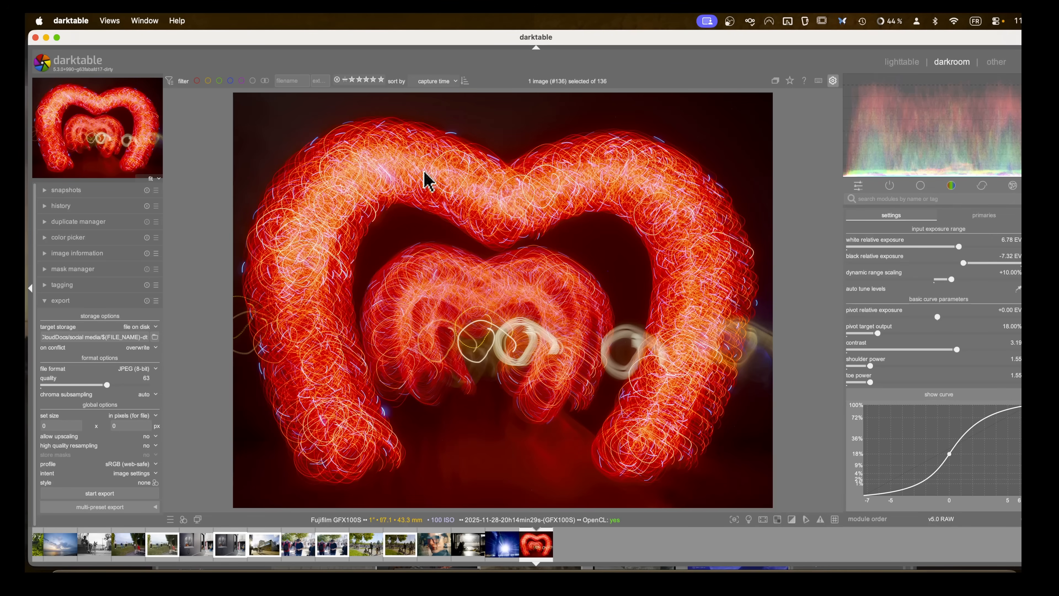
Step: Bring up the on-image exposure slider and dismiss it without a change, and open and close the crop module
key(e)
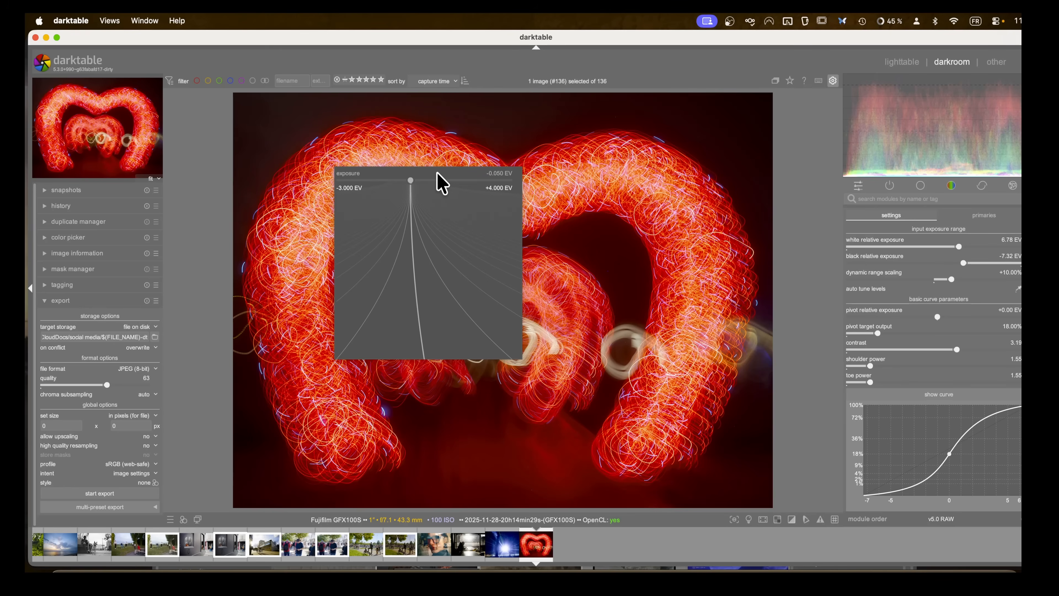
key(Escape)
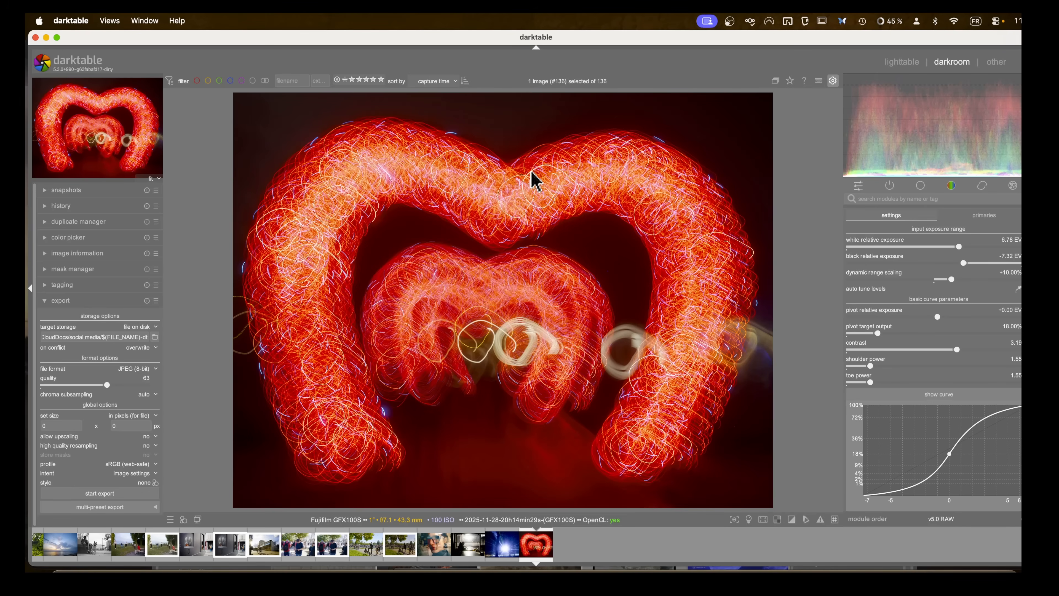
key(c)
key(c)
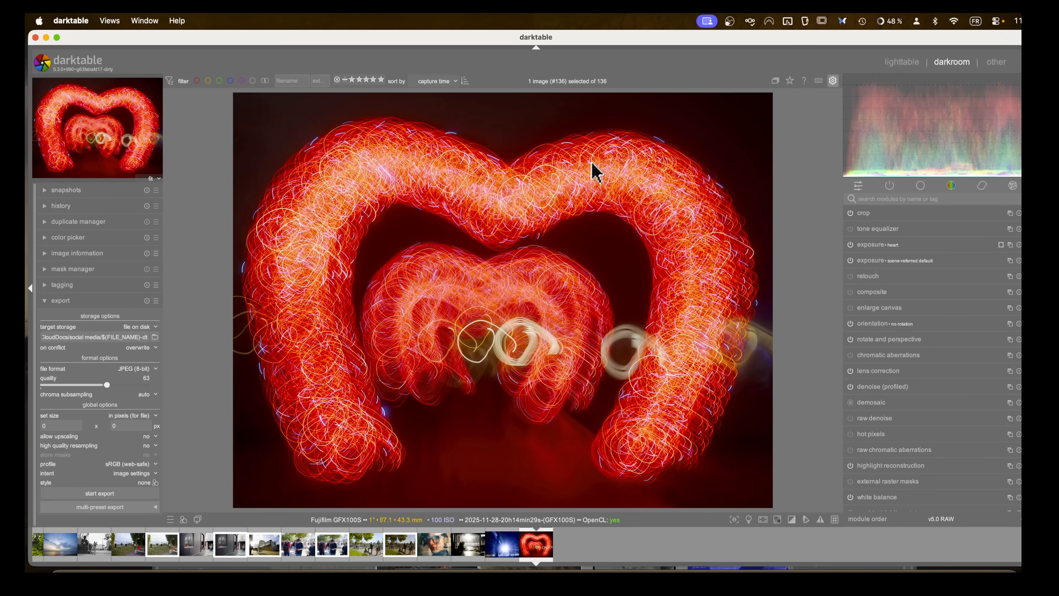
Step: Call up the on-image rotation slider of rotate and perspective, try several angles and set the heart photo's rotation to -0.69°
key(r)
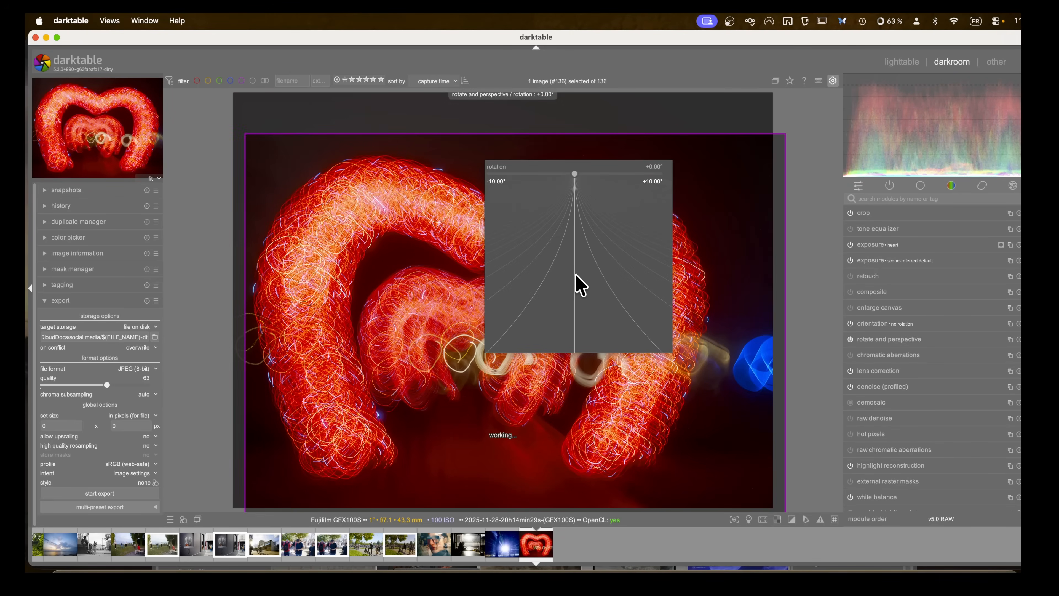
mouse_move(559, 246)
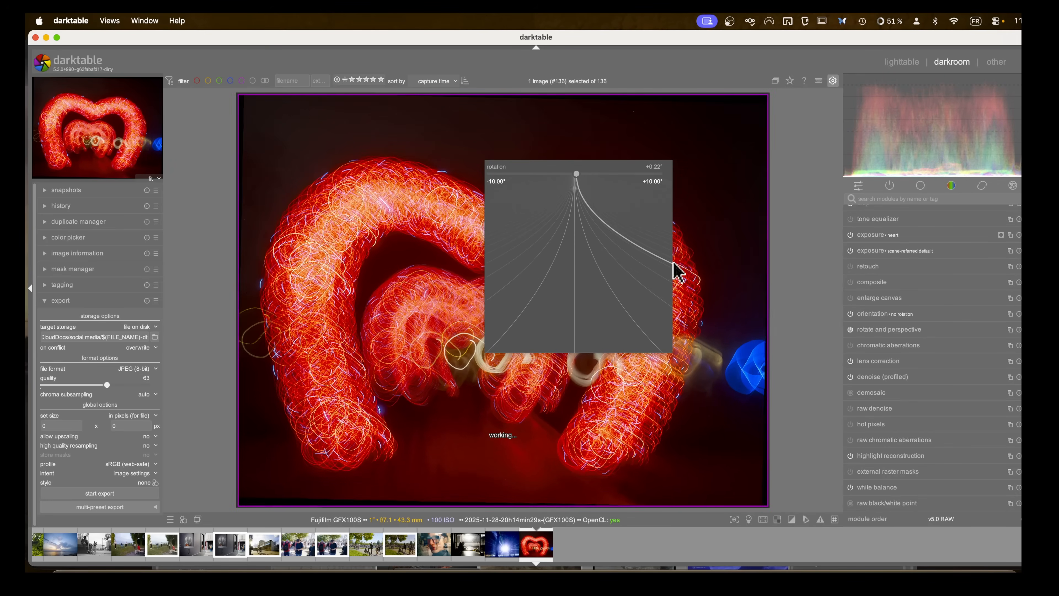
click(575, 263)
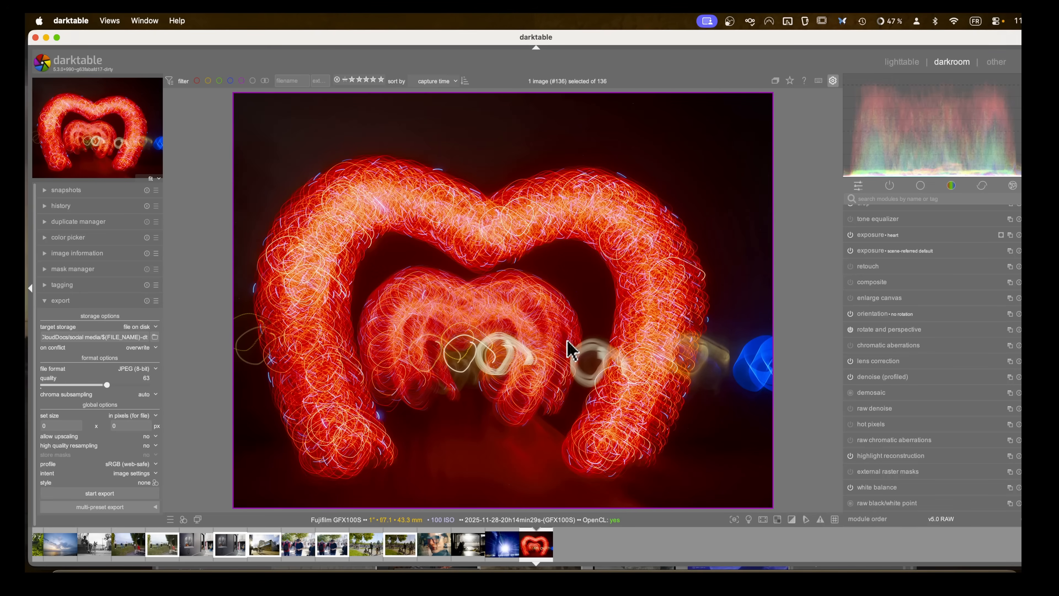
scroll(567, 342, down, 3)
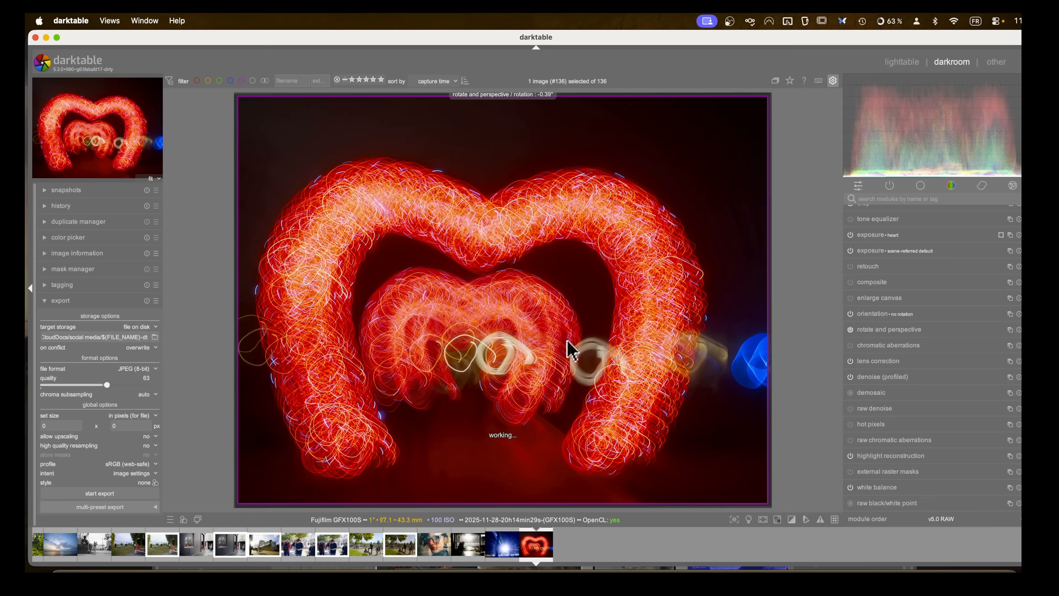
scroll(567, 342, down, 3)
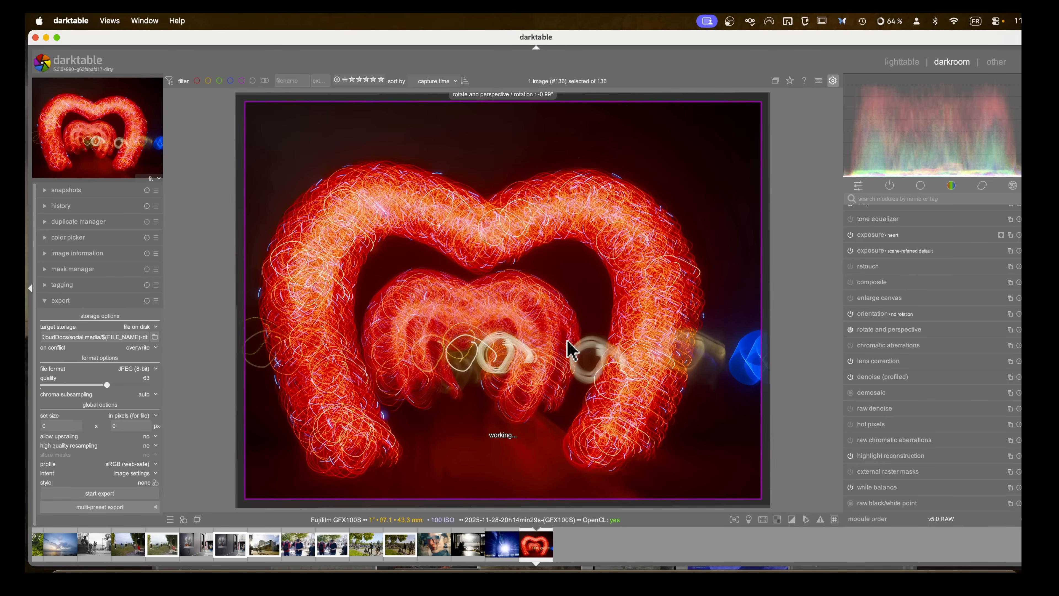
scroll(570, 350, down, 1)
scroll(570, 349, up, 6)
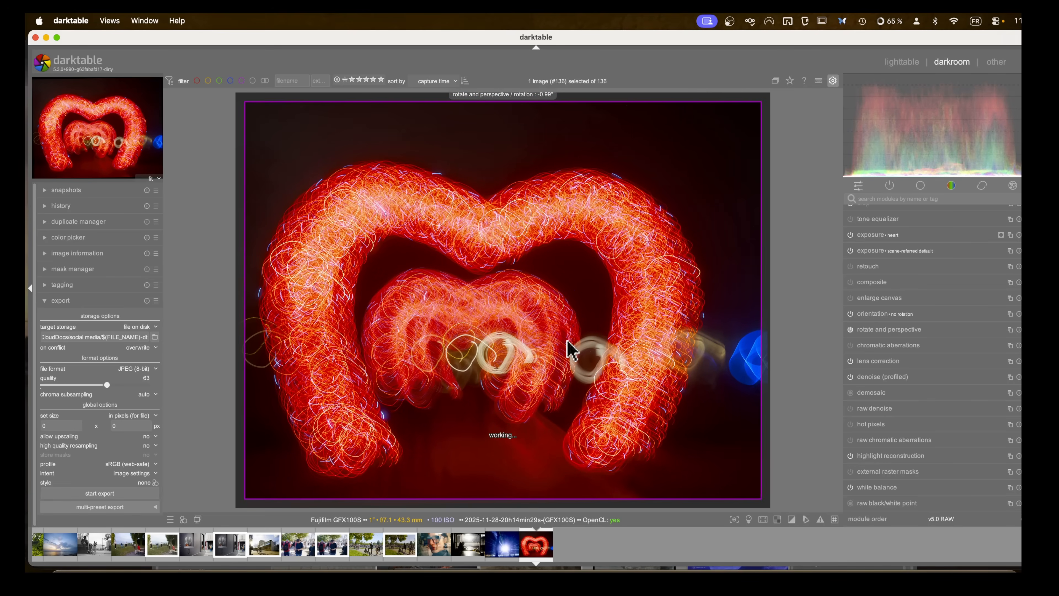
scroll(570, 349, up, 3)
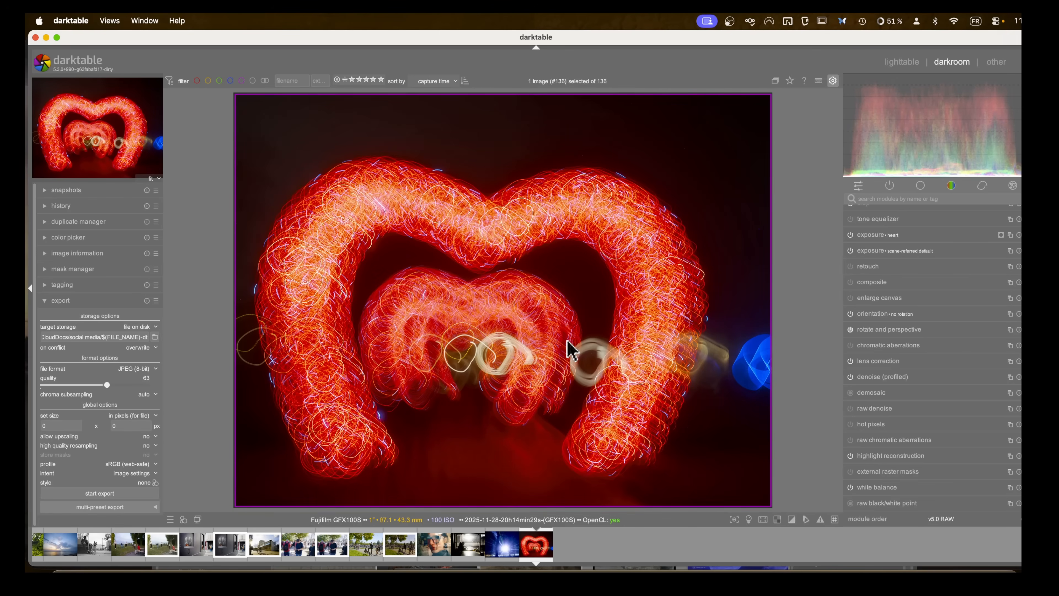
scroll(571, 350, up, 2)
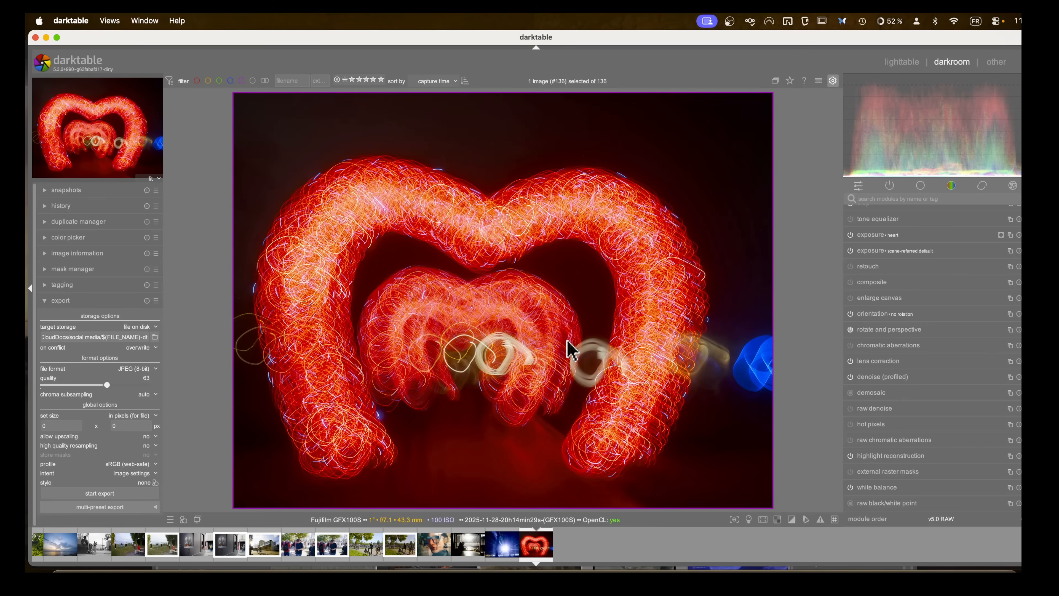
scroll(570, 349, down, 3)
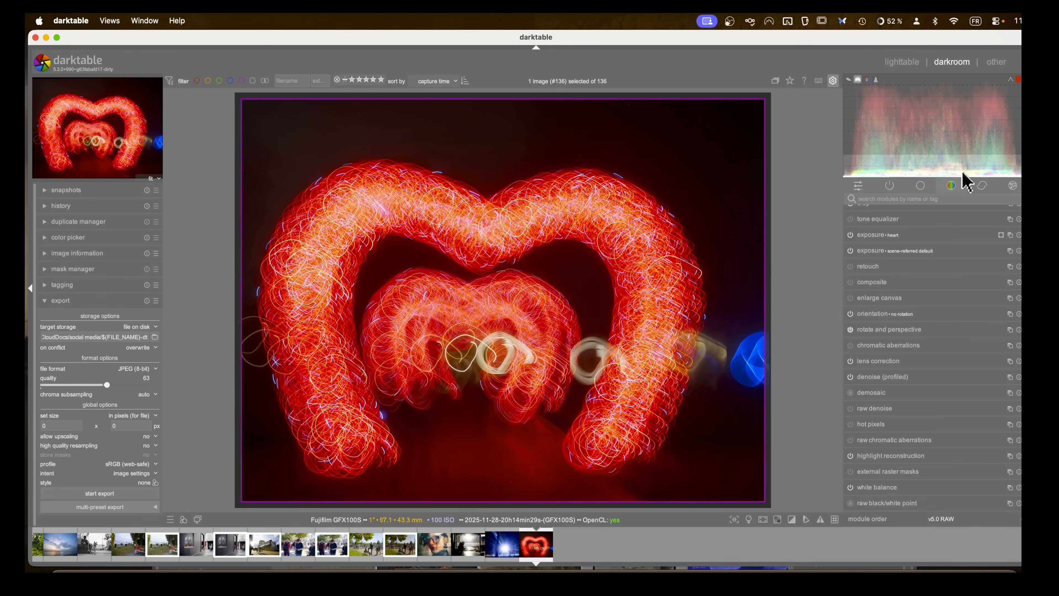
Step: Show the expanded rotate and perspective module in the correction group and adjust the rotation on the photo to -0.99°
click(981, 189)
click(901, 279)
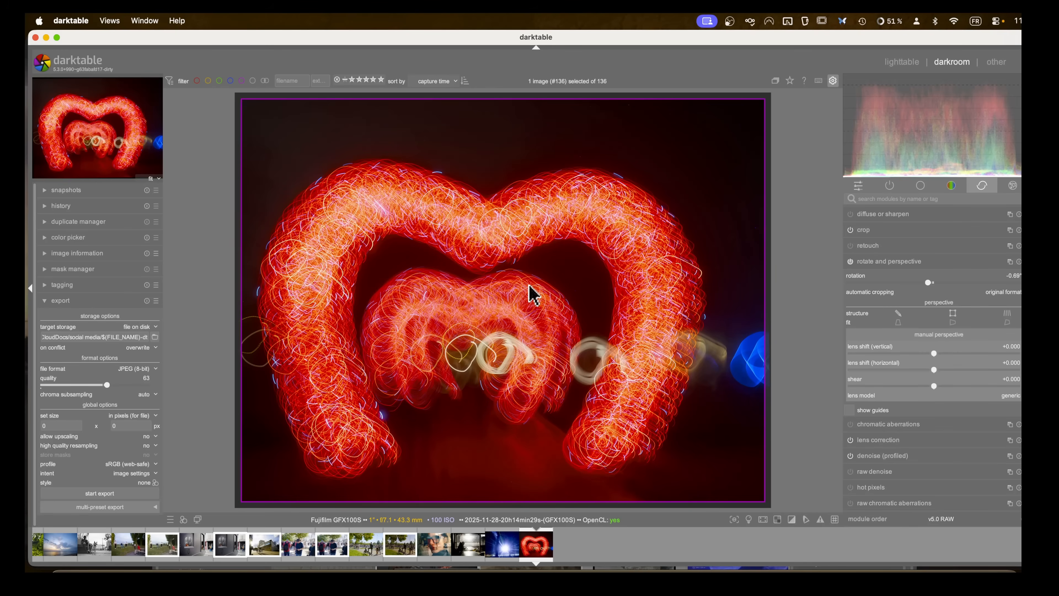
scroll(529, 287, down, 7)
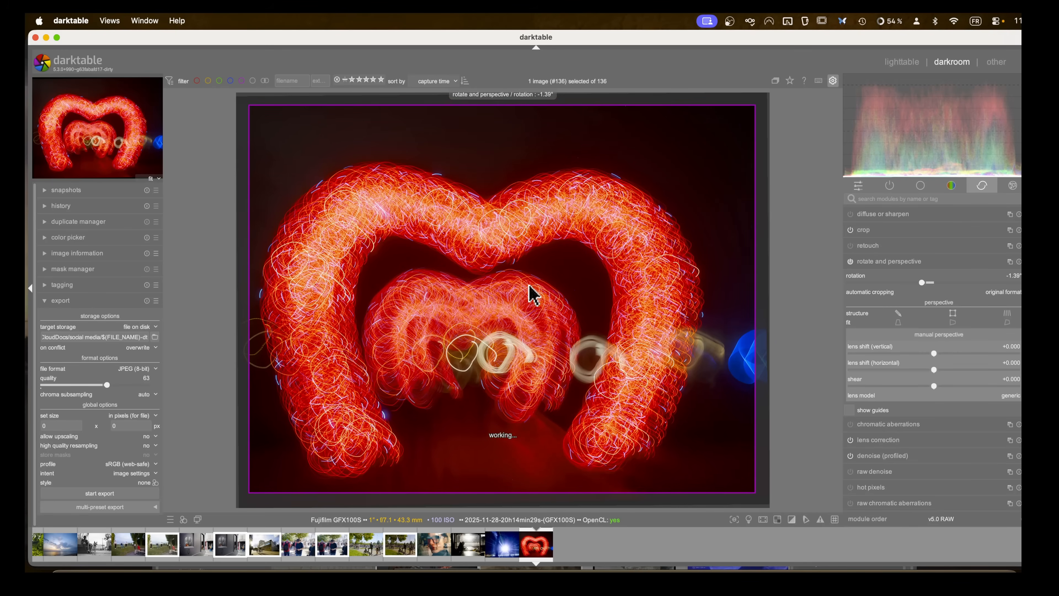
scroll(530, 288, up, 4)
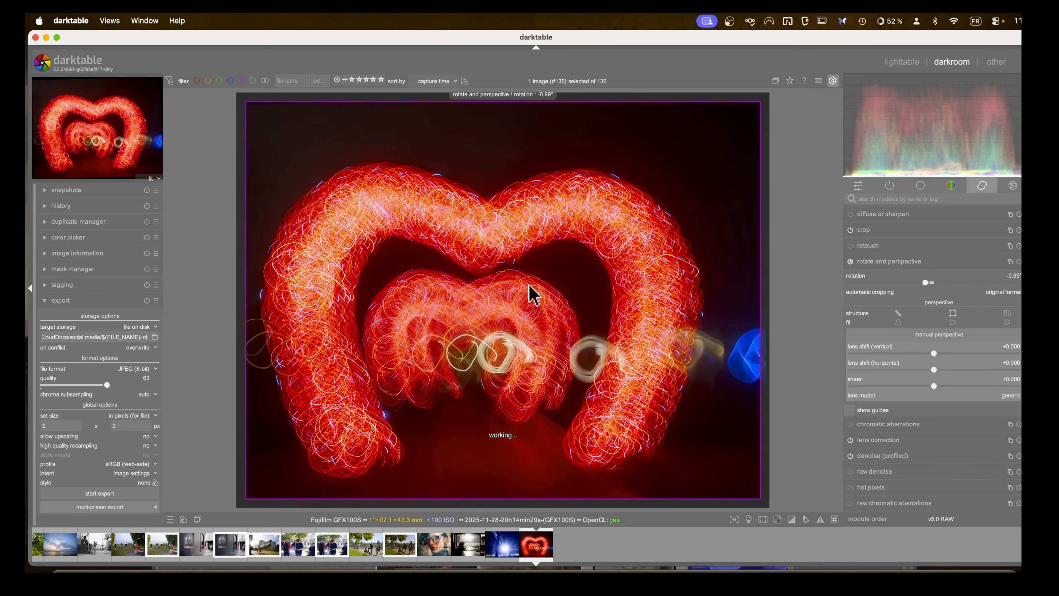